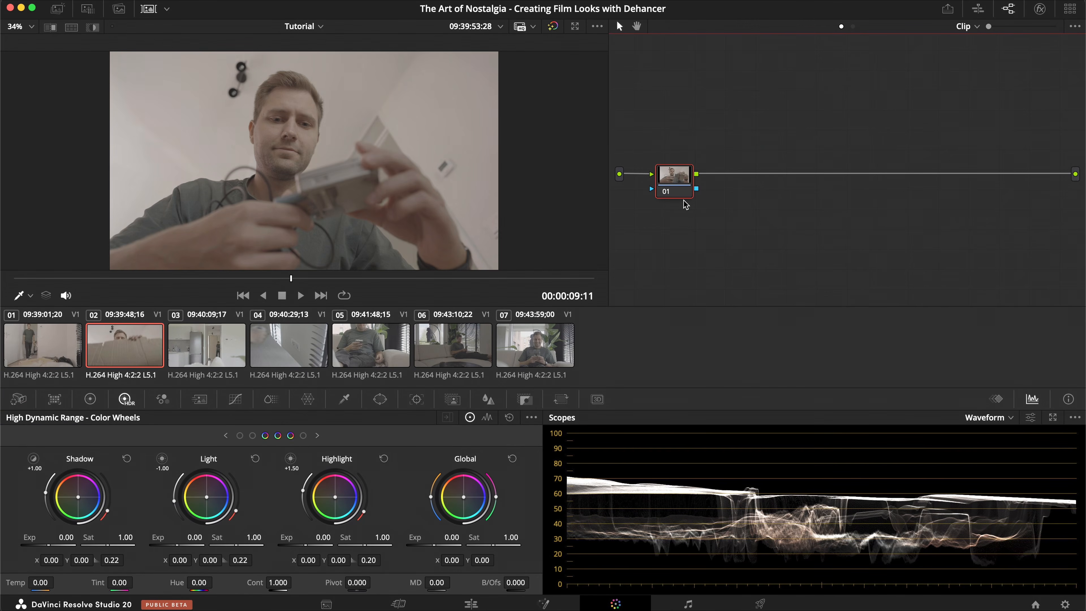
Add four serial nodes after node 01 in the clip's node graph.
key("alt+s")
key("alt+s")
key("alt+s")
key("alt+s")
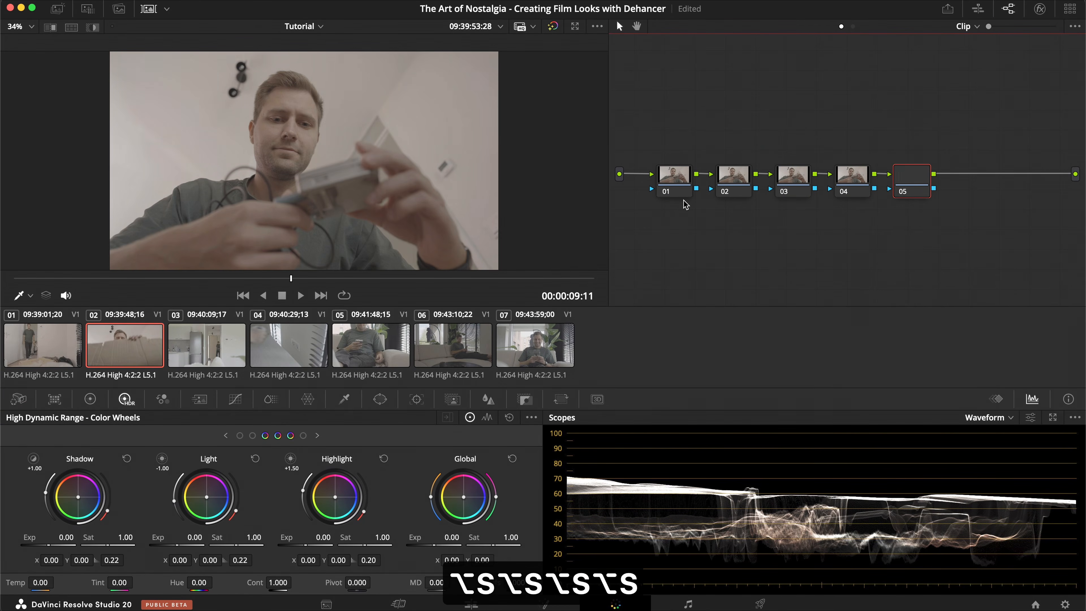
Label node 01 "Exposure" and node 02 "Balance".
left_click(676, 179)
type("rC")
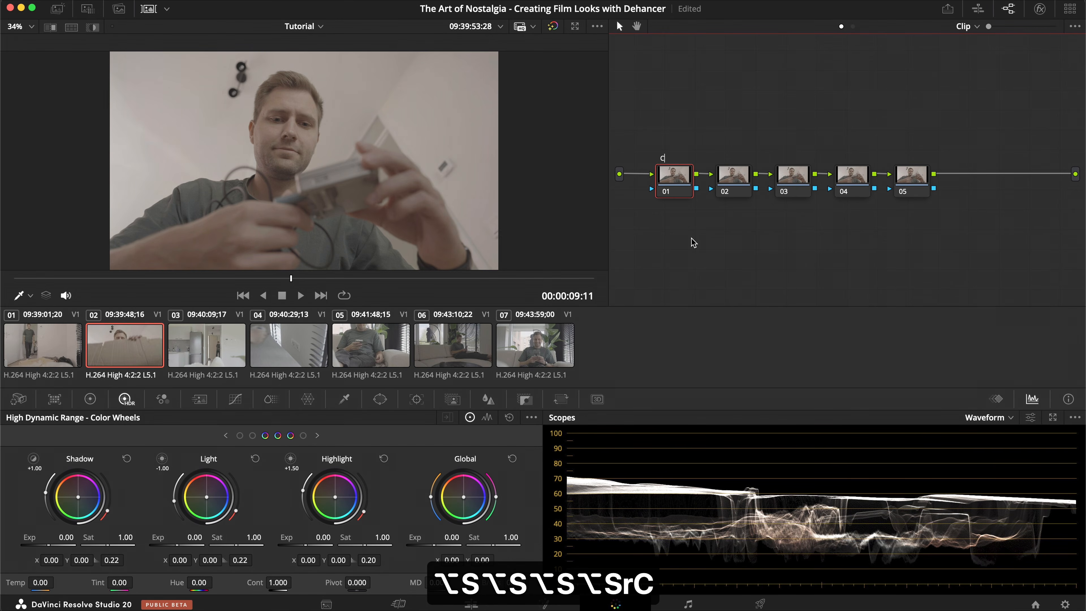
key("shift+BackSpace")
type("Exposure")
key("Return")
left_click(728, 178)
type("rBalance")
key("Return")
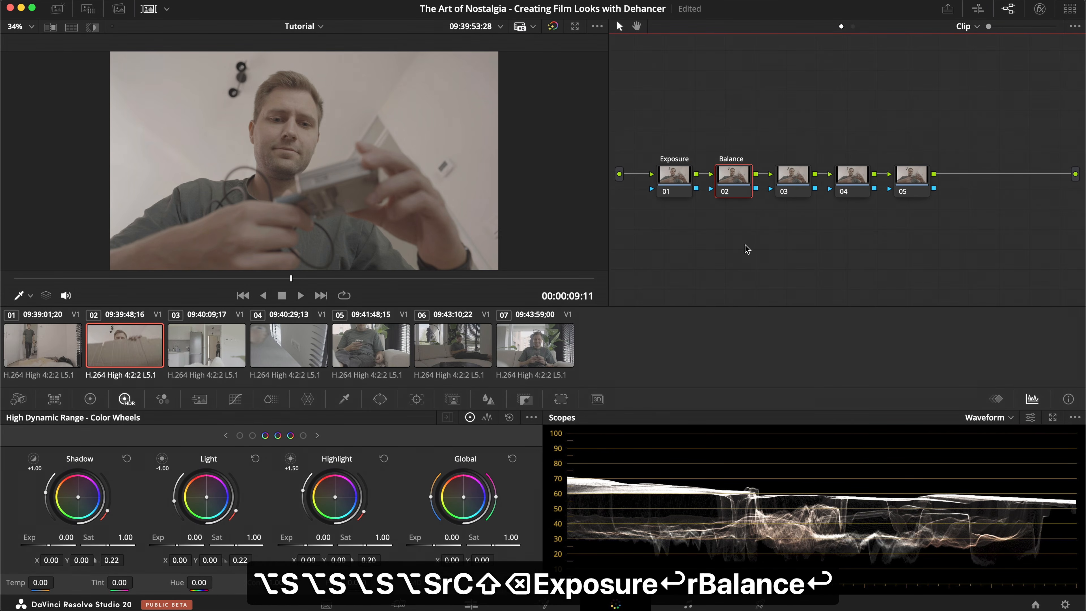
Label node 03 "Saturation", node 04 "Contrast" and node 05 "CST".
left_click(788, 178)
type("rSaturation")
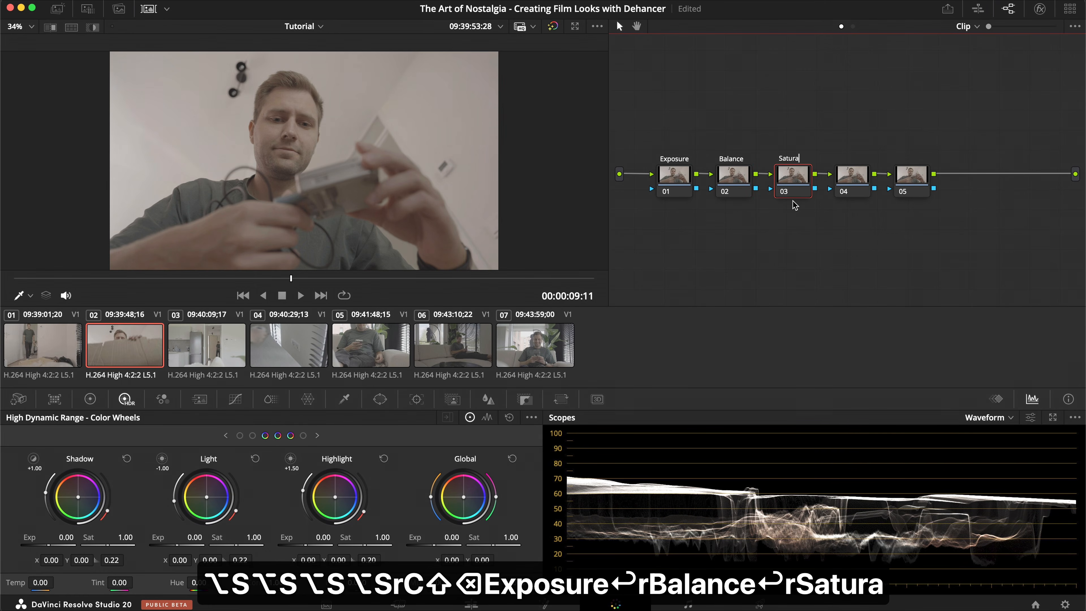
key("Tab")
type("rContrast")
key("Return")
left_click(909, 198)
type("rCST")
key("shift+Return")
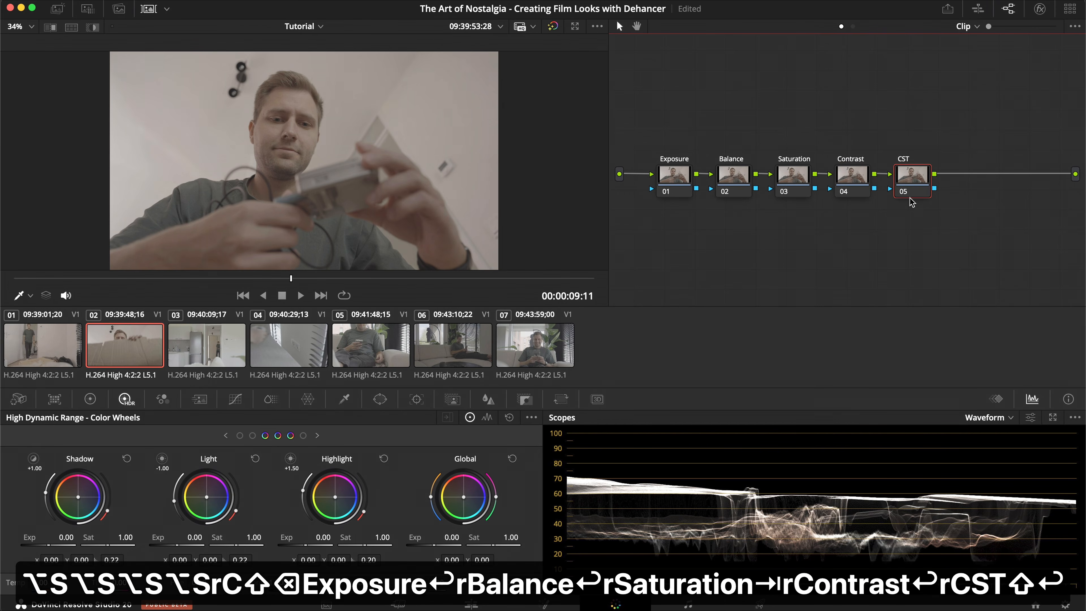
left_click(884, 236)
On the Exposure node, set the HDR color wheels to the footage's Sony color space and Sony S-Log3 gamma.
left_click(677, 181)
left_click(532, 417)
mouse_move(598, 534)
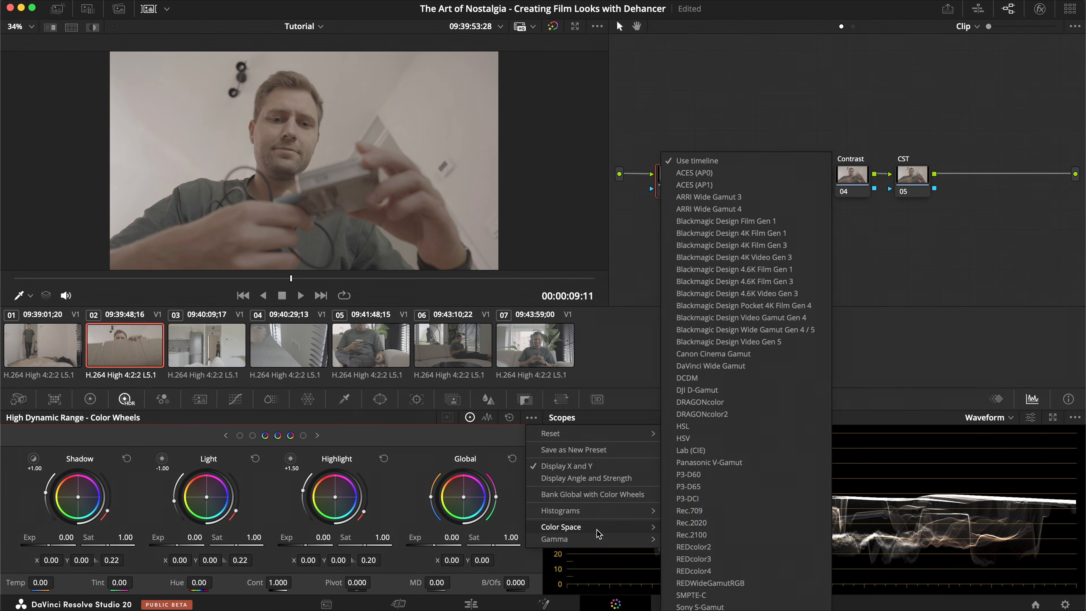
left_click(708, 610)
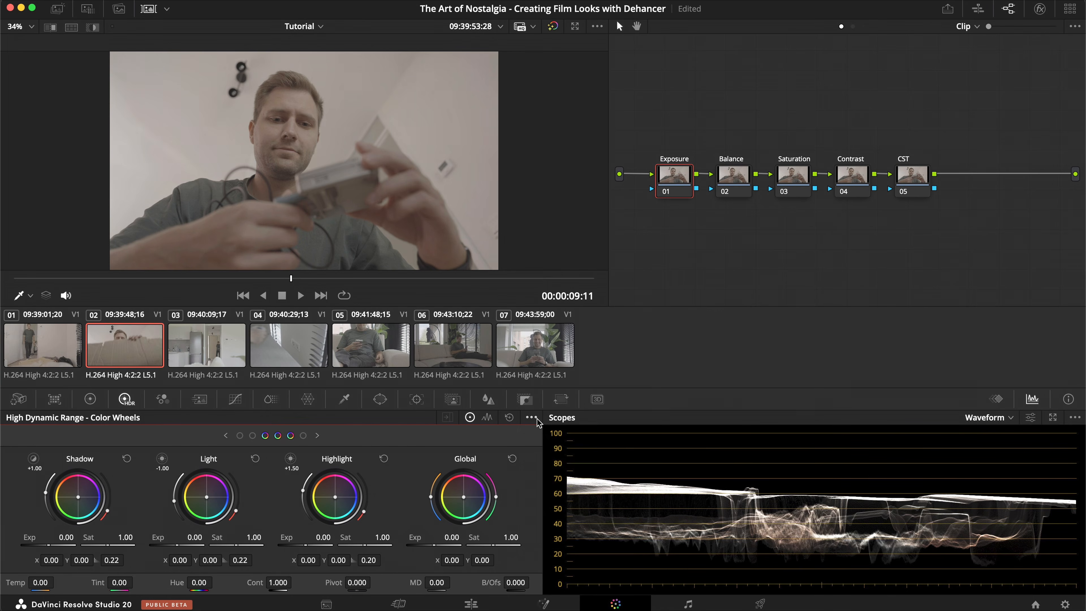
left_click(534, 418)
mouse_move(564, 538)
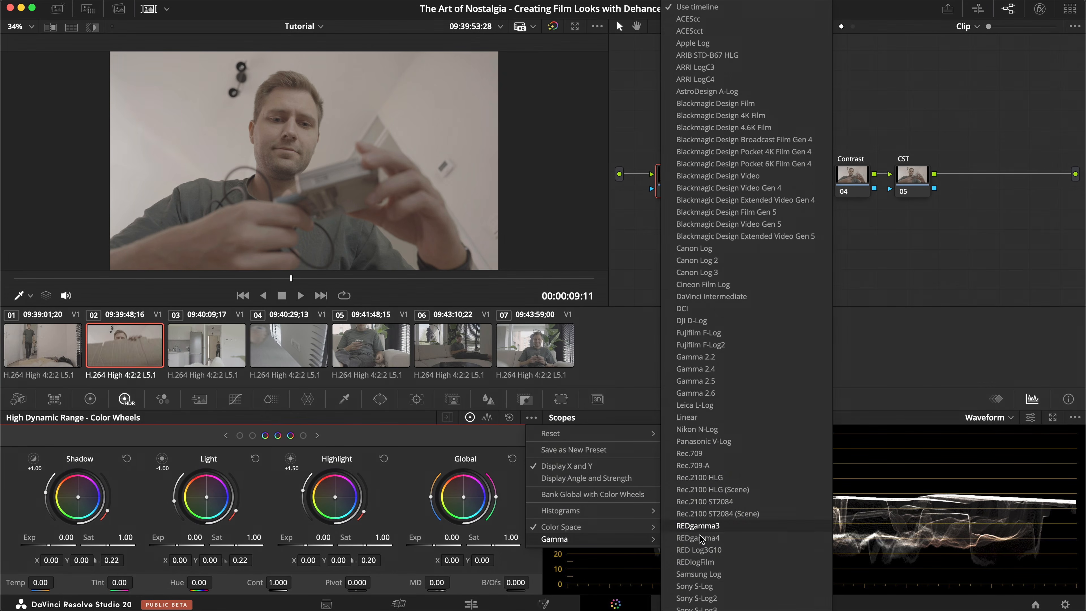
left_click(723, 610)
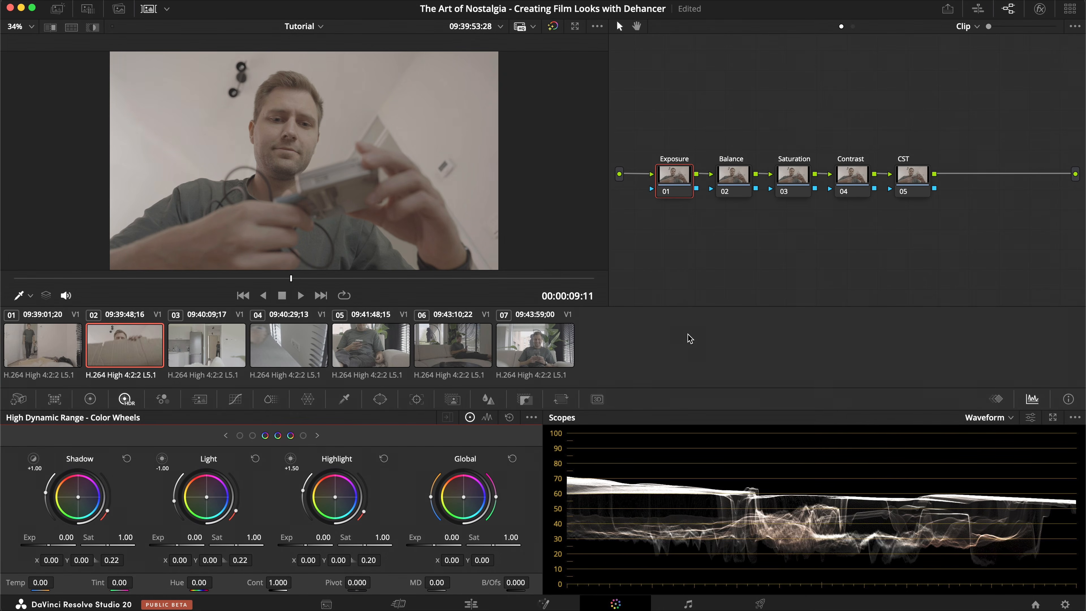
Set the Balance node's color space to HSV.
right_click(734, 179)
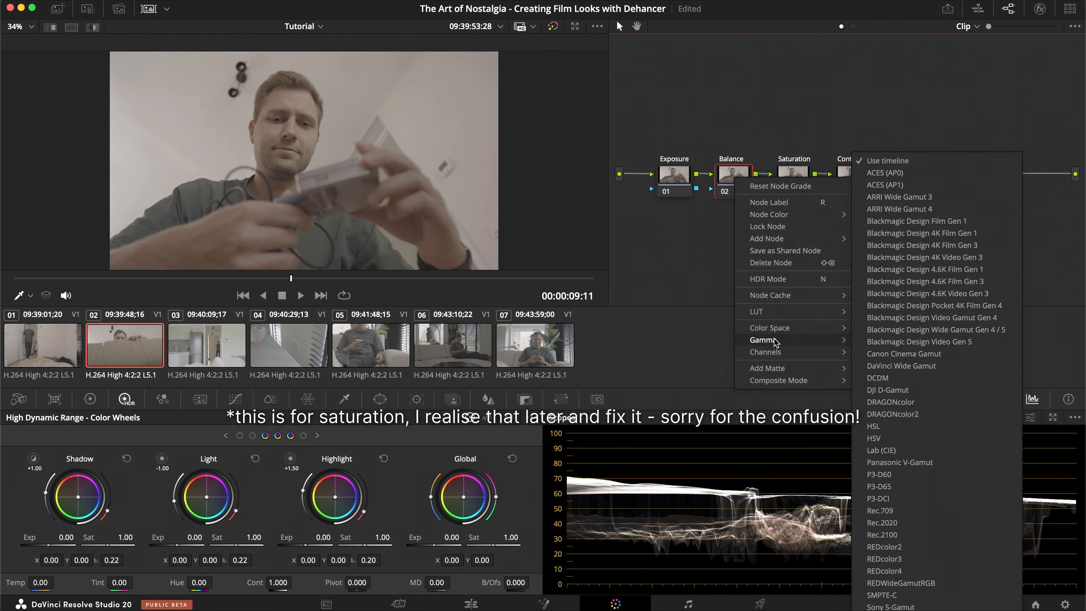
mouse_move(776, 342)
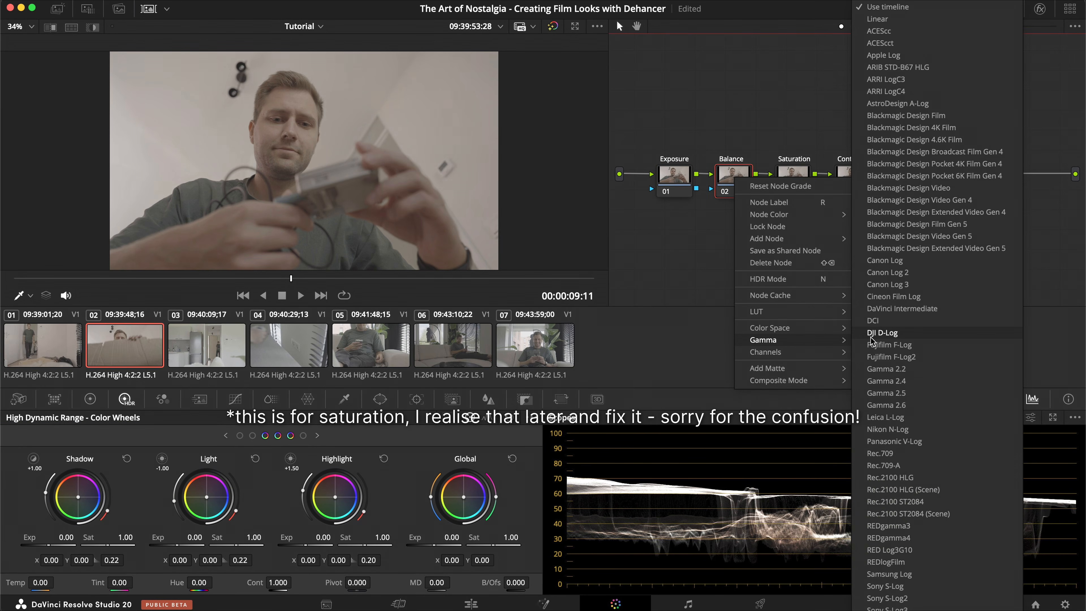
mouse_move(813, 334)
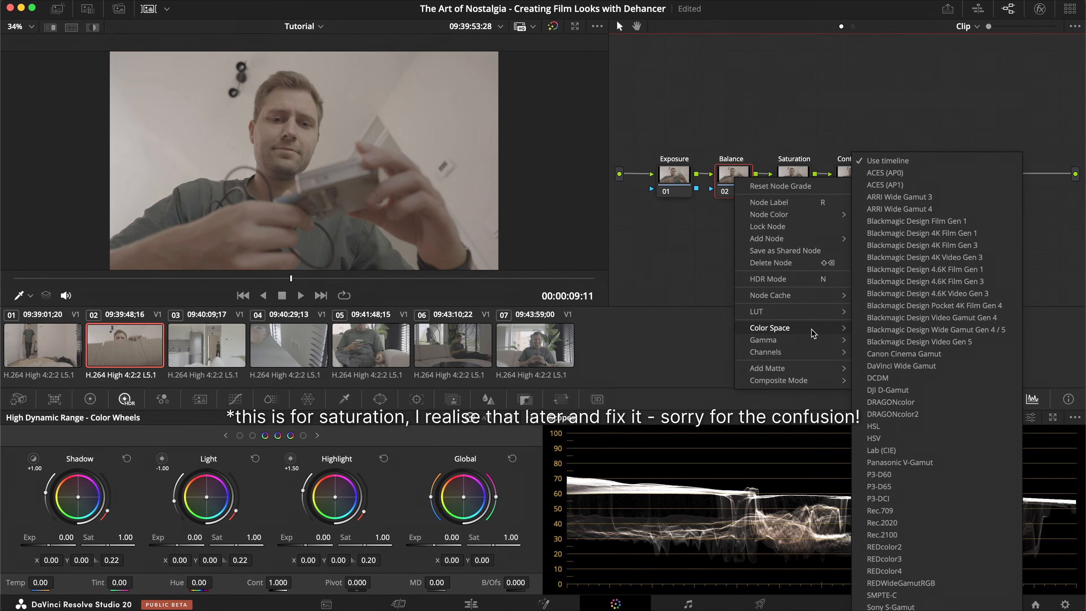
left_click(885, 440)
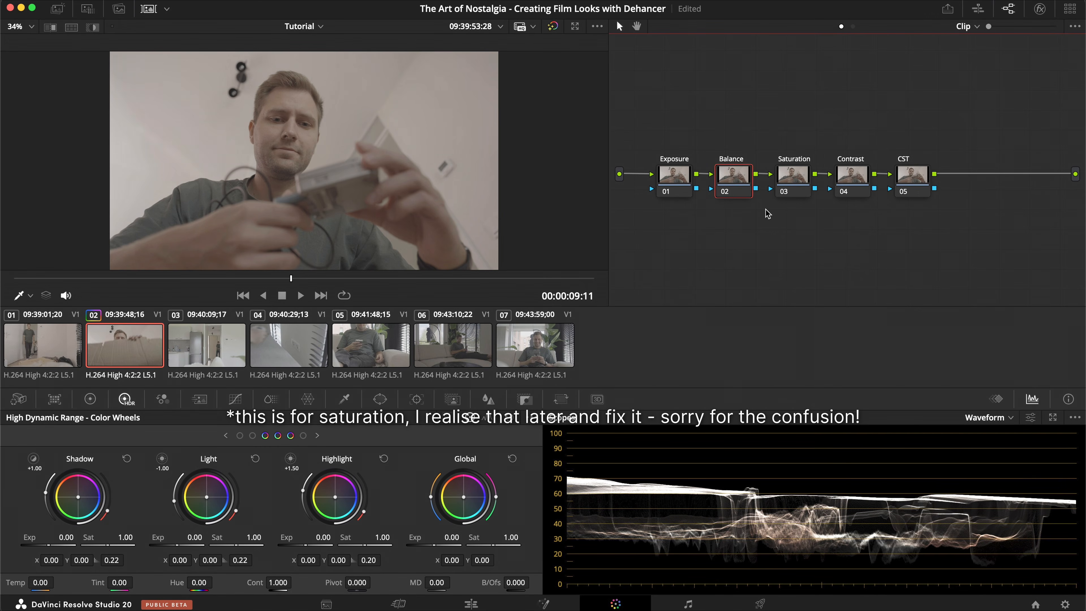
Disable channels 1 and 3 on the Balance node and switch to the Primaries color wheels.
right_click(738, 179)
mouse_move(792, 352)
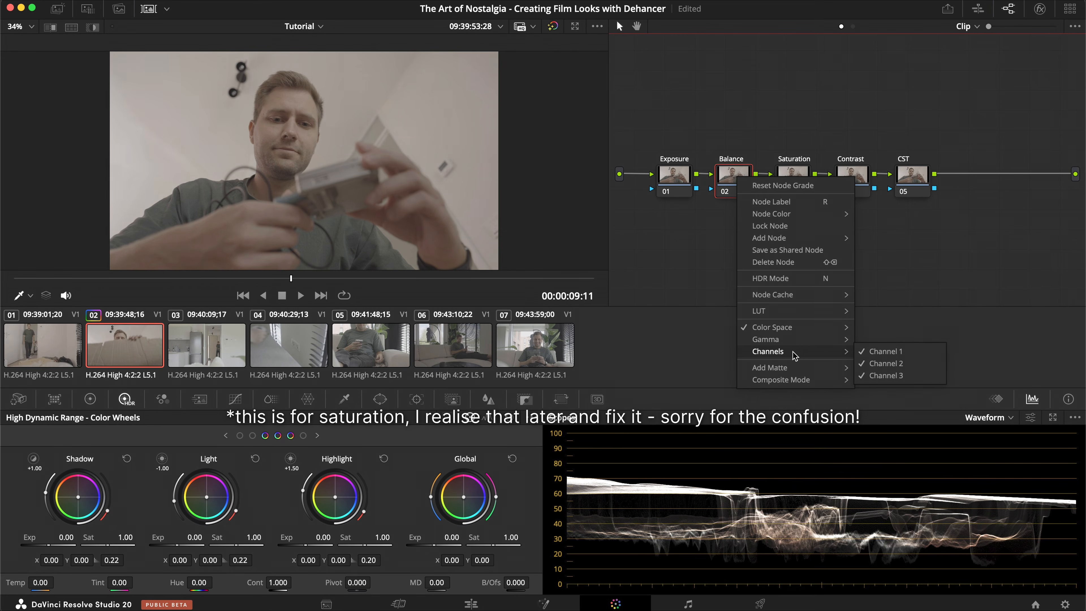
left_click(863, 360)
right_click(736, 176)
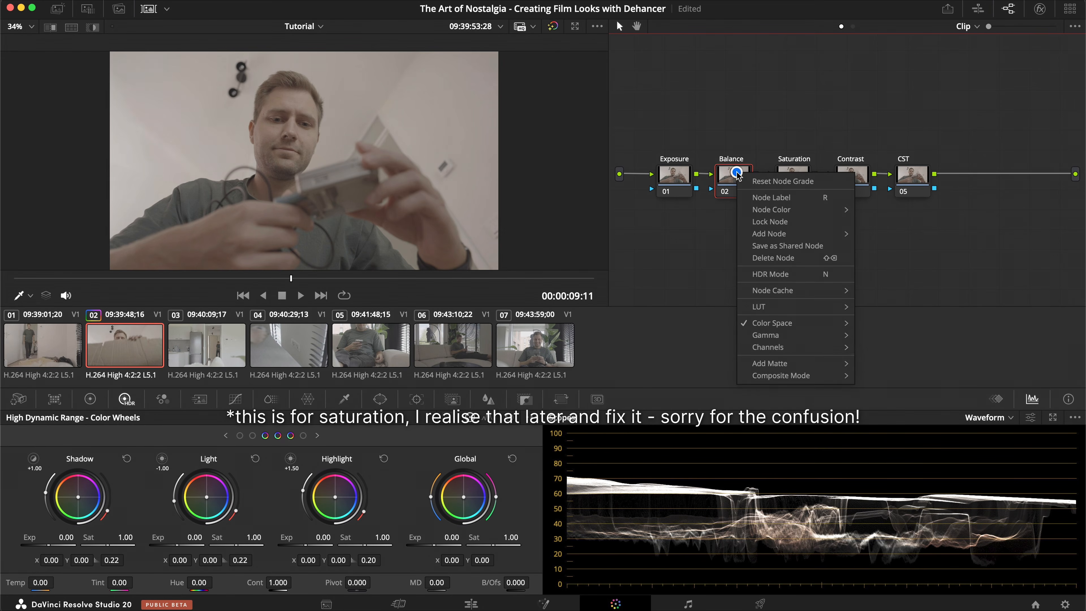
mouse_move(783, 348)
left_click(881, 371)
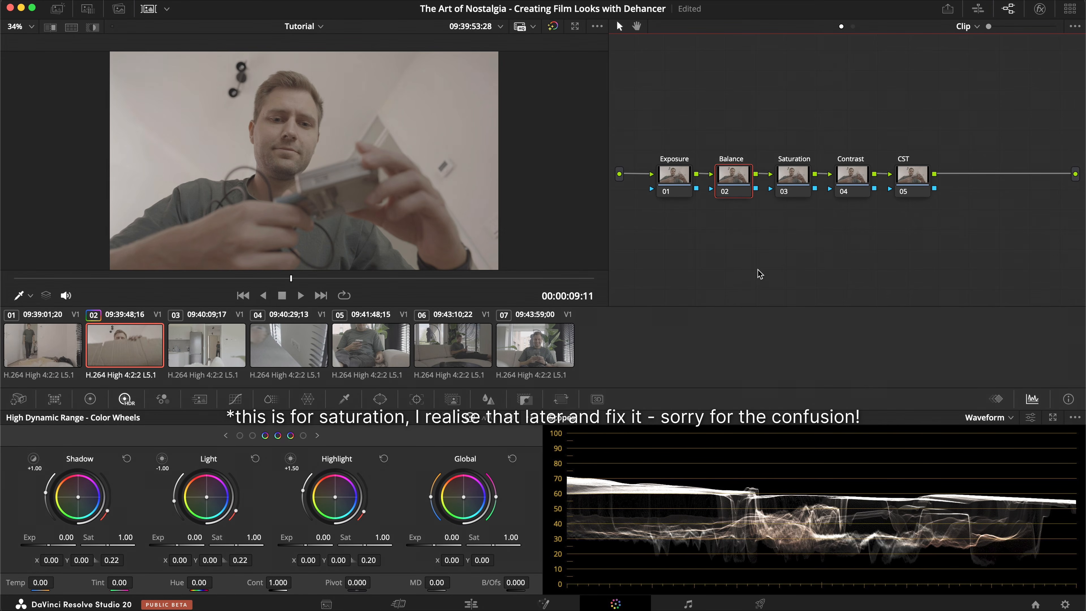
left_click(89, 399)
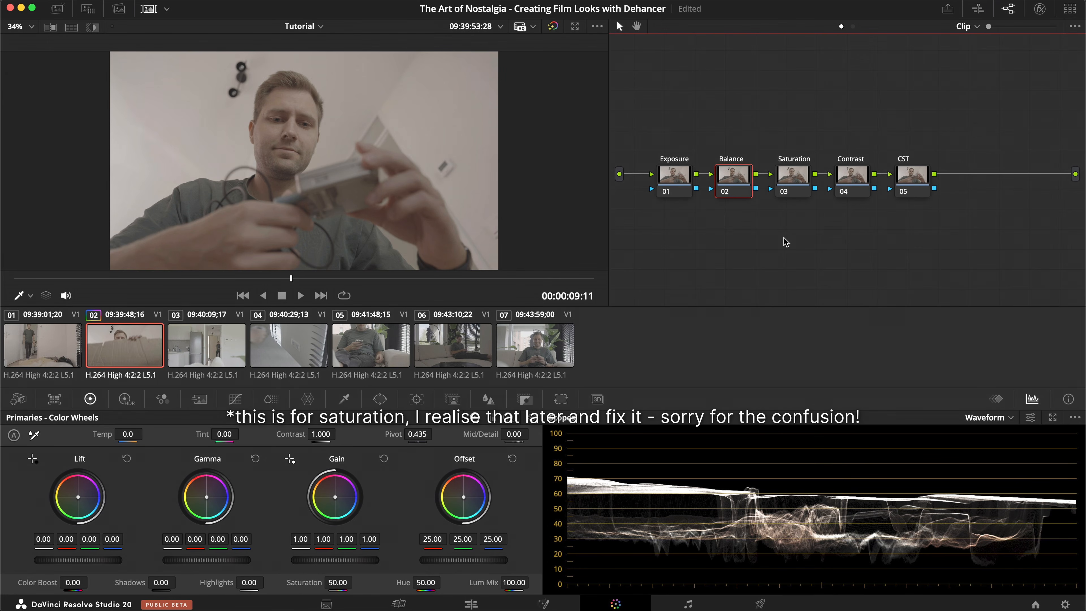
left_click(799, 180)
right_click(797, 179)
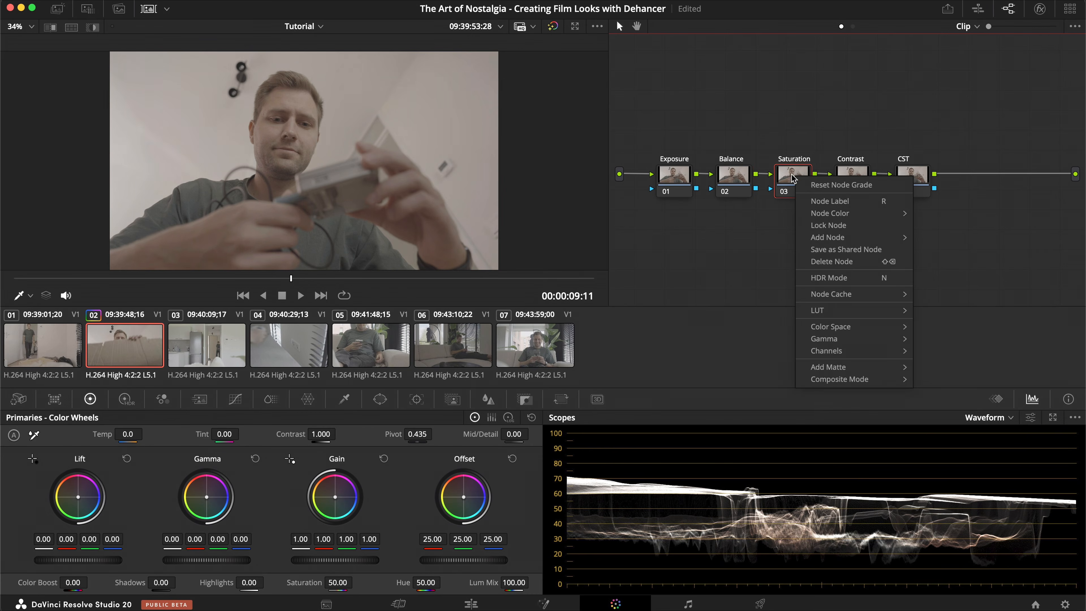
left_click(789, 174)
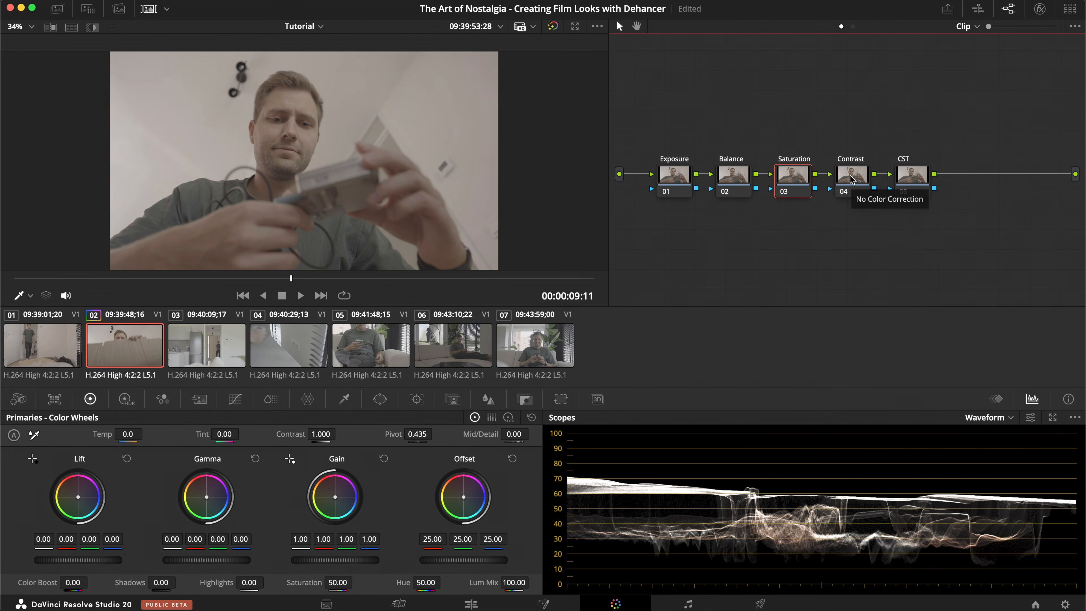
Apply the Color Space Transform effect to the CST node.
left_click(914, 178)
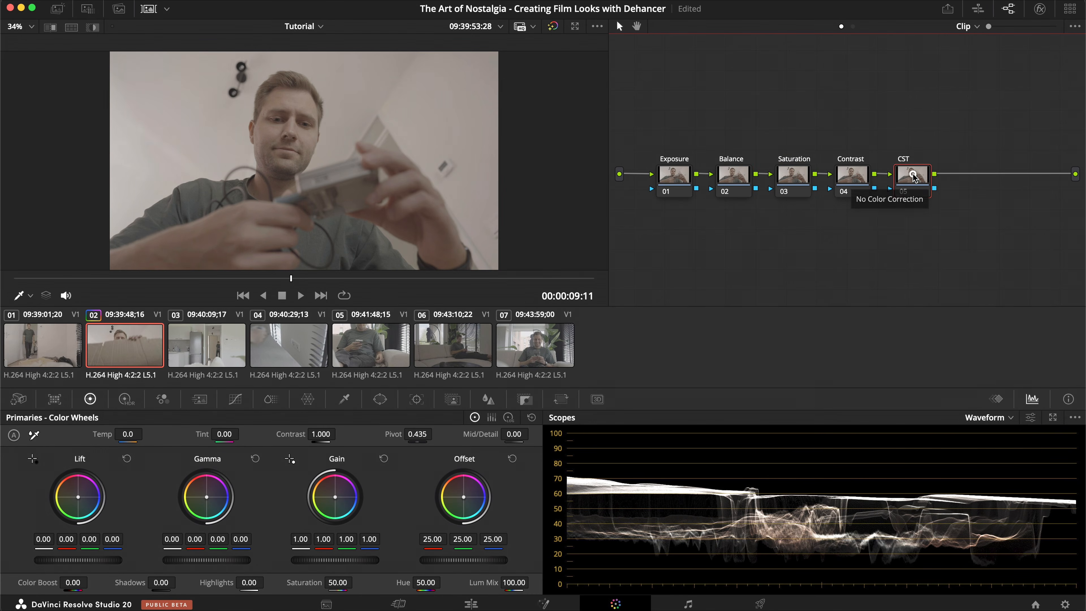
left_click(1040, 8)
scroll(740, 175, "right", 3)
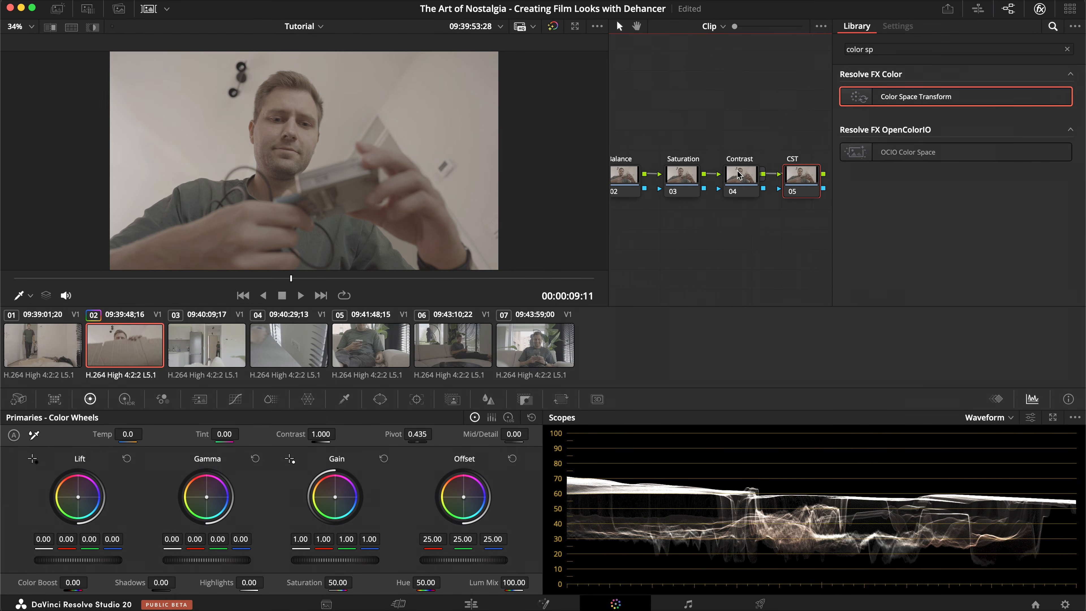
left_click_drag(916, 97, 796, 176)
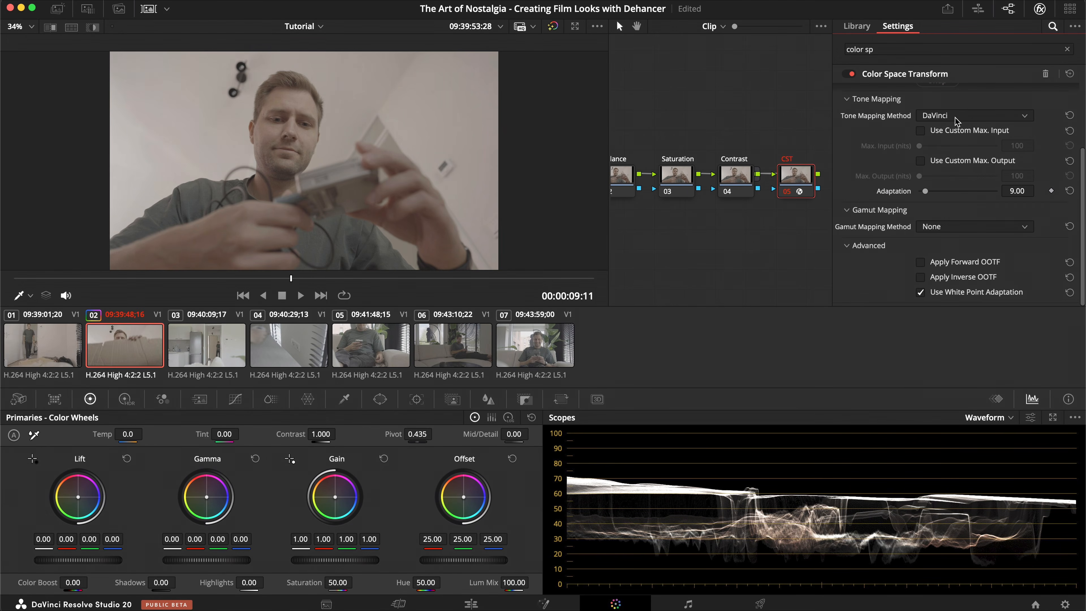
Set the transform's input color space to Sony S-Gamut3.Cine and its input gamma to Sony S-Log3.
scroll(941, 109, "up", 3)
left_click(936, 107)
key("s")
key("Down")
key("Down")
key("Down")
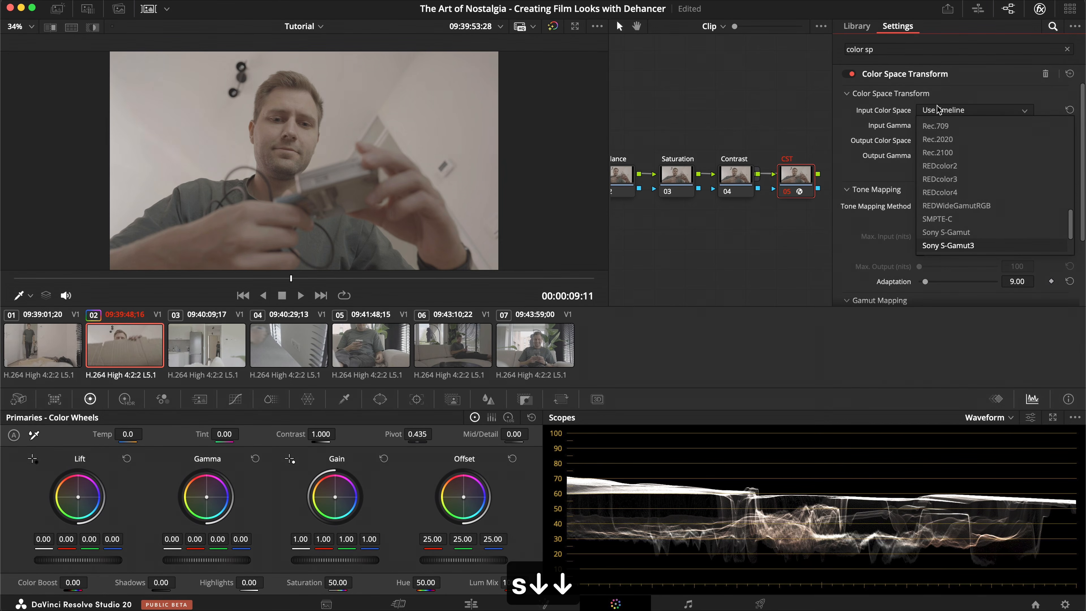
key("Return")
left_click(944, 126)
key("s")
key("Down")
key("Down")
key("Down")
key("Return")
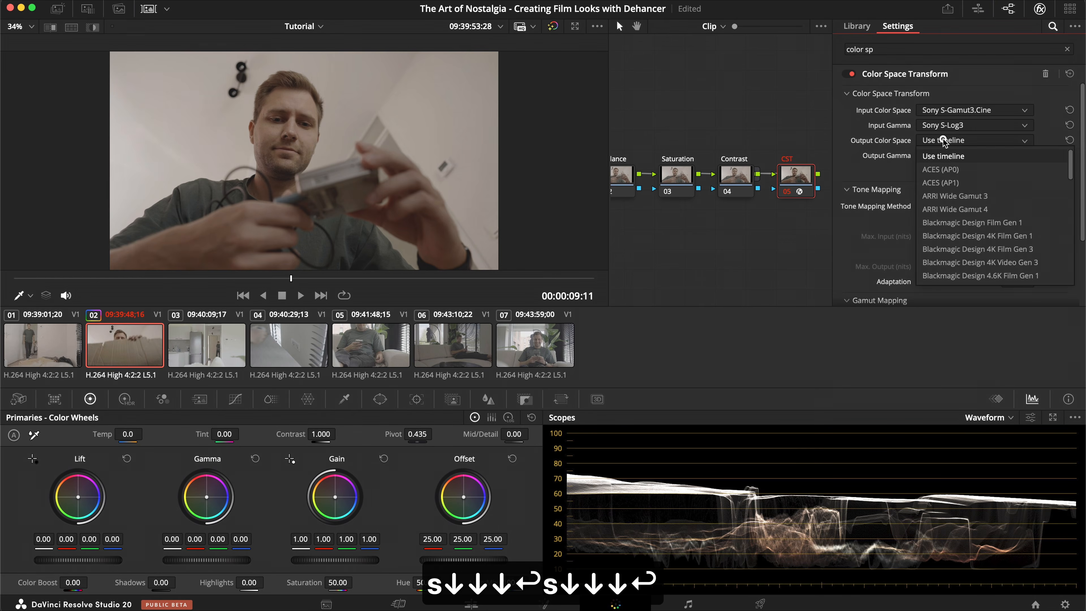
Set the transform's output color space to Rec.709 and output gamma to Gamma 2.4, and close the effects library.
left_click(944, 140)
key("r")
key("Return")
left_click(948, 156)
key("g")
key("Down")
key("Return")
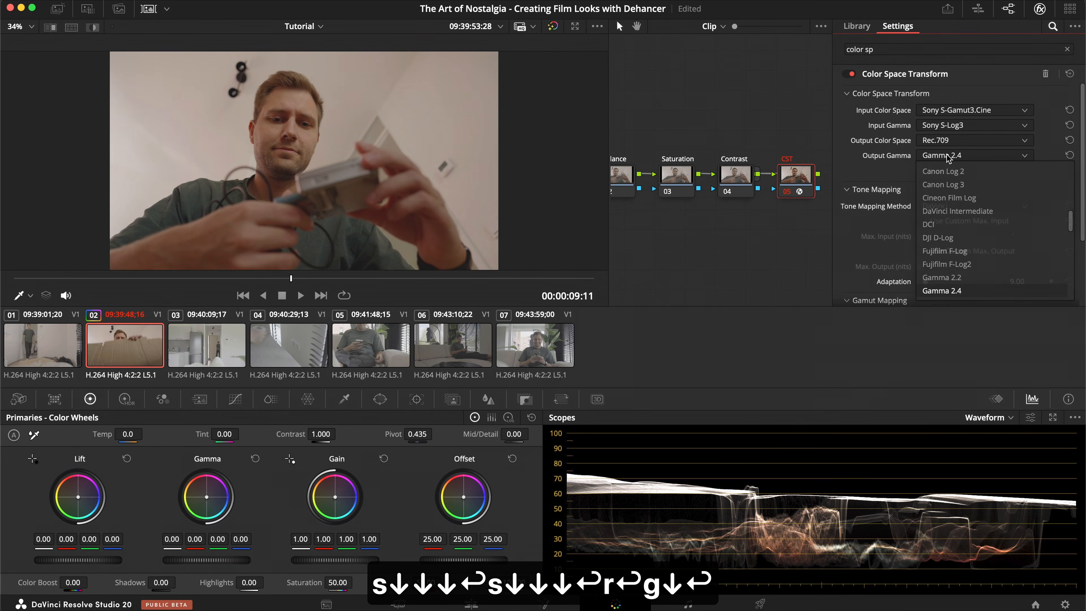
left_click(1040, 9)
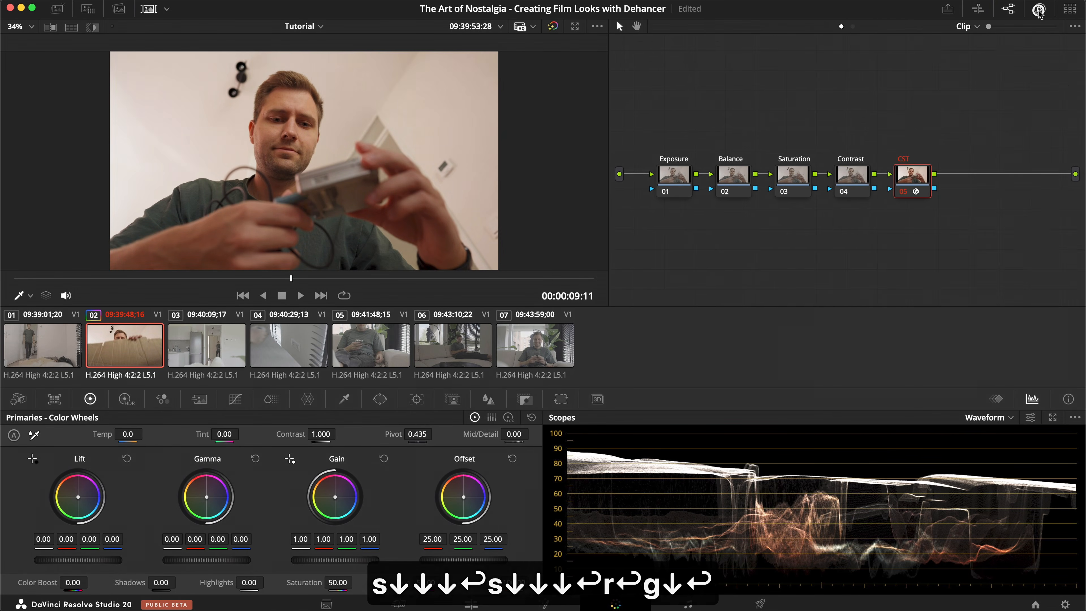
Copy the grade of clip 02 and paste it onto clip 01 and clips 03 to 07.
left_click(799, 246)
key("super+c")
left_click(38, 345)
key("super+v")
left_click(222, 348)
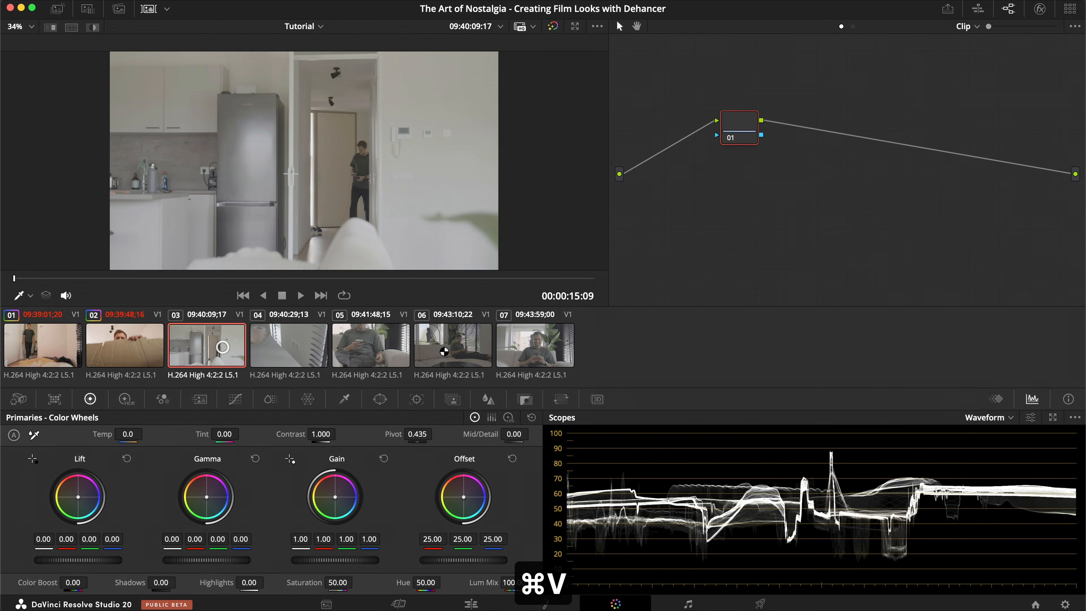
left_click(516, 345, "shift")
key("super+v")
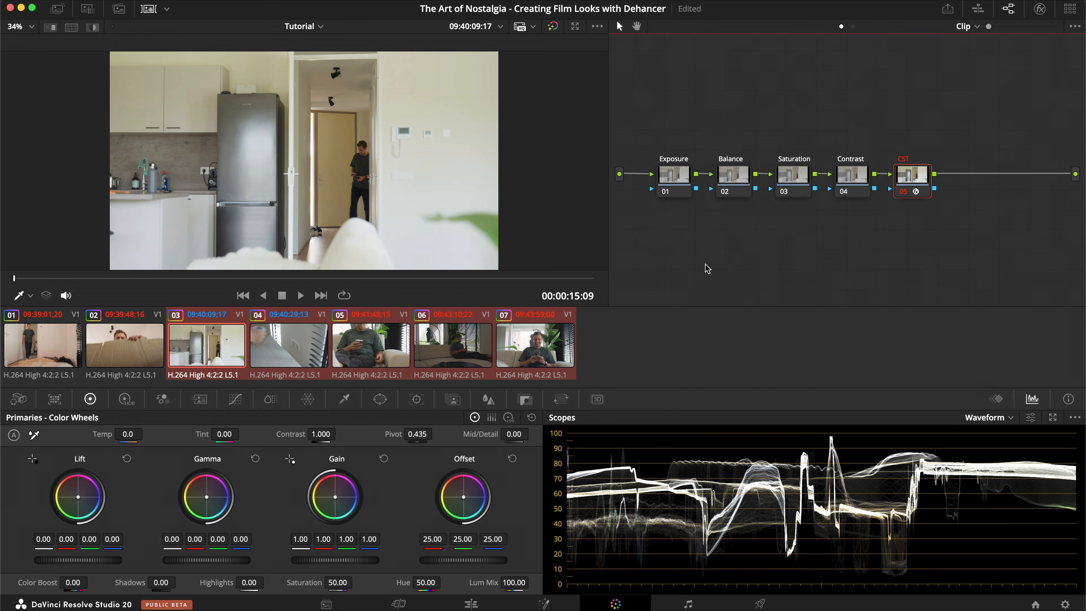
Return to clip 02 at timecode 09:39:53:20 and set the render cache to None.
left_click(118, 363)
left_click_drag(265, 279, 277, 280)
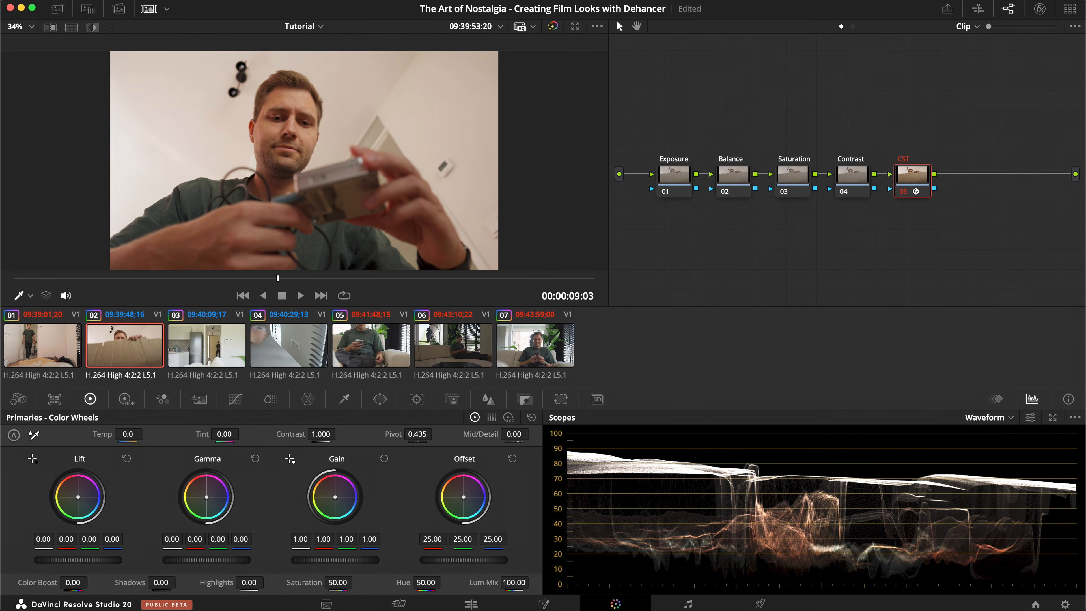
left_click(319, 1)
mouse_move(375, 62)
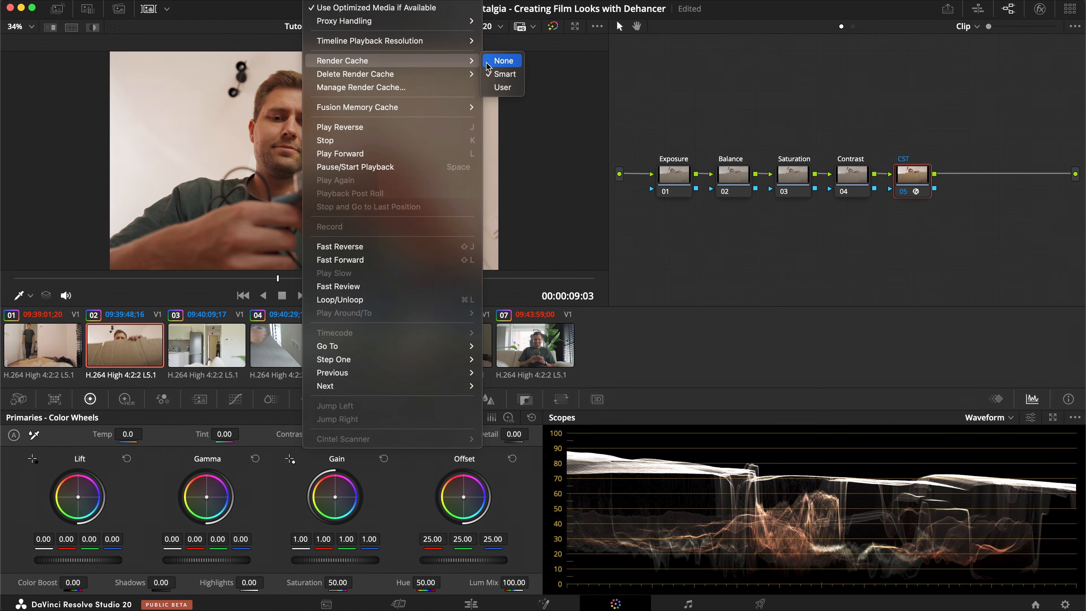
left_click(502, 60)
left_click(696, 250)
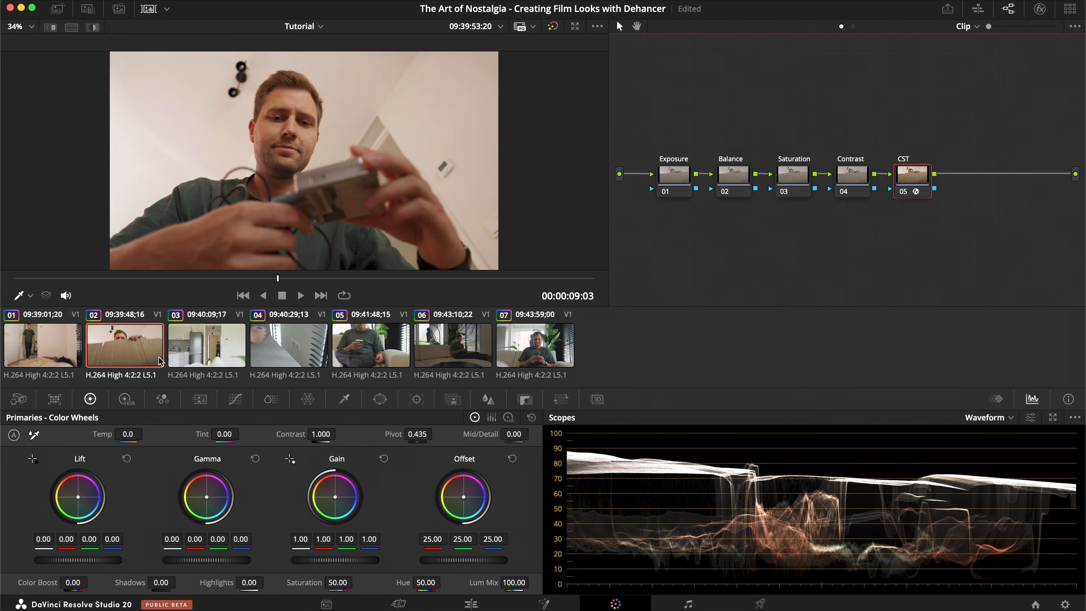
Select all seven clips and add them to a new group named Intro 2.
left_click(50, 349)
key("super+a")
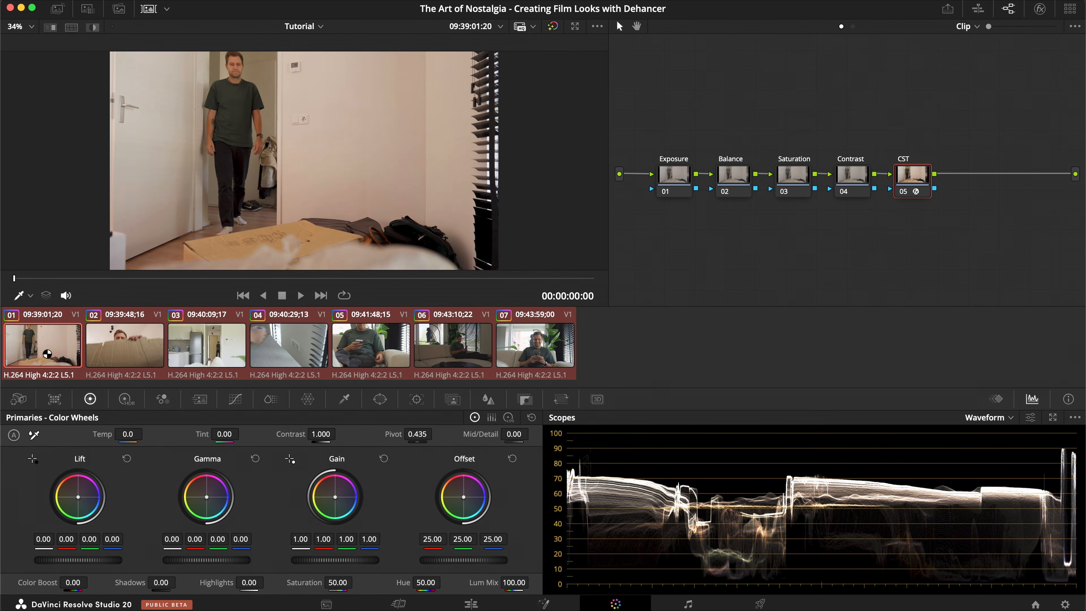
left_click(42, 349)
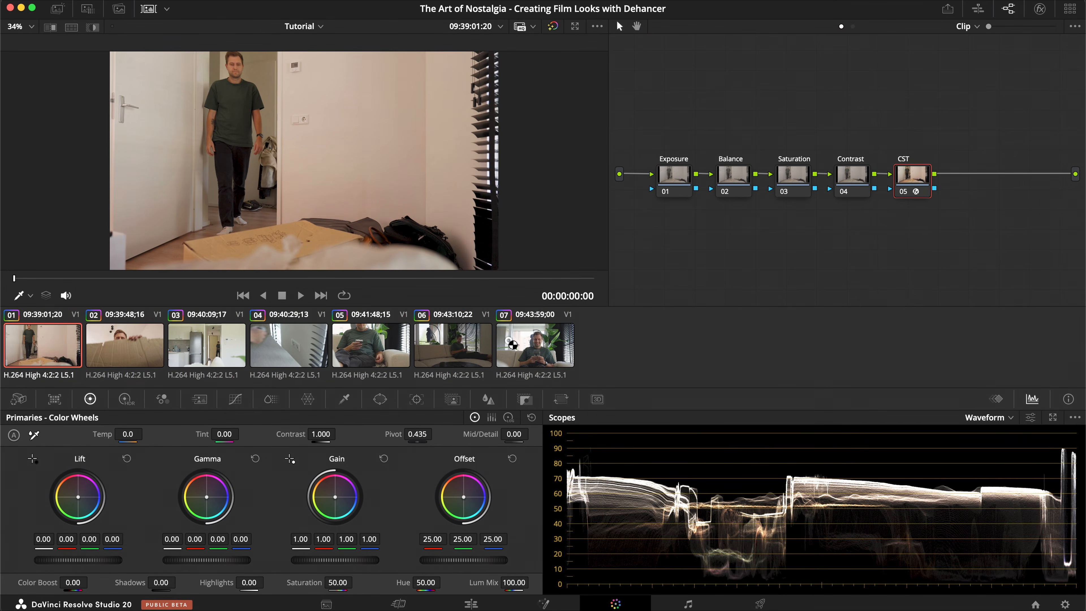
left_click(513, 344, "shift")
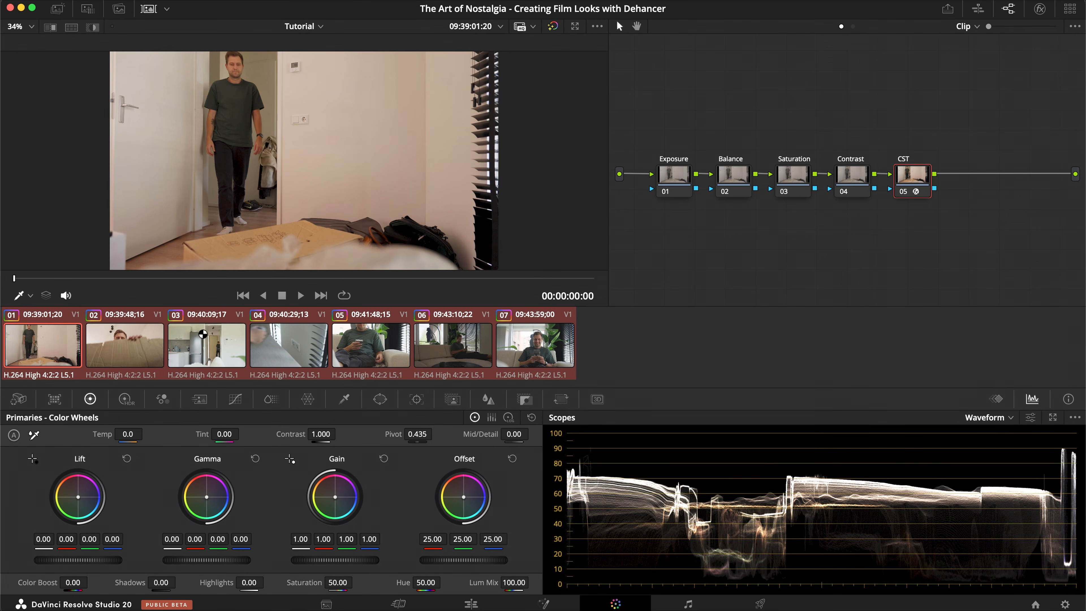
right_click(530, 346)
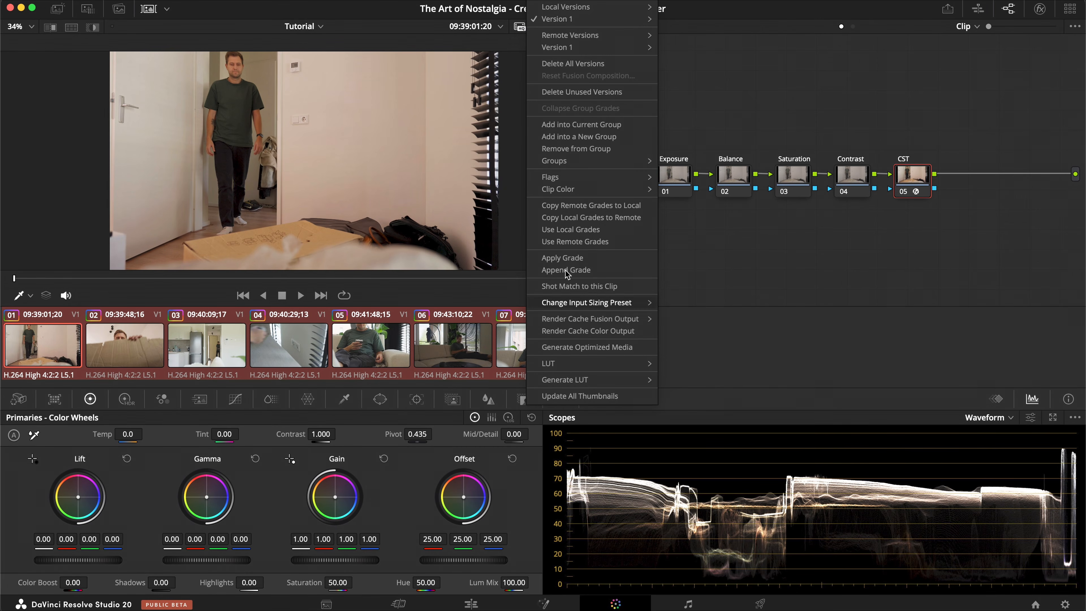
mouse_move(601, 162)
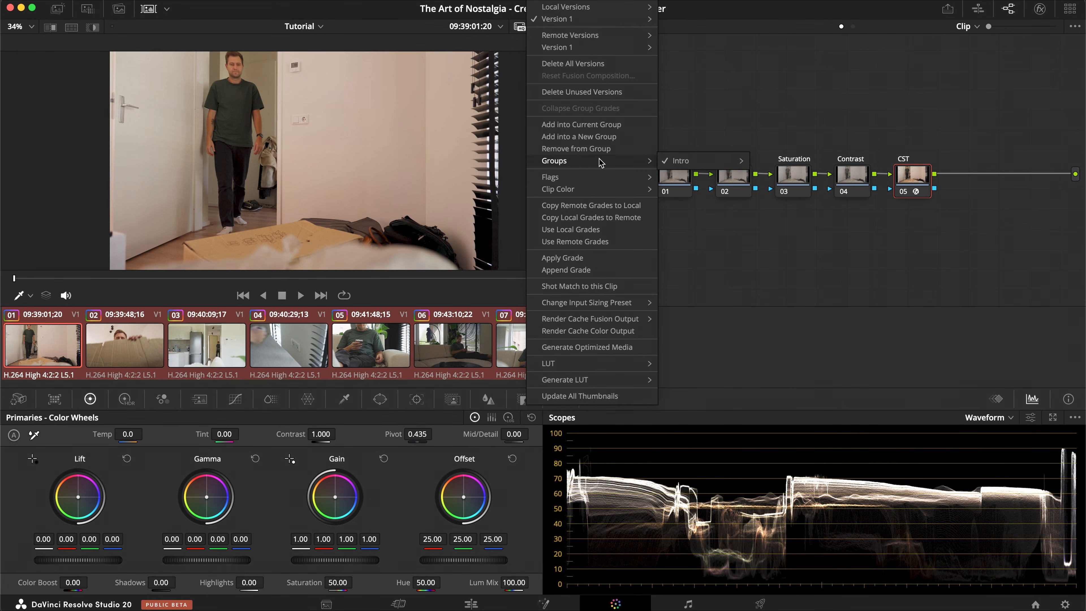
left_click(591, 137)
type("Intro 2")
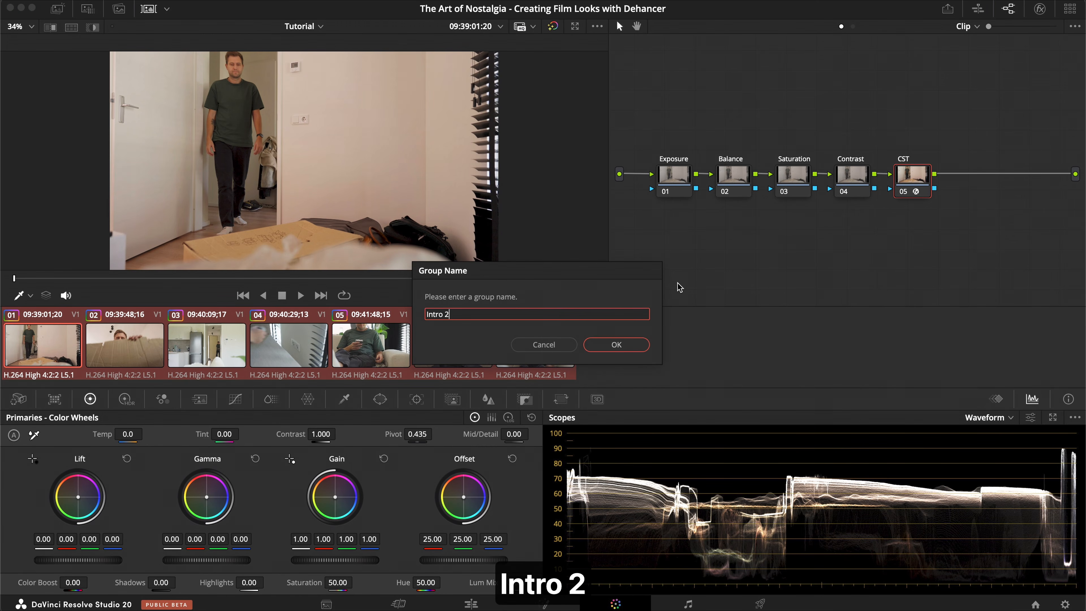
left_click(618, 345)
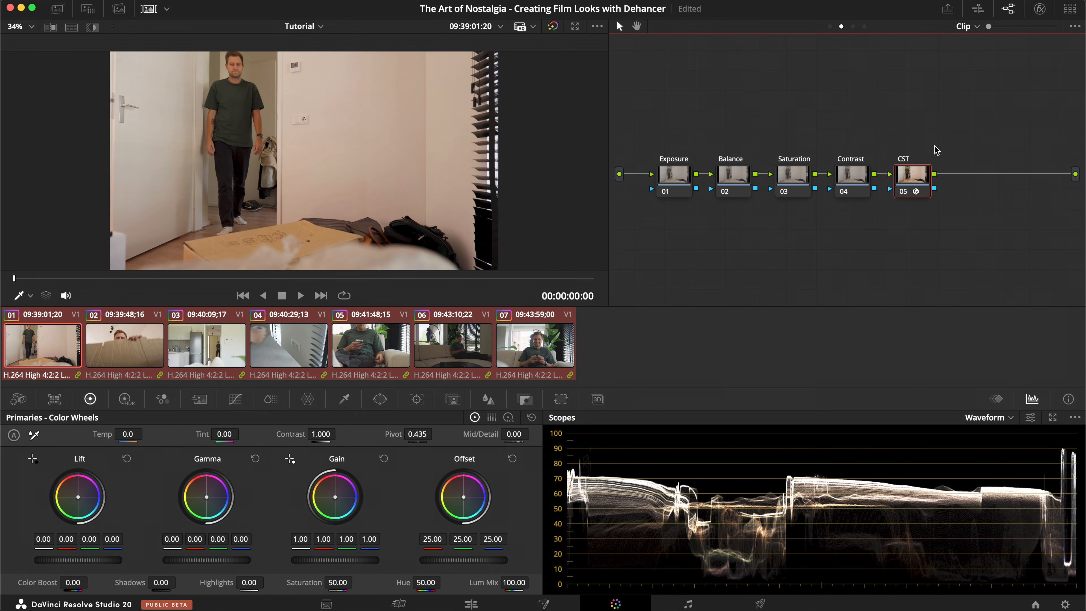
Check which clips belong to the groups Intro and Intro 2 in the lightbox, and return to the grading view.
left_click(1069, 10)
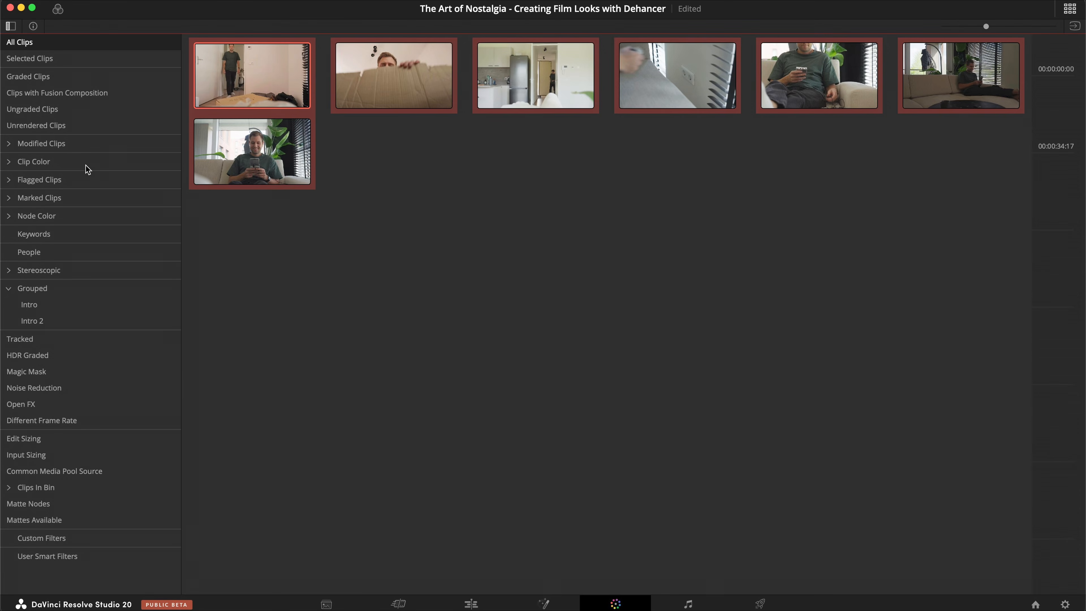
left_click(34, 309)
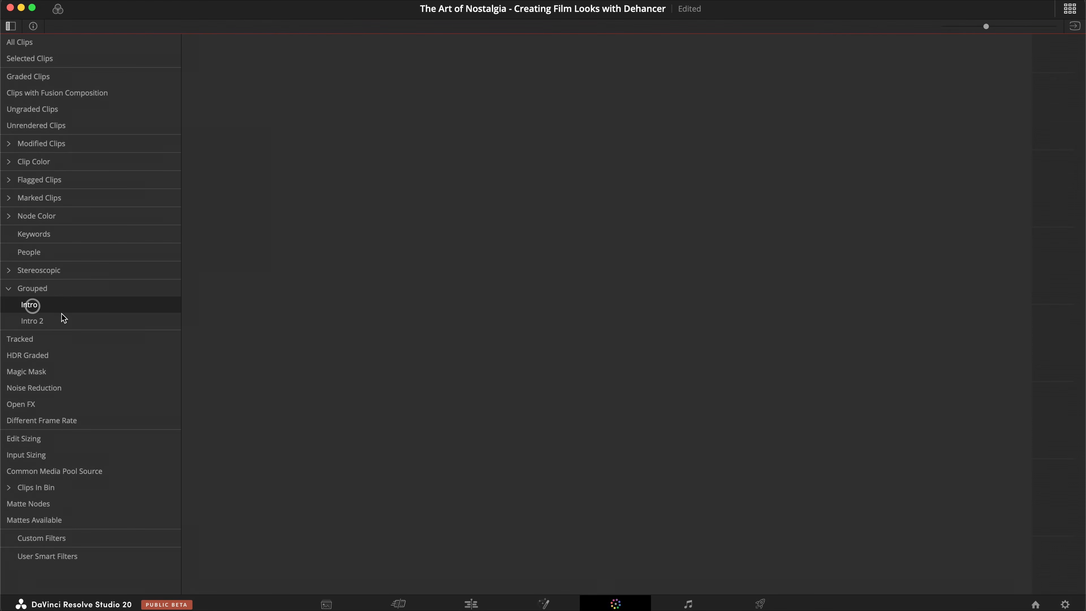
left_click(55, 322)
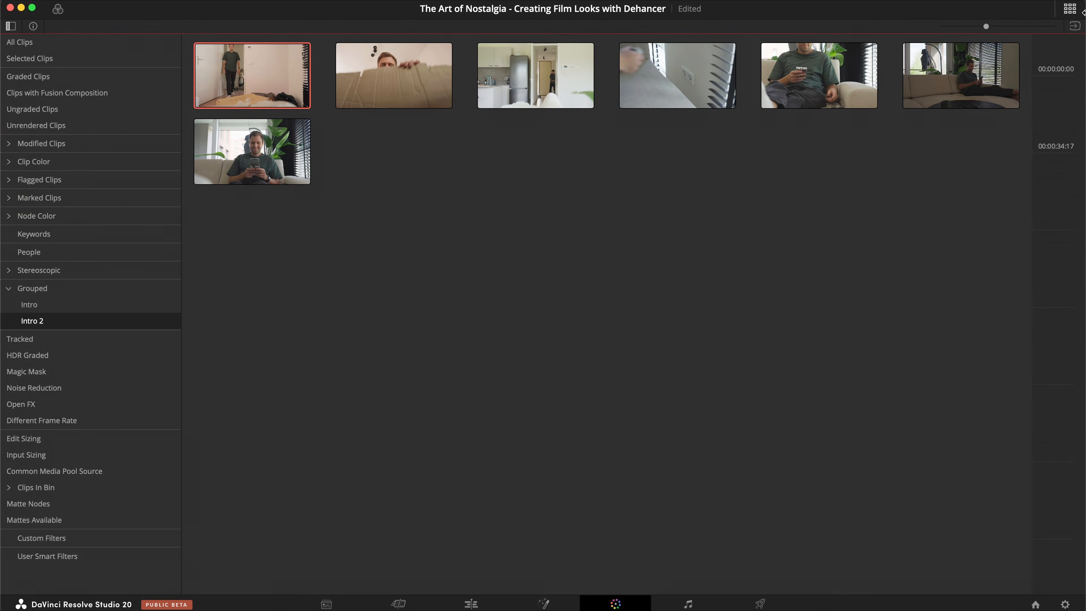
left_click(1074, 26)
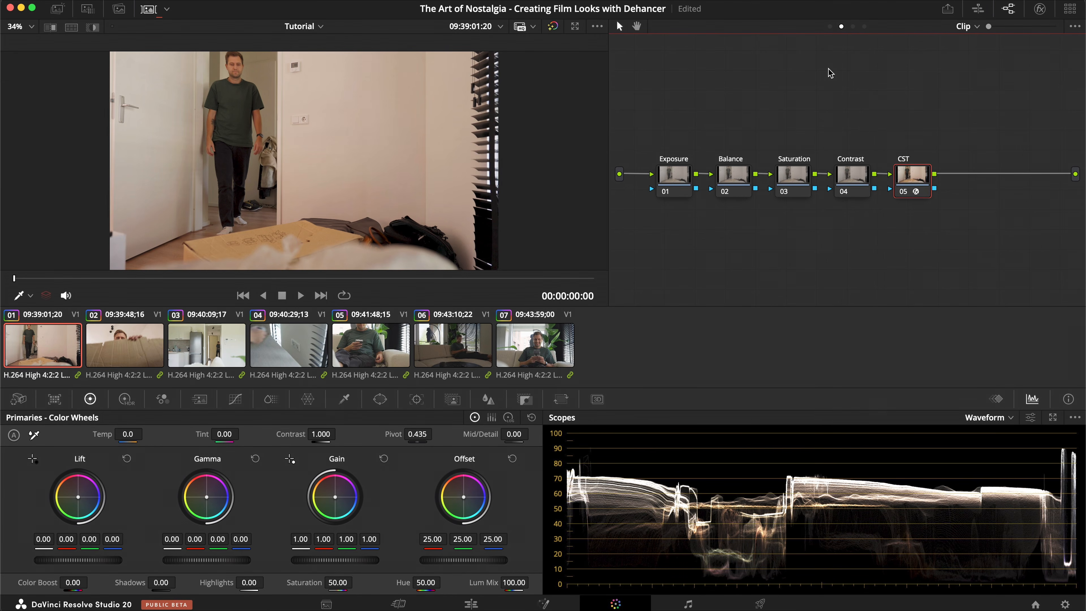
Examine the Group Post-Clip, Group Pre-Clip and Clip node graphs of clip 01.
left_click(853, 26)
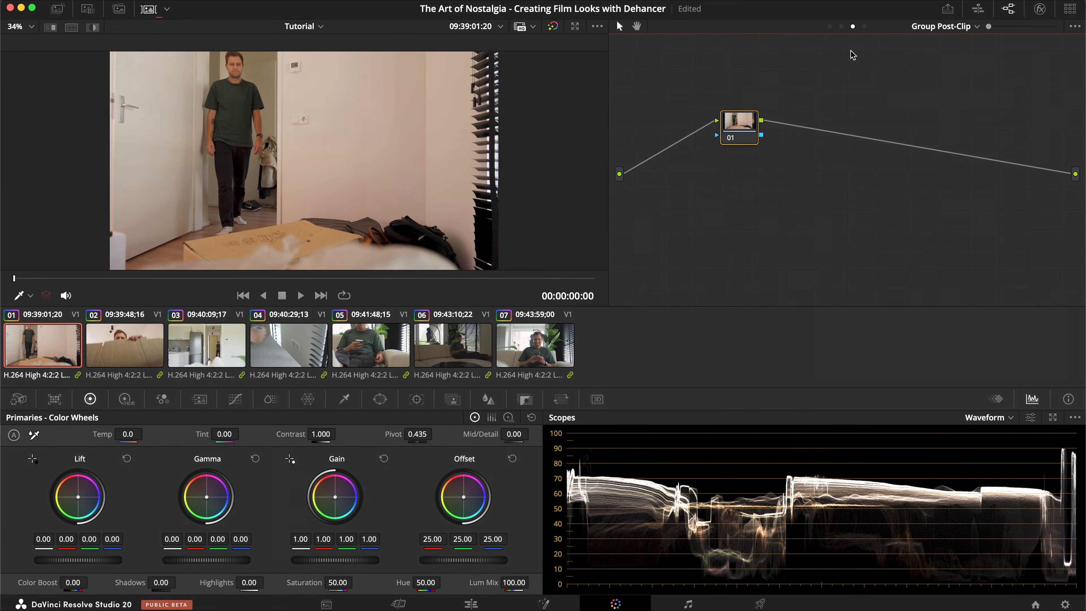
left_click(829, 27)
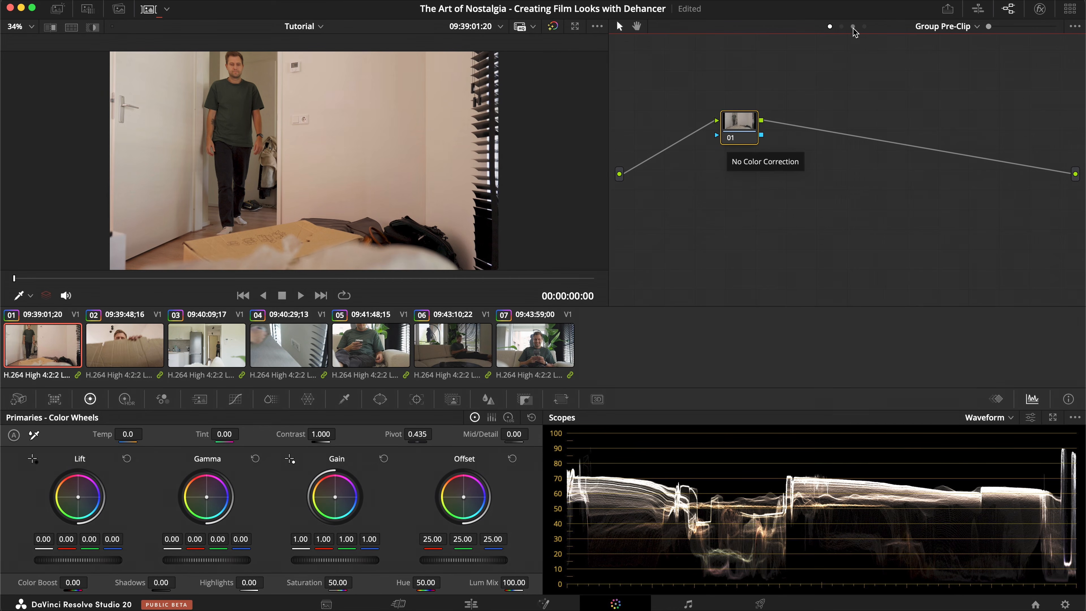
left_click(842, 26)
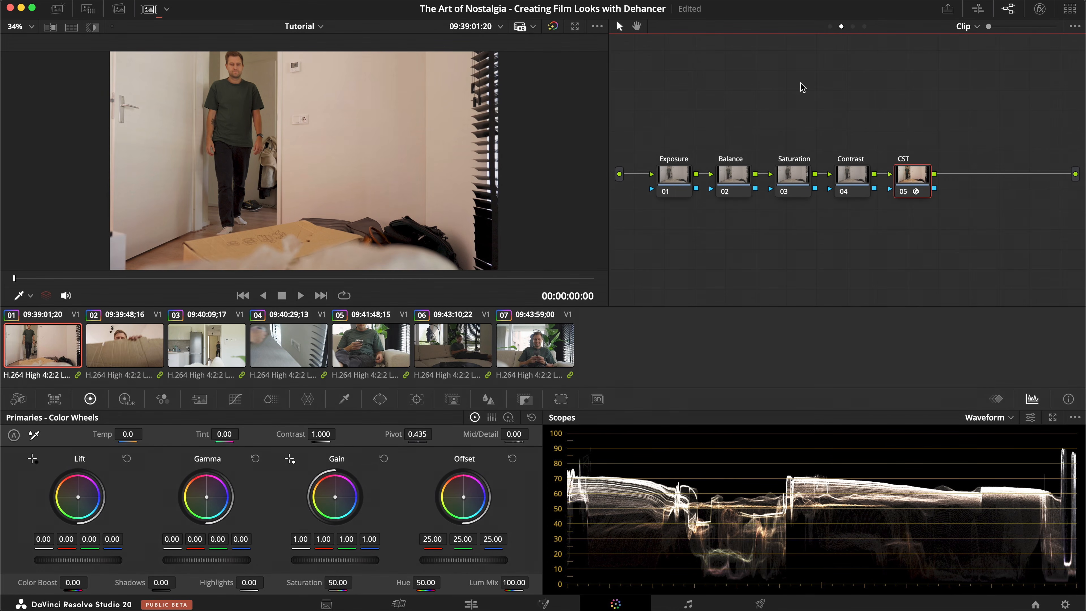
In the Group Post-Clip node graph, move node 01 in line with the graph's input and output and label it Dehancer.
left_click(853, 26)
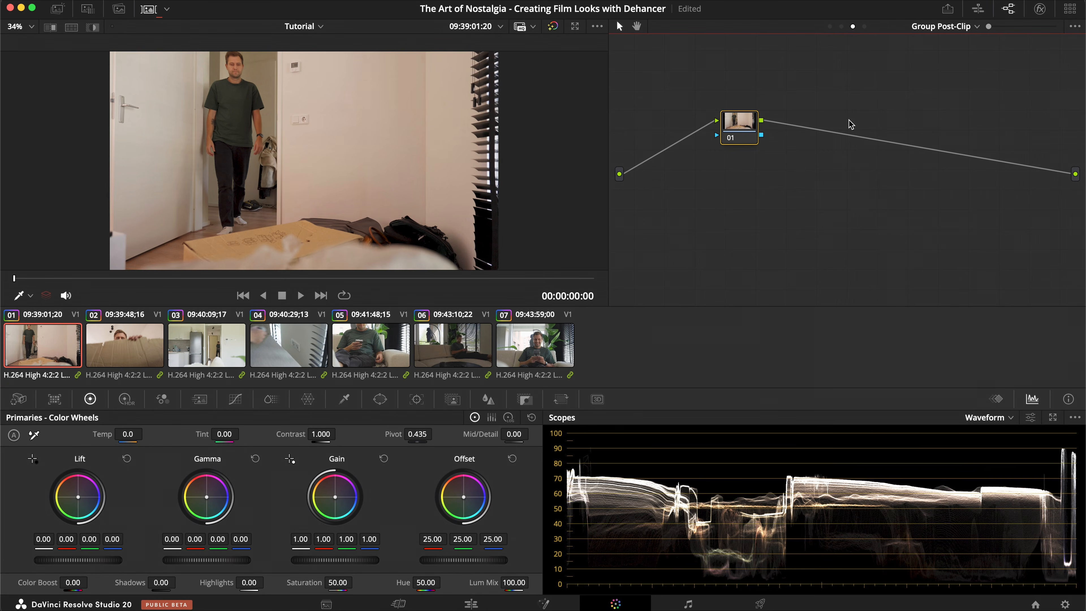
left_click(864, 27)
left_click(645, 378)
left_click_drag(735, 127, 690, 180)
type("rDehancer")
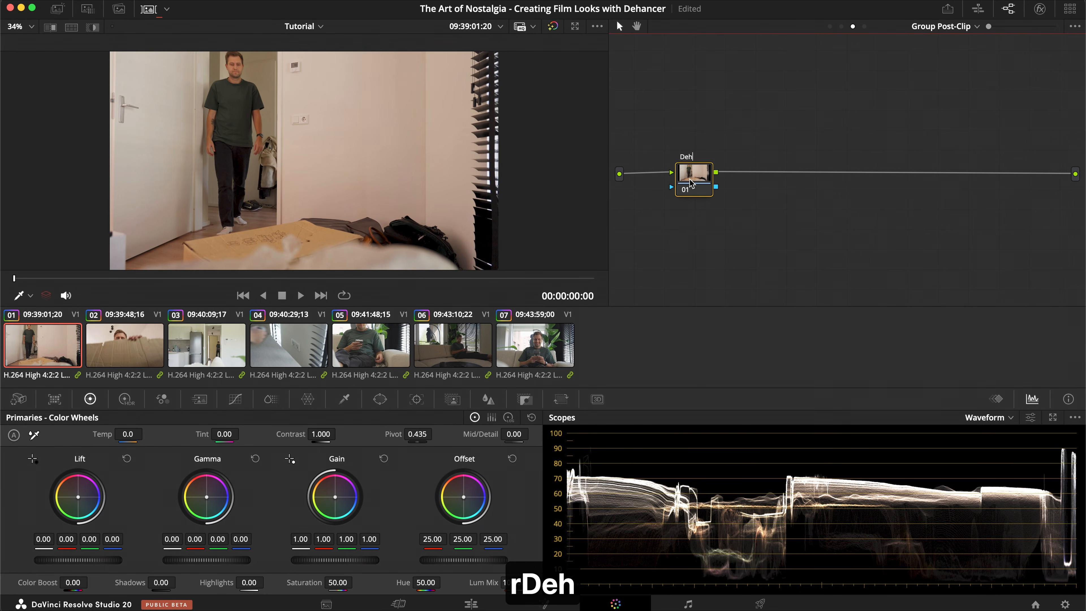
key("Return")
Search the effects library for "dehanc" and apply the Dehancer Pro effect to the Dehancer node.
left_click(1040, 8)
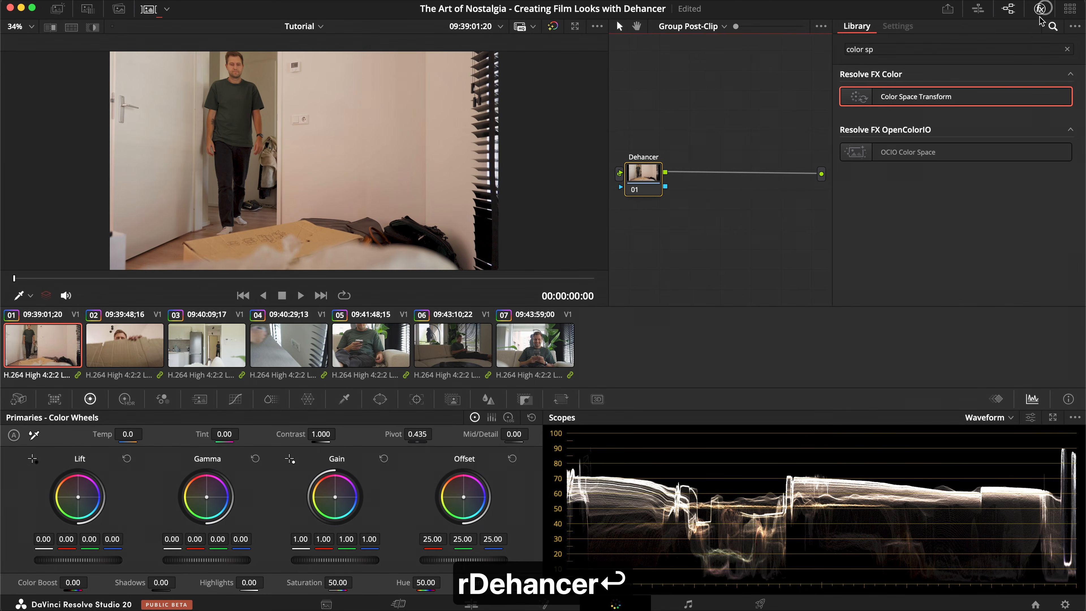
left_click(1043, 51)
type("dea")
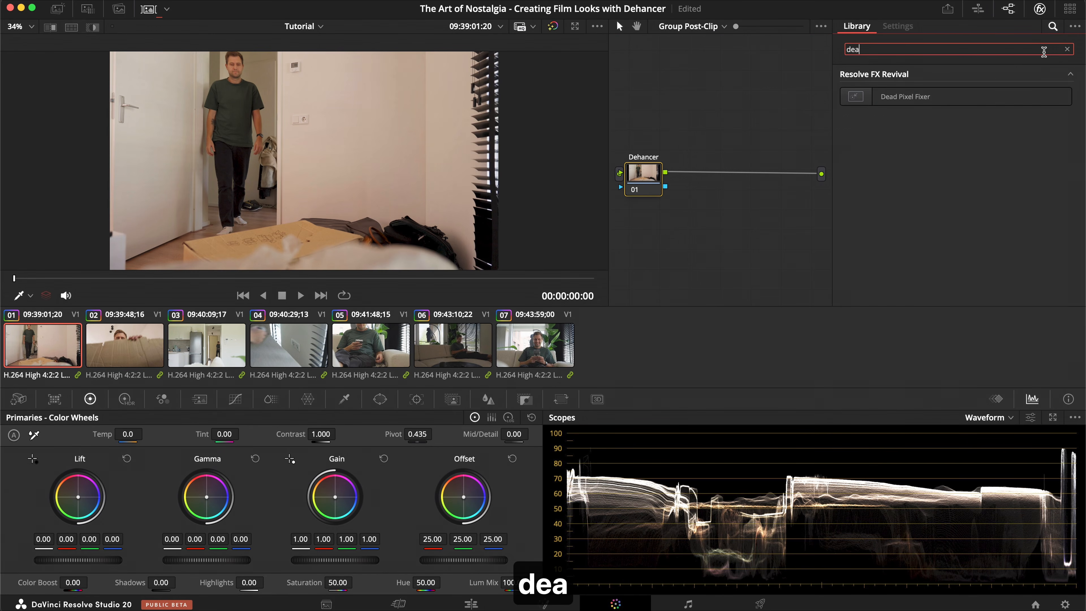
key("BackSpace")
type("hanc")
left_click(959, 96)
left_click_drag(959, 96, 684, 186)
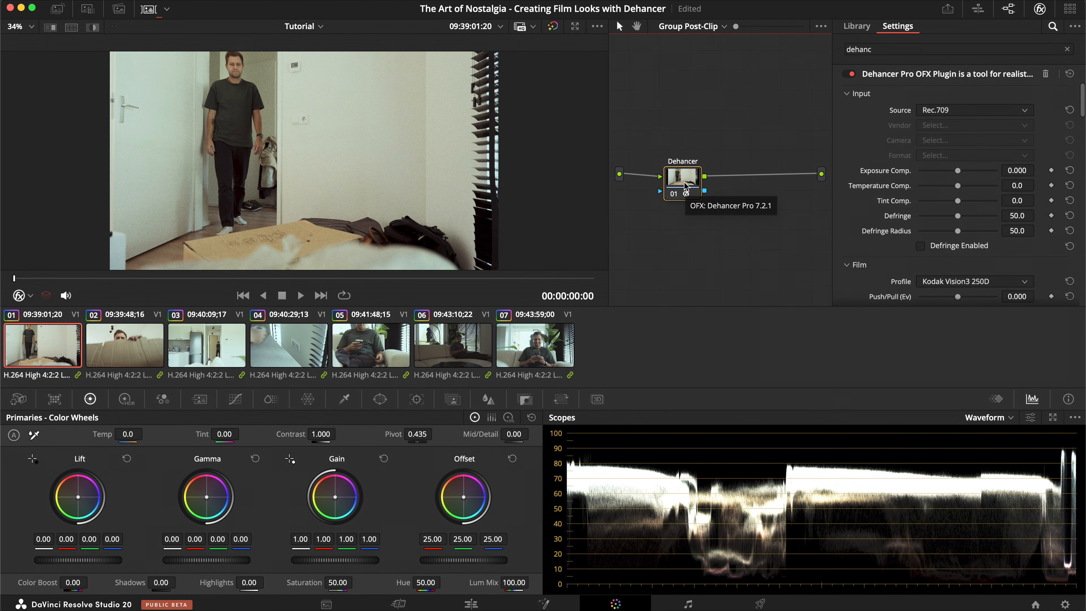
Go to clip 02 and move the playhead to timecode 09:39:55:01.
left_click(134, 338)
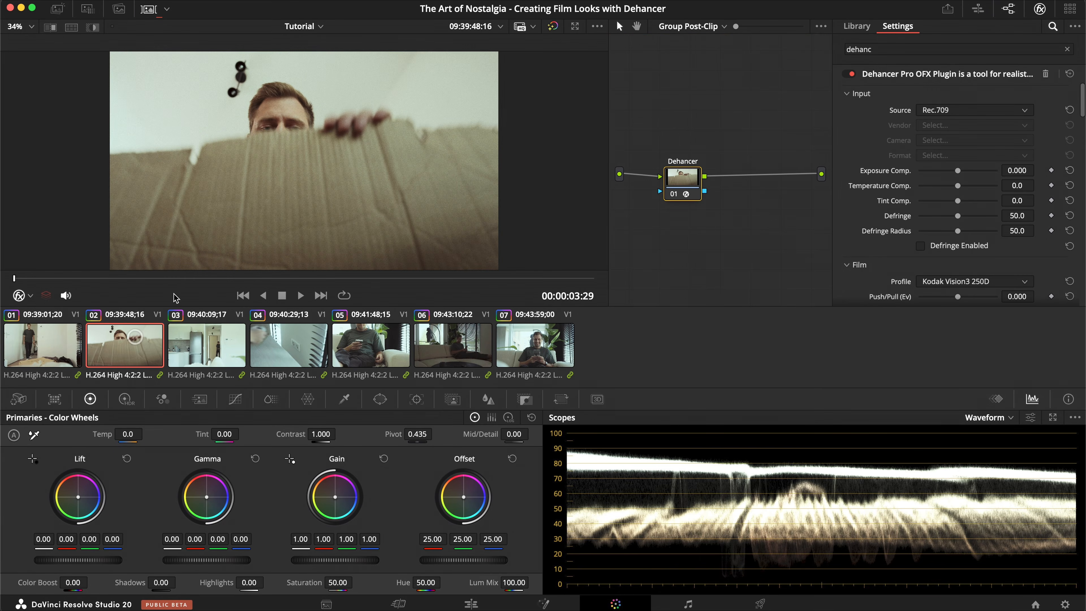
left_click_drag(201, 283, 348, 284)
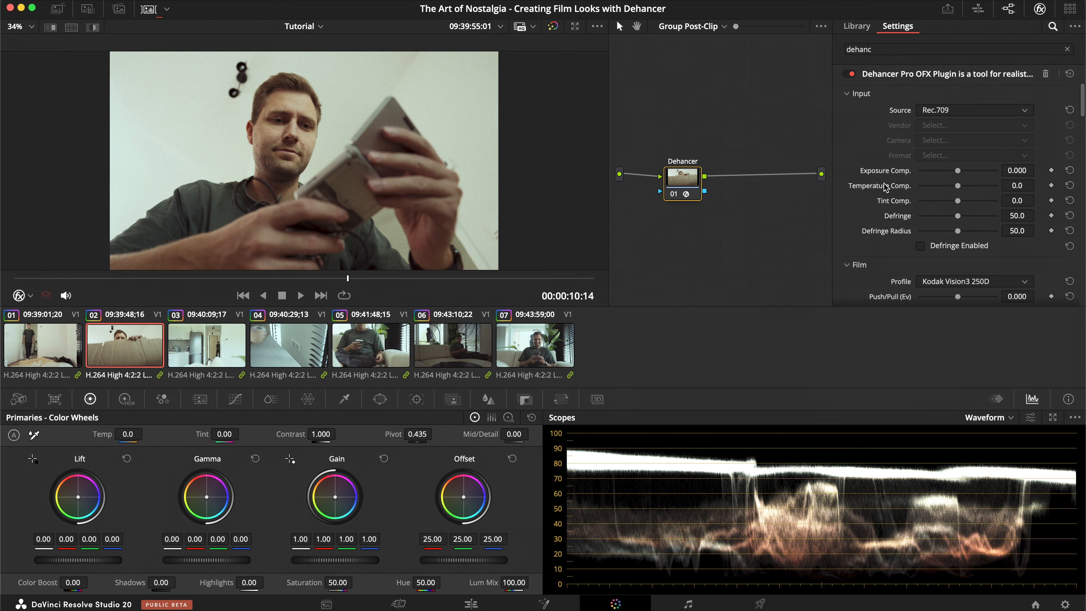
Try the Kodak Portra 800 film profile in the Dehancer effect and return to Kodak Vision3 250D.
scroll(885, 188, "down", 3)
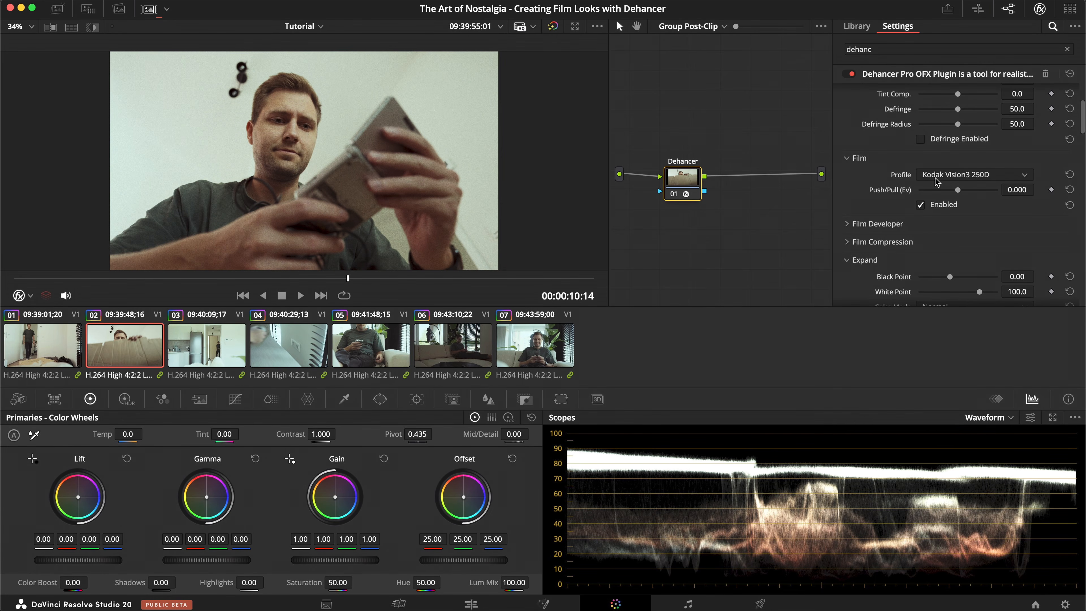
left_click(996, 181)
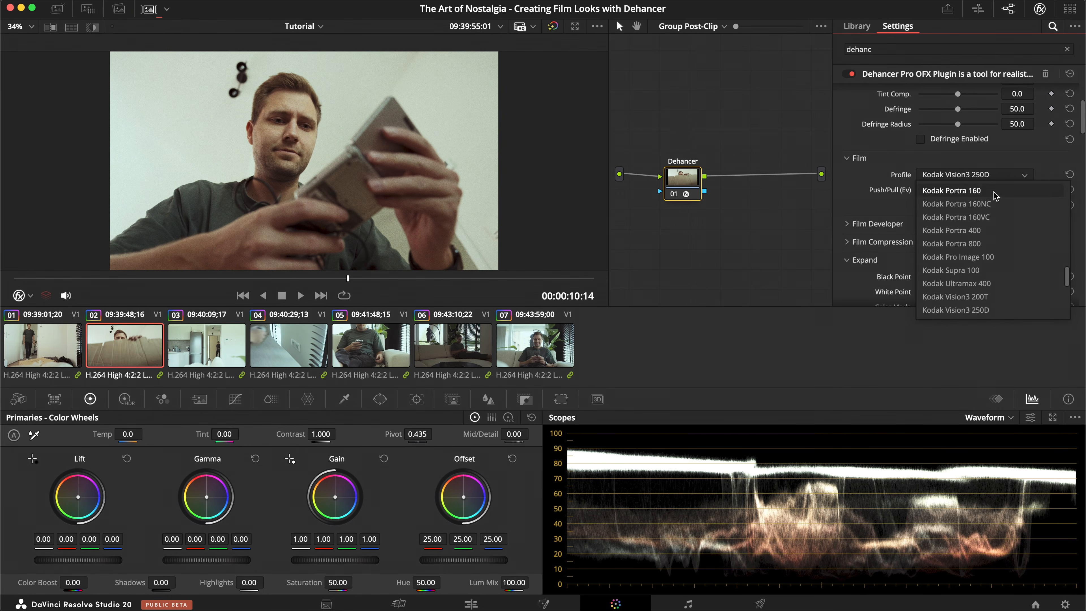
left_click(981, 230)
left_click(974, 174)
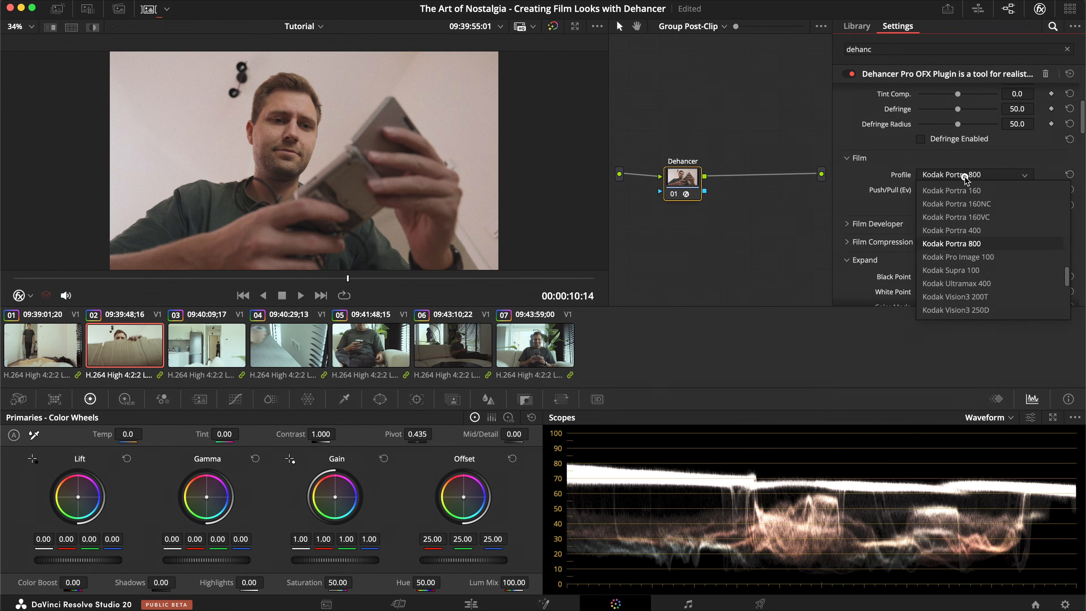
left_click(958, 310)
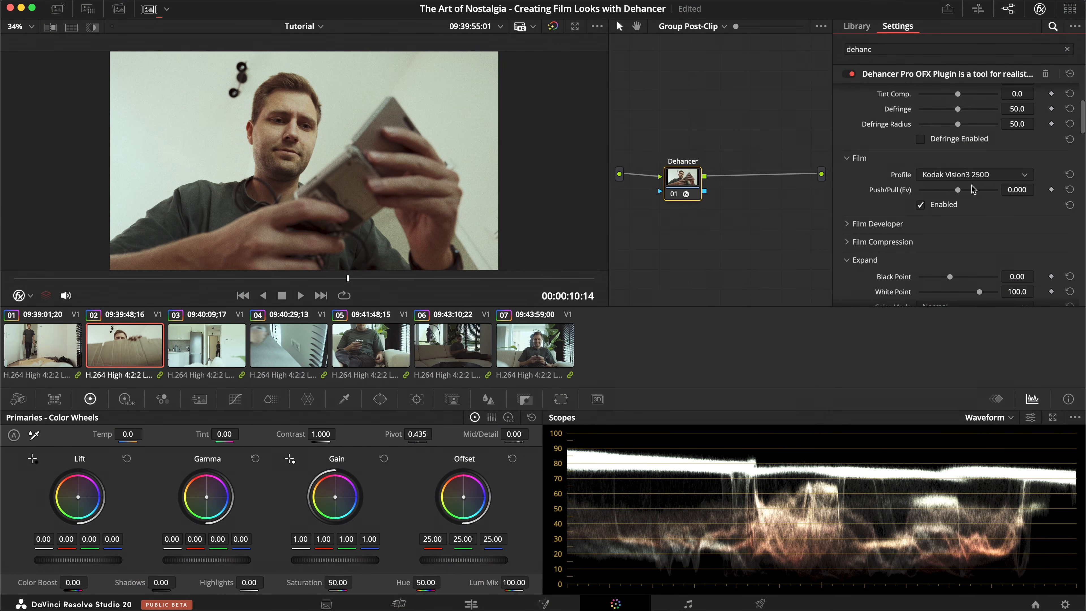
Expand Dehancer's Film Compression settings and enable film compression, toggling it off and on to compare the waveform.
scroll(906, 211, "down", 3)
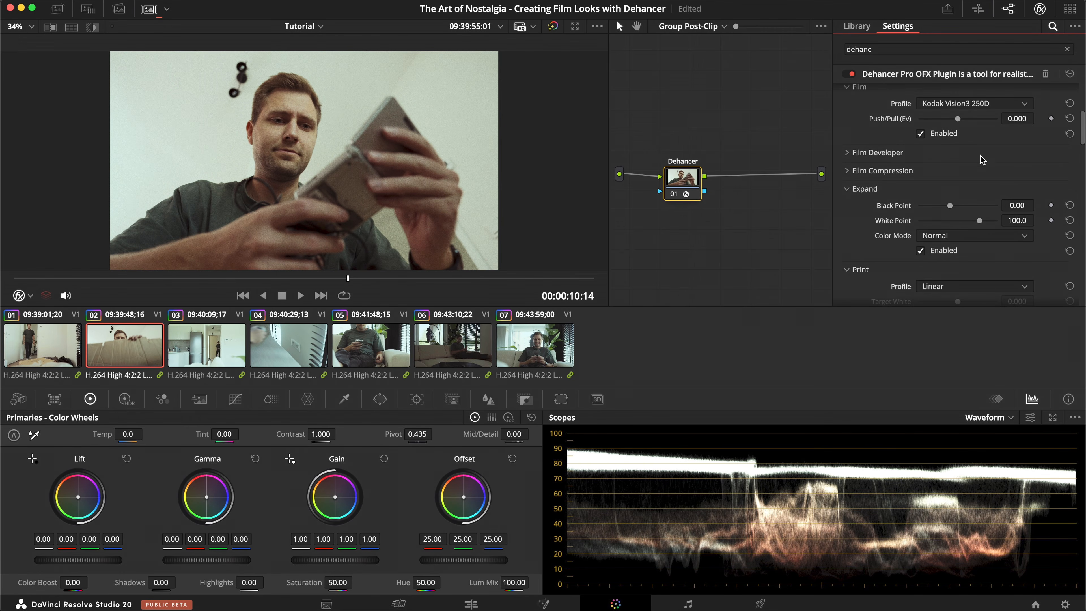
left_click(868, 153)
left_click(868, 154)
left_click(877, 171)
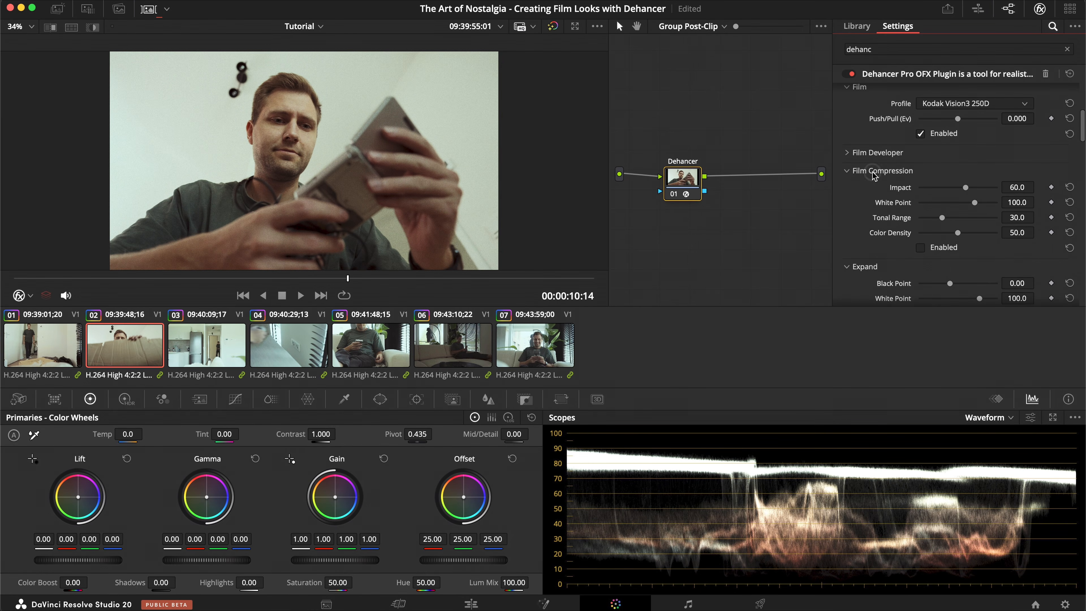
scroll(859, 209, "down", 1)
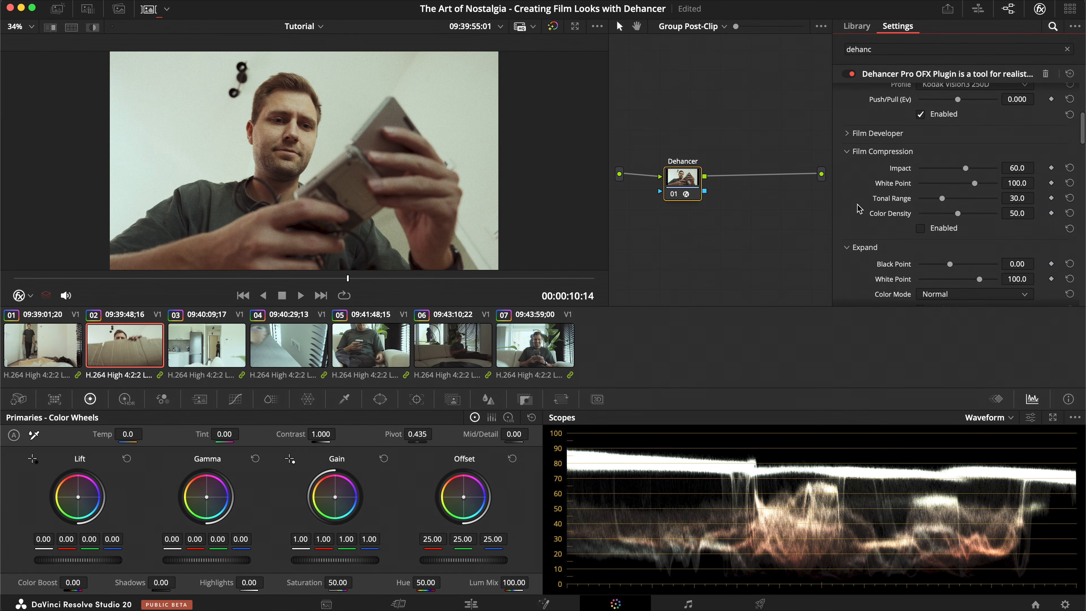
left_click(921, 230)
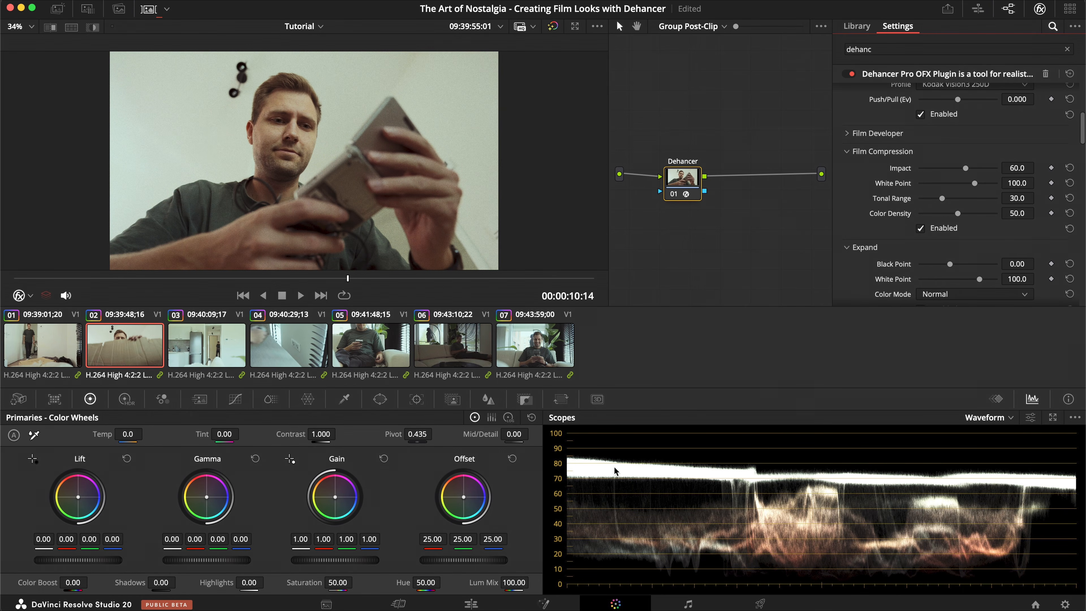
left_click(921, 229)
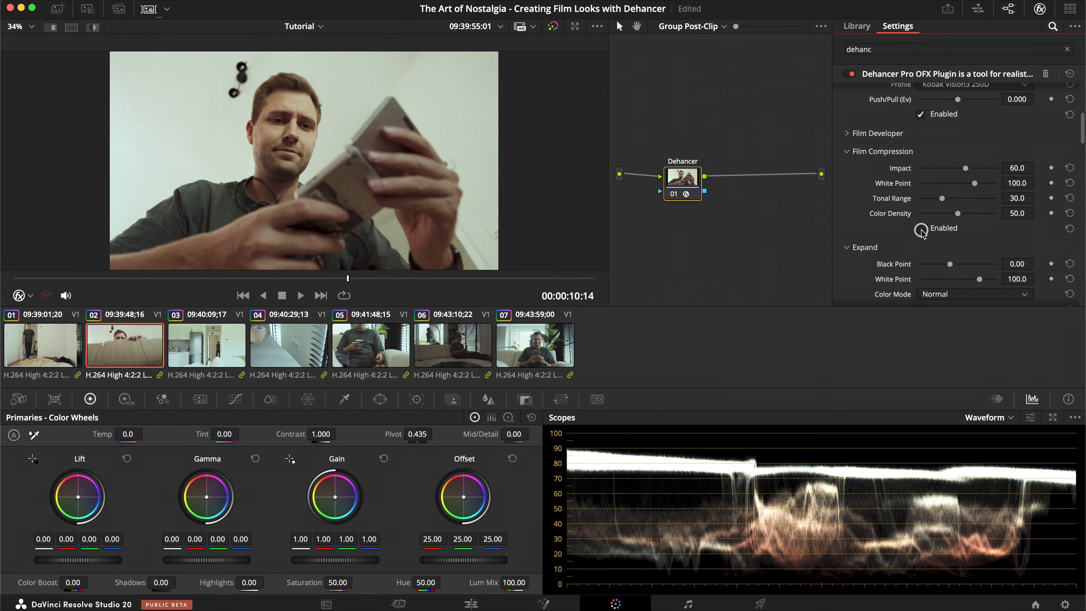
left_click(921, 230)
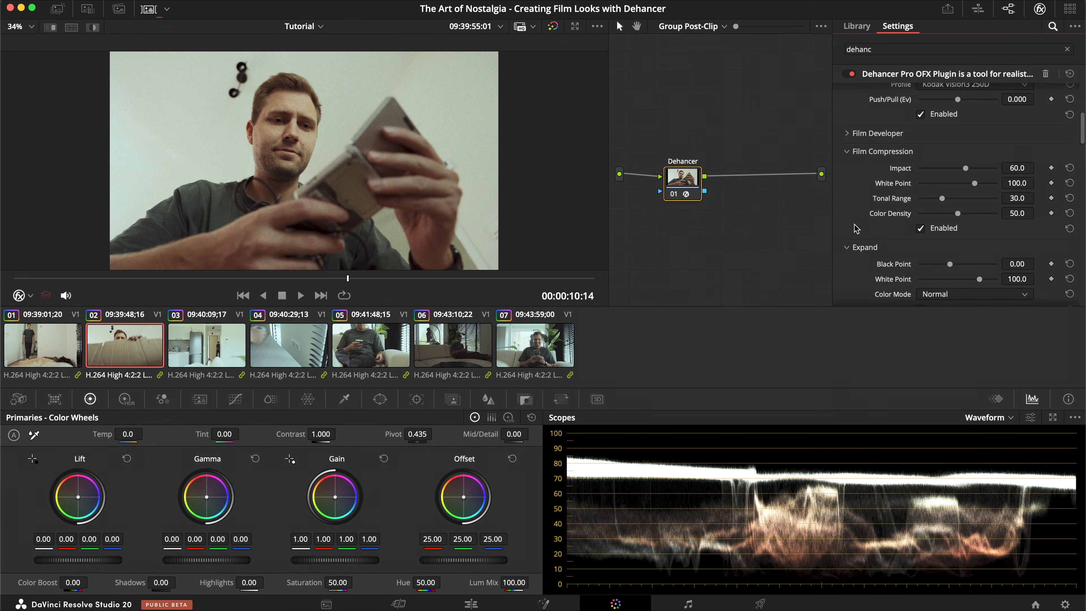
Switch Dehancer's Expand adjustment off and back on to compare its effect on the image.
scroll(857, 229, "down", 1)
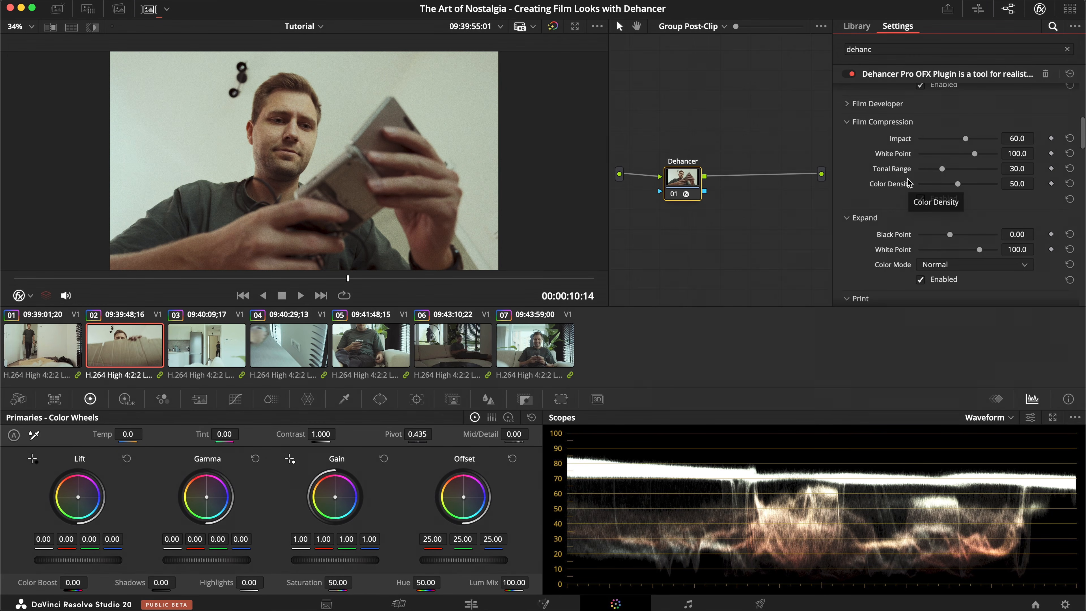
scroll(920, 205, "down", 4)
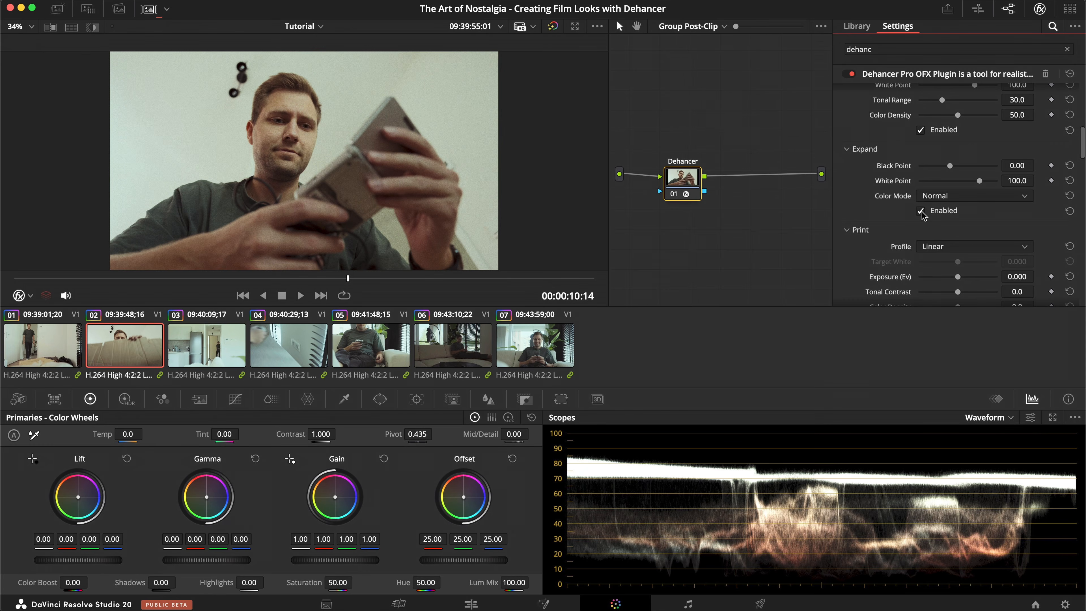
left_click(921, 211)
left_click(920, 210)
Try Dehancer's Kodak 2383 Print Film profile with Tonal Contrast at -10.5, and disable the Print section.
scroll(898, 212, "down", 5)
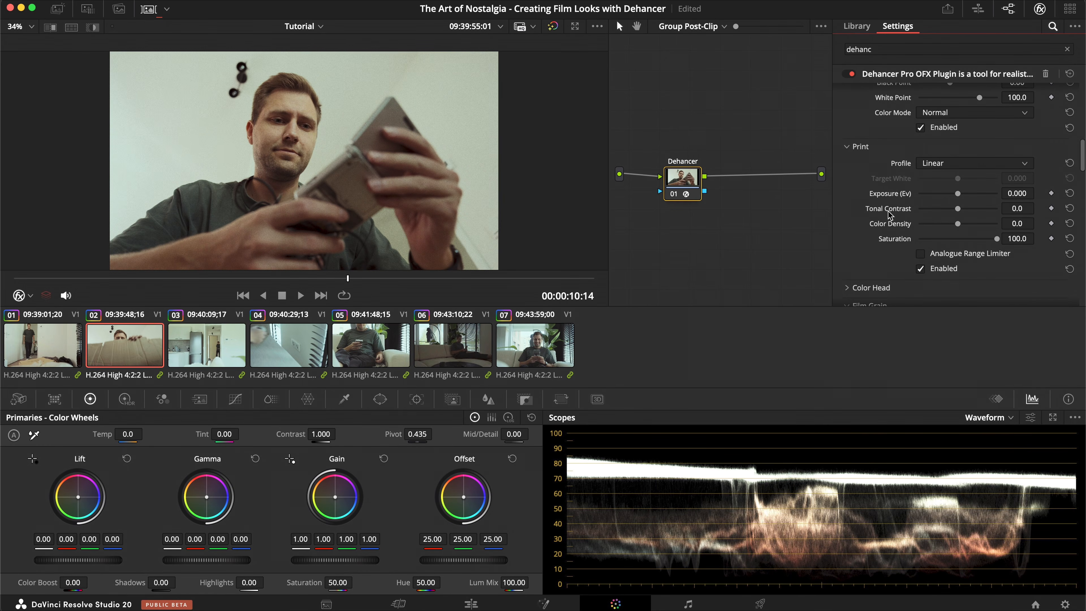
left_click(945, 163)
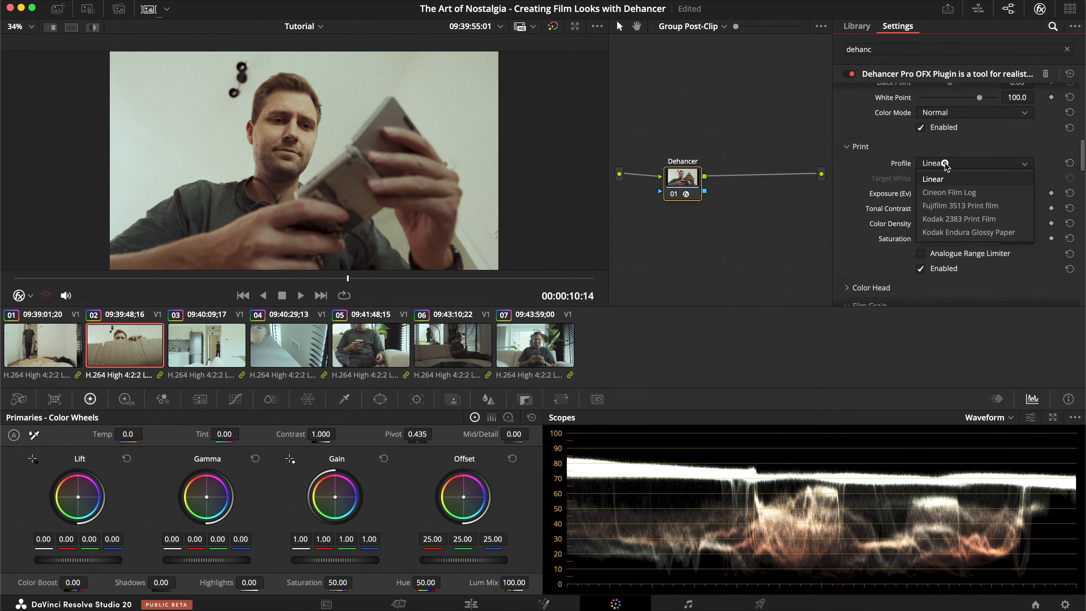
left_click(944, 219)
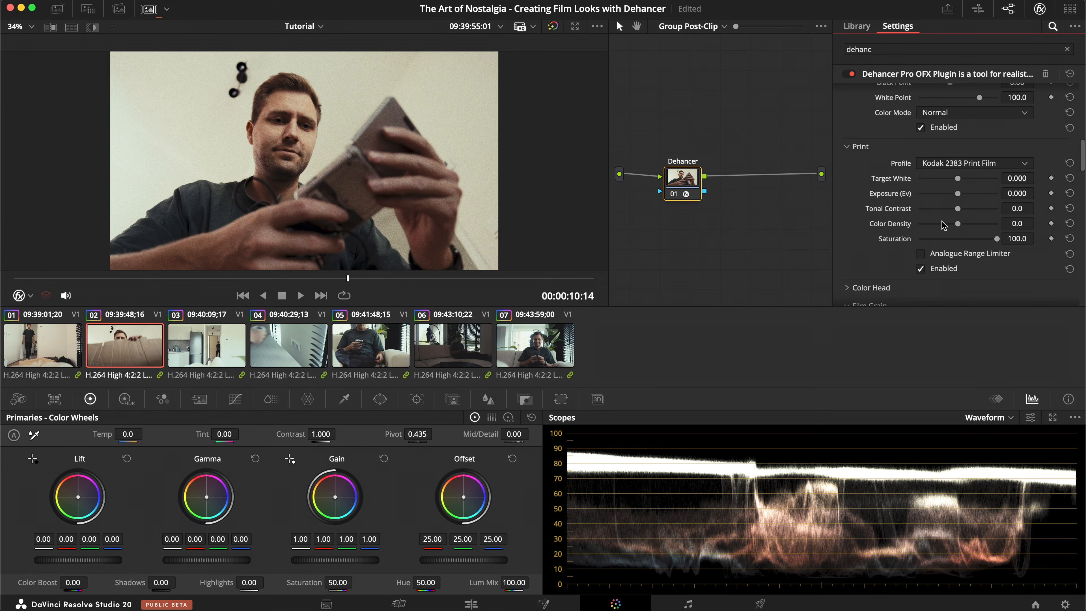
left_click_drag(958, 209, 950, 211)
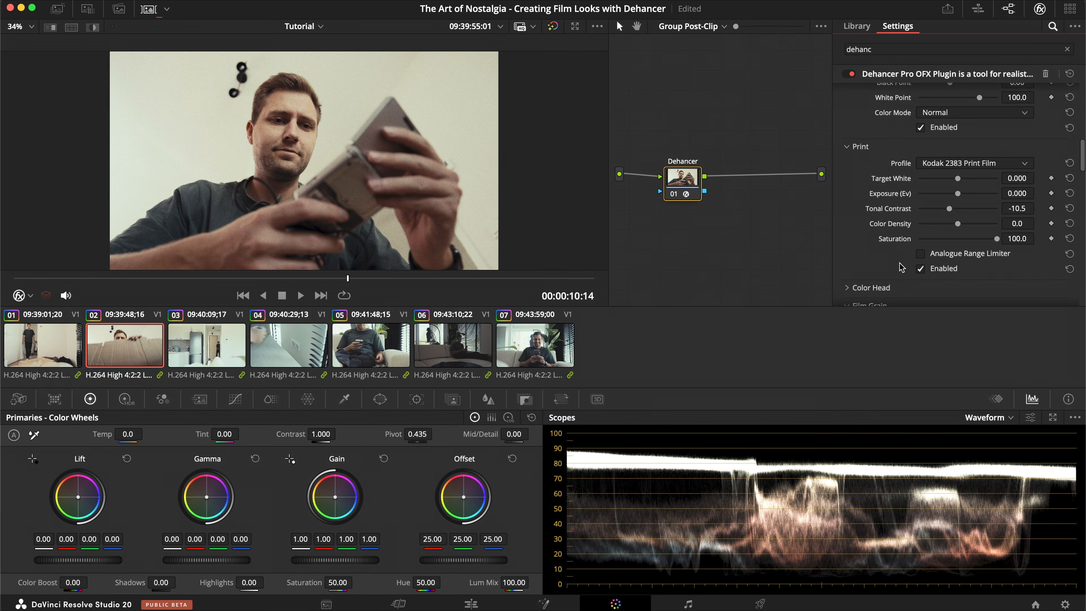
left_click(920, 268)
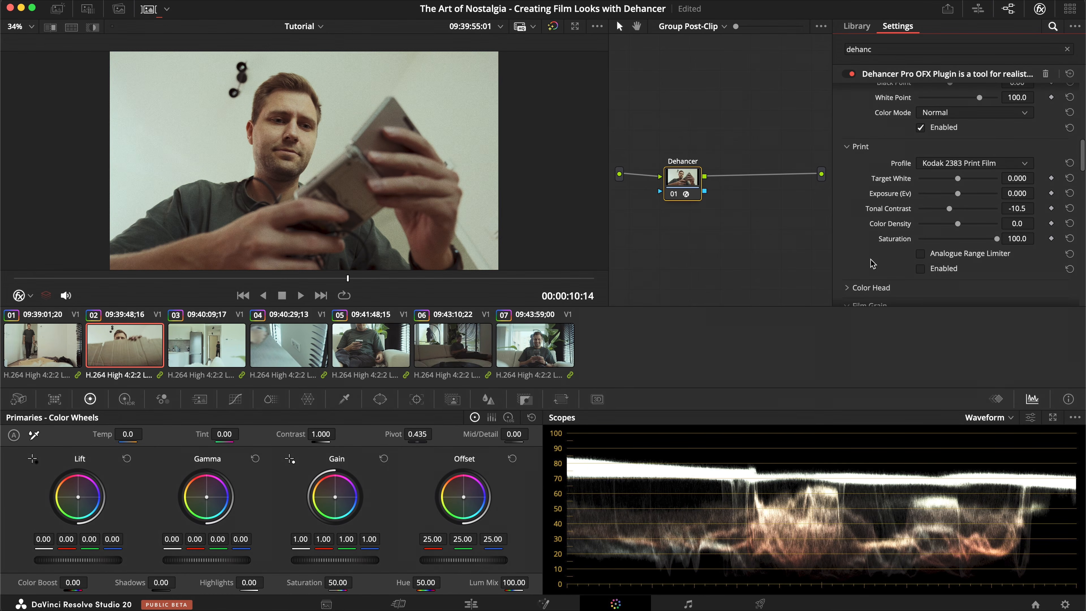
Expand Dehancer's Color Head settings and enable Color Head.
scroll(873, 263, "up", 10)
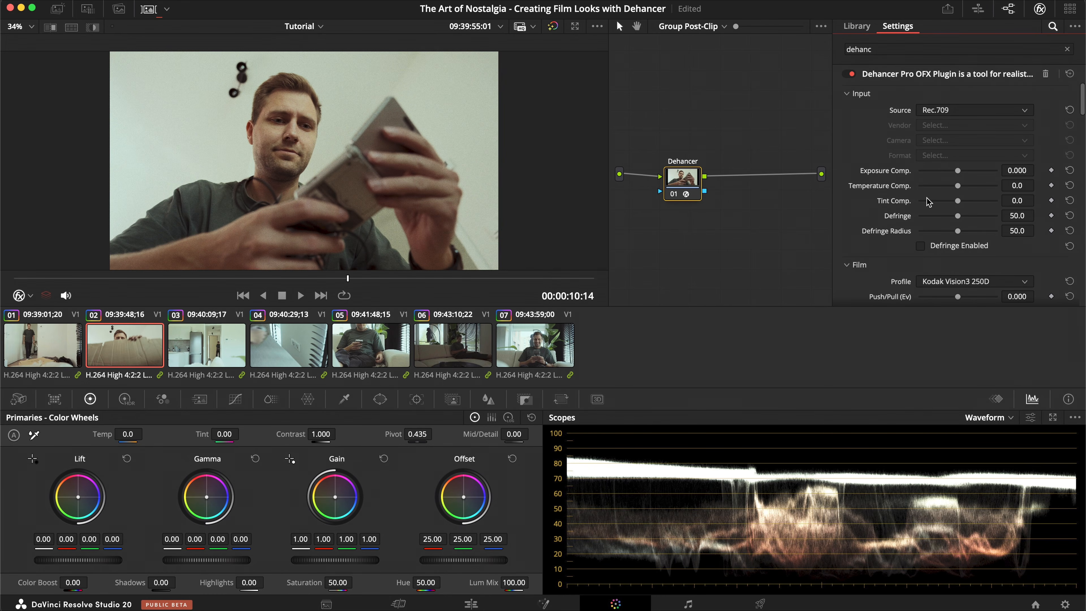
scroll(928, 202, "down", 15)
scroll(928, 202, "down", 6)
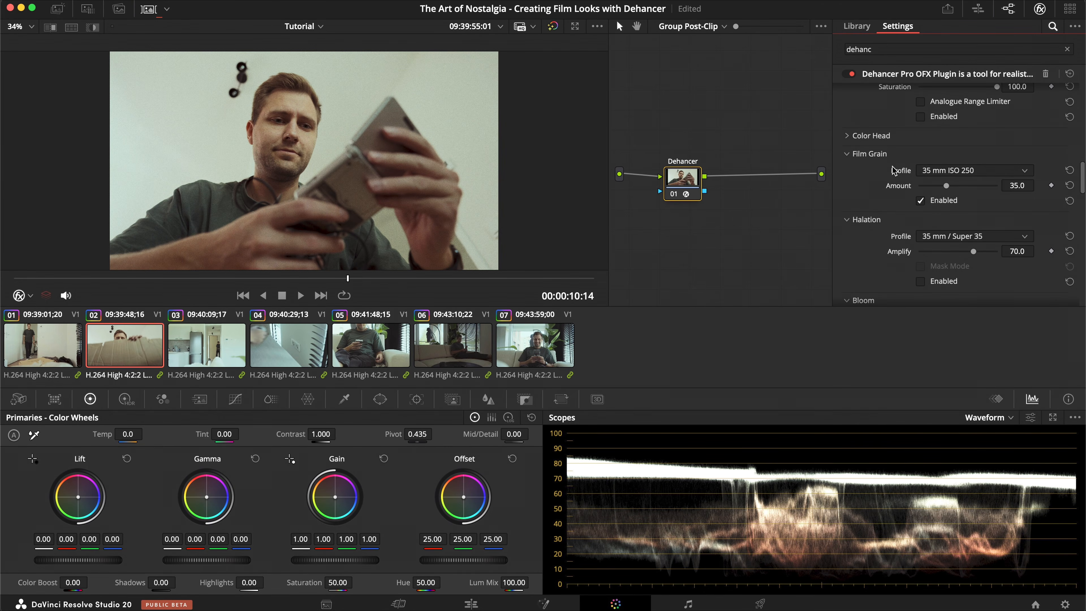
left_click(847, 136)
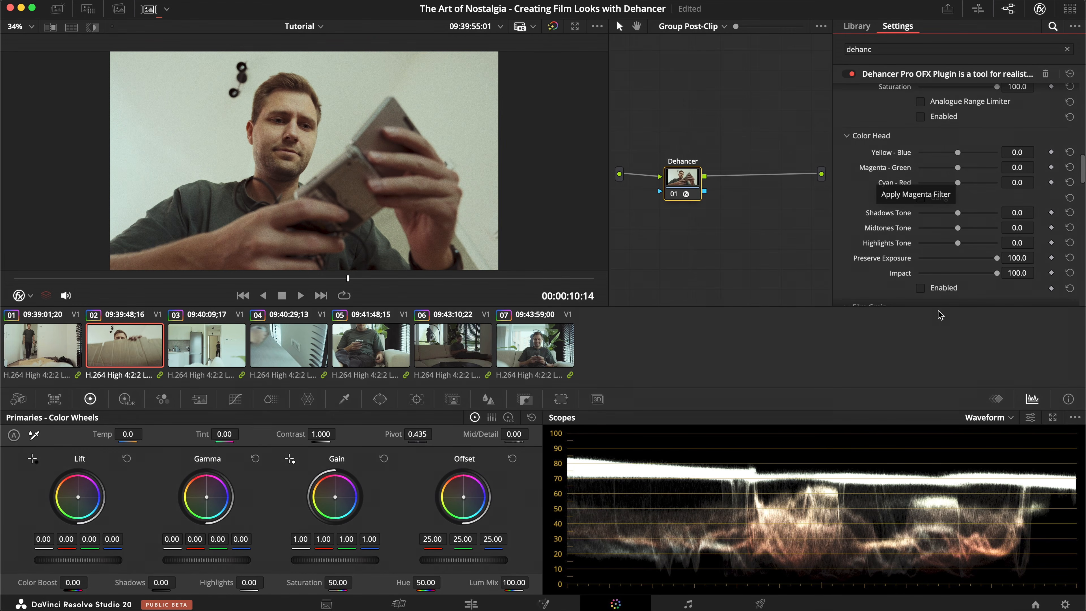
left_click(920, 288)
Open the floating scopes window, move it clear of the Dehancer settings, and save the project.
key("super+shift+w")
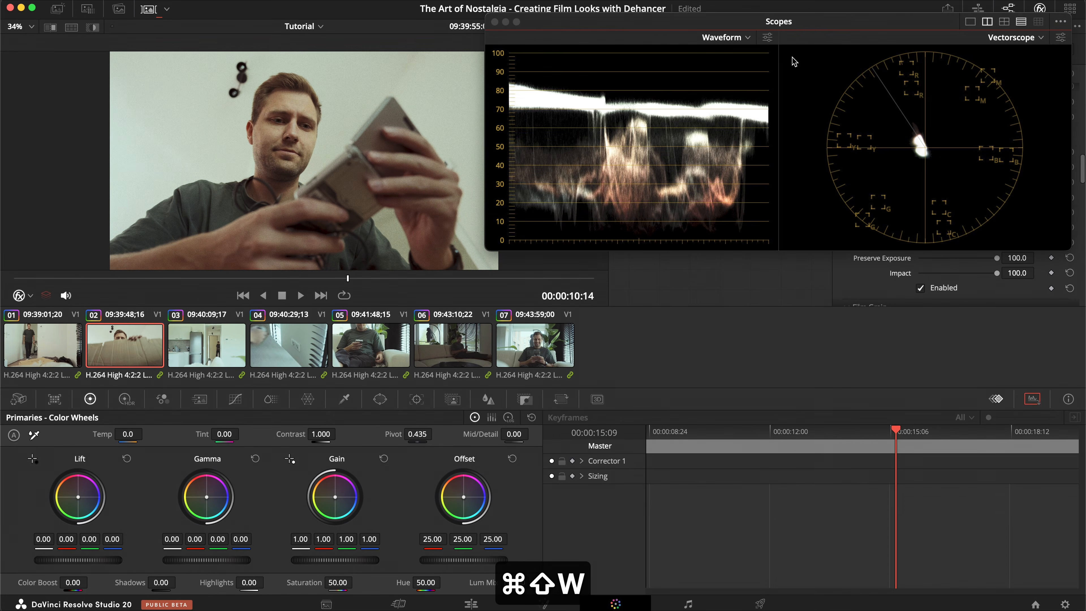
left_click_drag(807, 27, 822, 362)
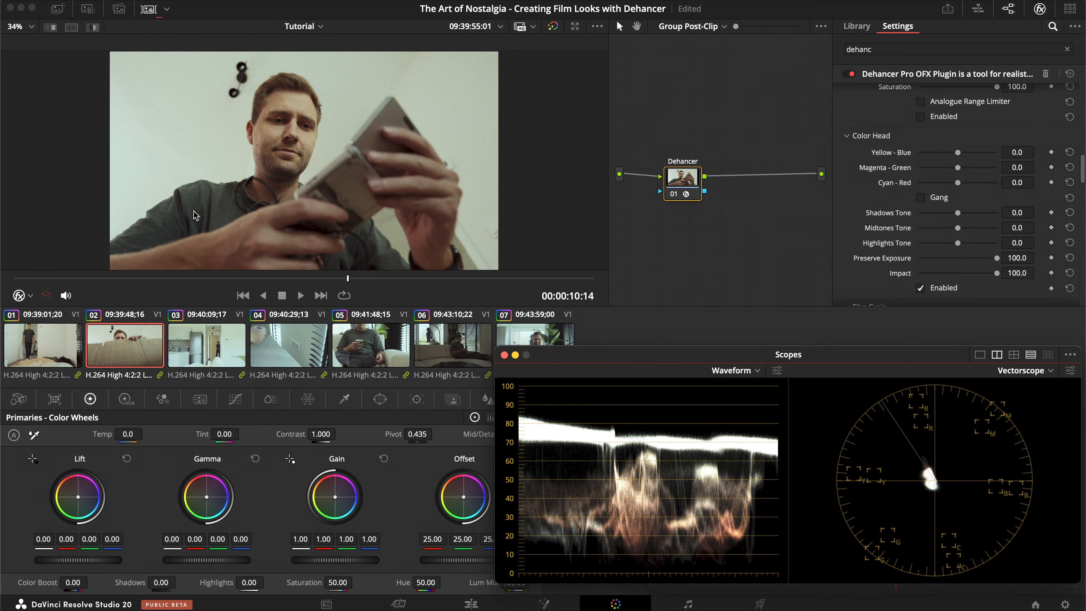
key("super+s")
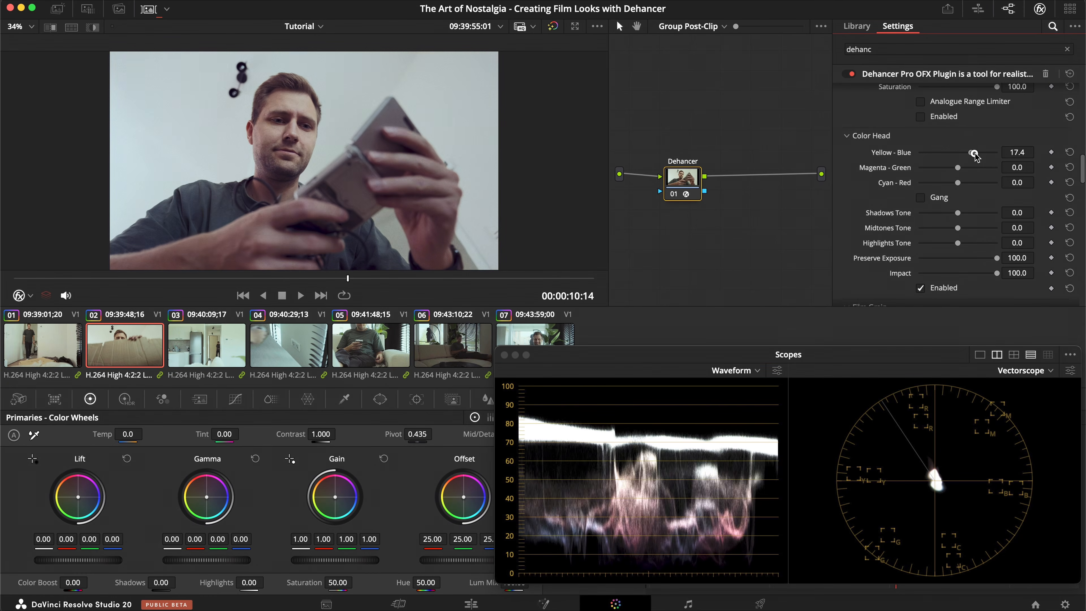
Adjust Color Head's Yellow - Blue to -0.4 and Magenta - Green to -4.3.
left_click_drag(958, 155, 964, 155)
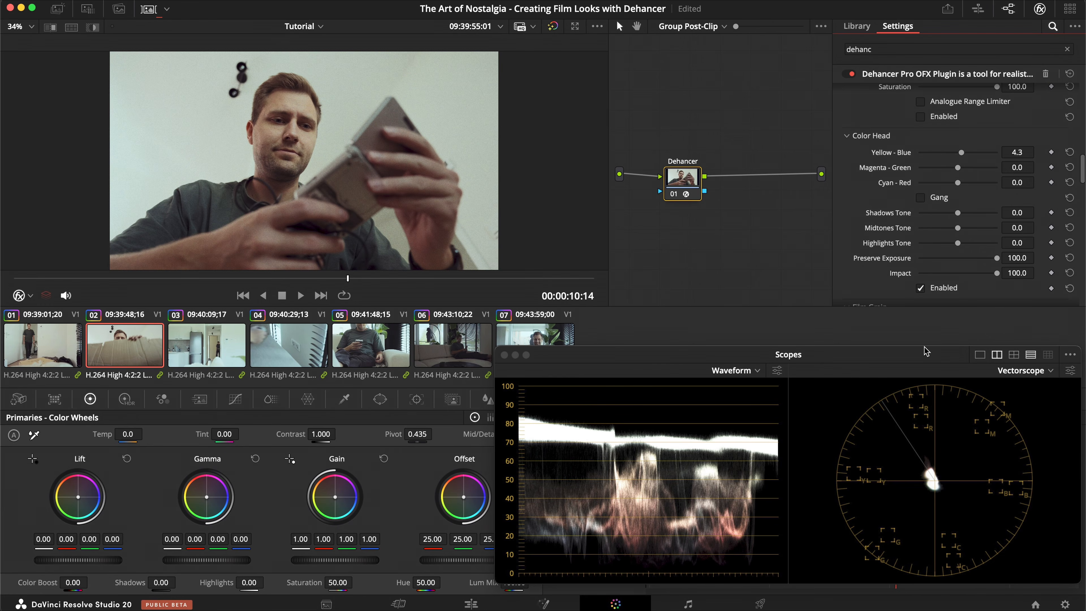
left_click_drag(958, 169, 955, 170)
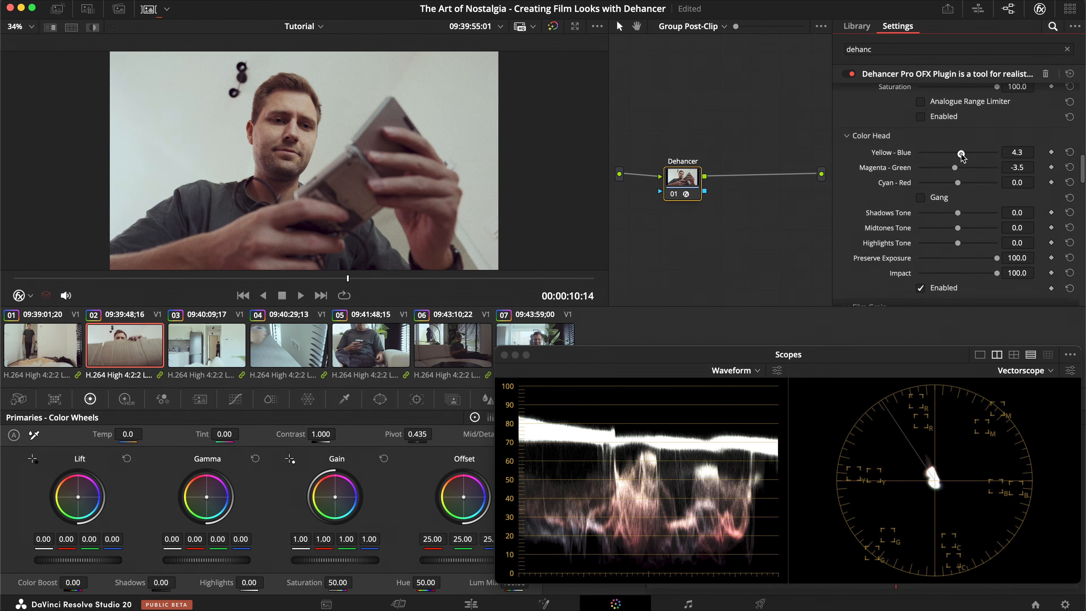
left_click_drag(961, 154, 961, 154)
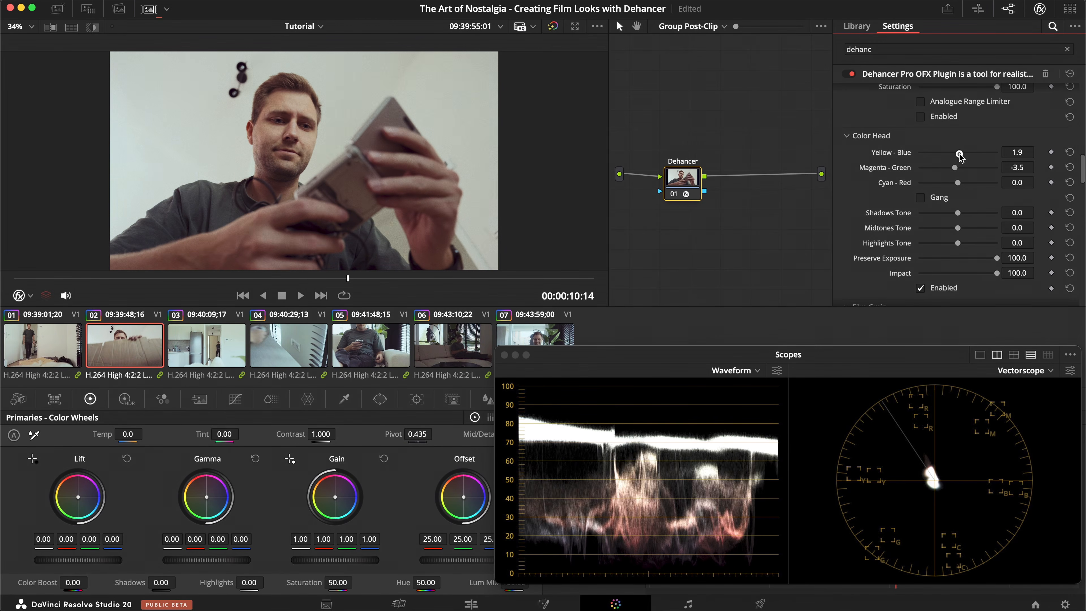
left_click_drag(960, 154, 958, 155)
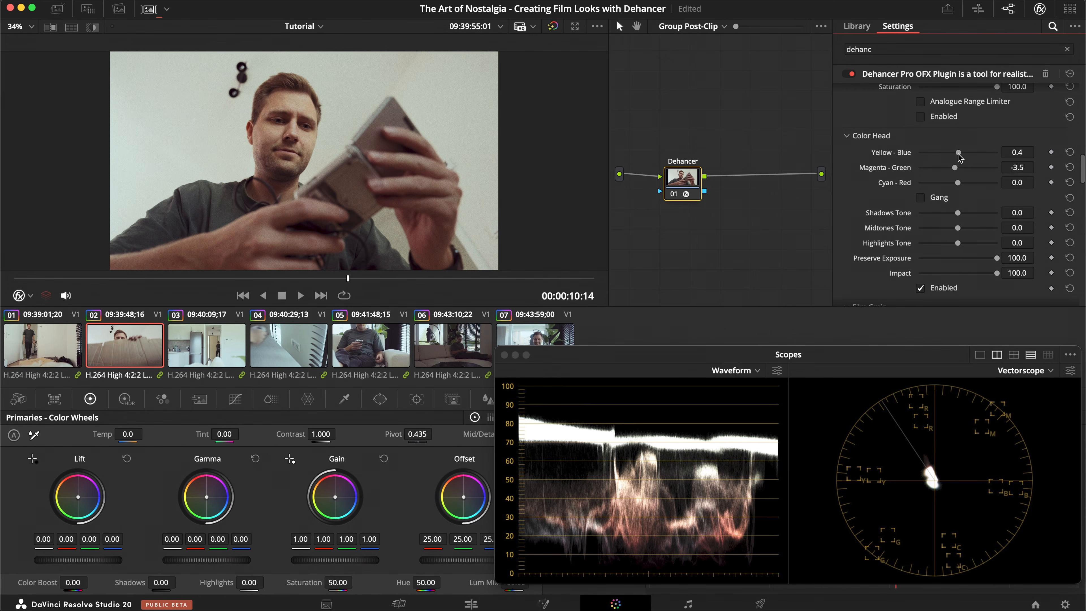
left_click_drag(958, 153, 955, 170)
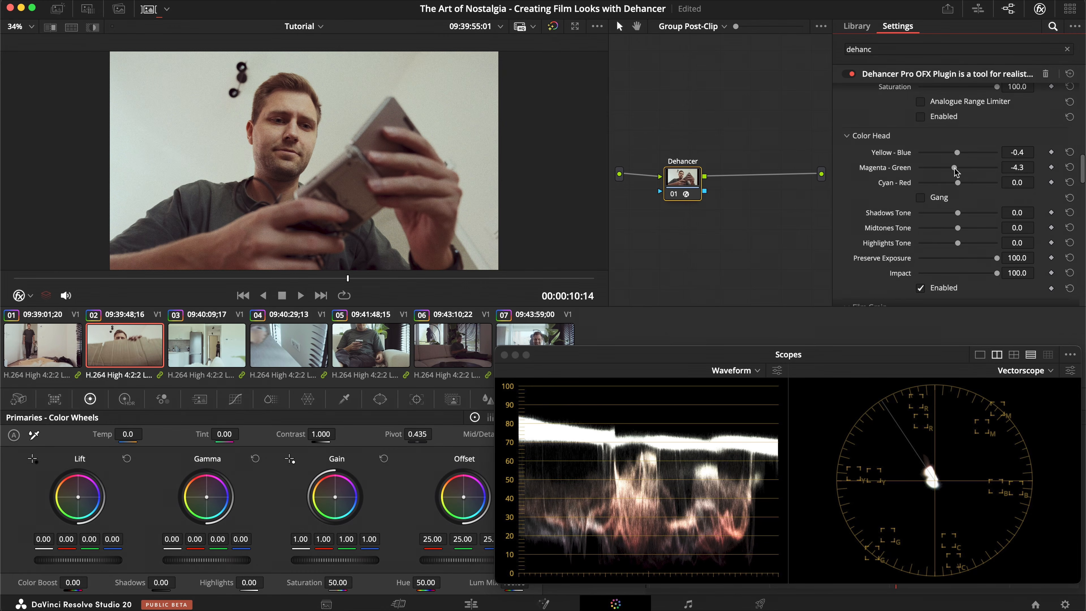
Compare the image with Color Head off and on, set Magenta - Green to -2.7, and disable Color Head.
left_click(936, 286)
left_click(936, 286)
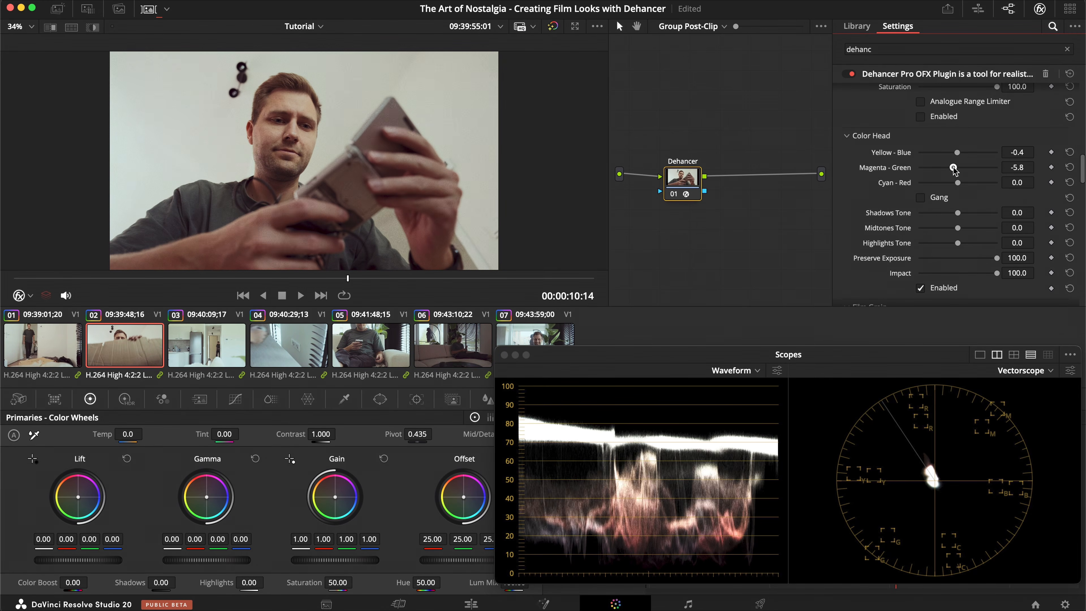
left_click_drag(955, 170, 957, 171)
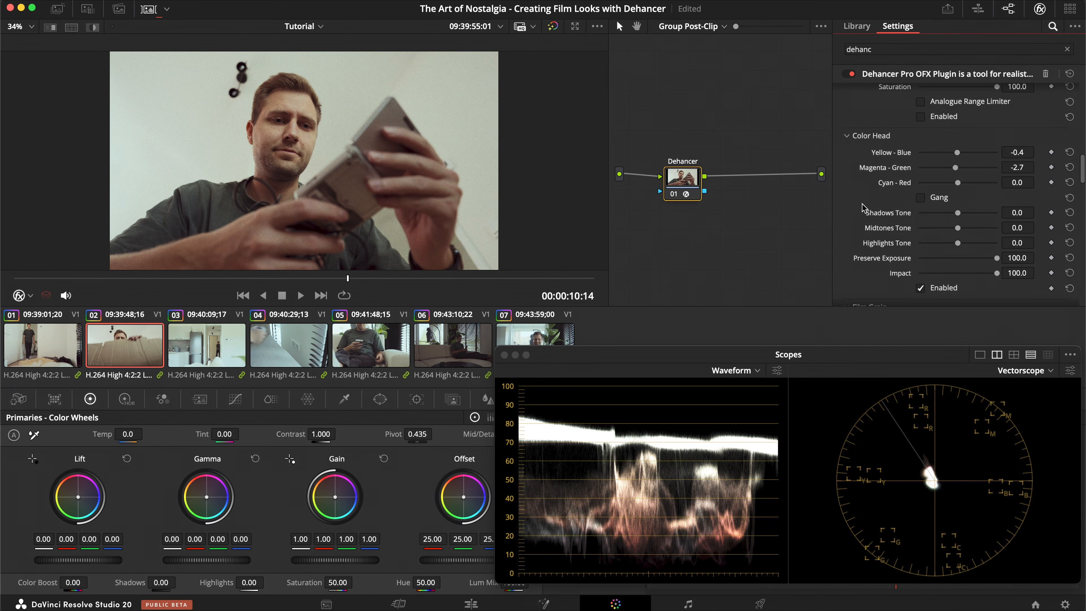
left_click(920, 287)
Set the Film Grain profile to Custom with Size 4.64 and Amount 8.5, and compare the enlarged image with grain off and on.
scroll(870, 253, "down", 5)
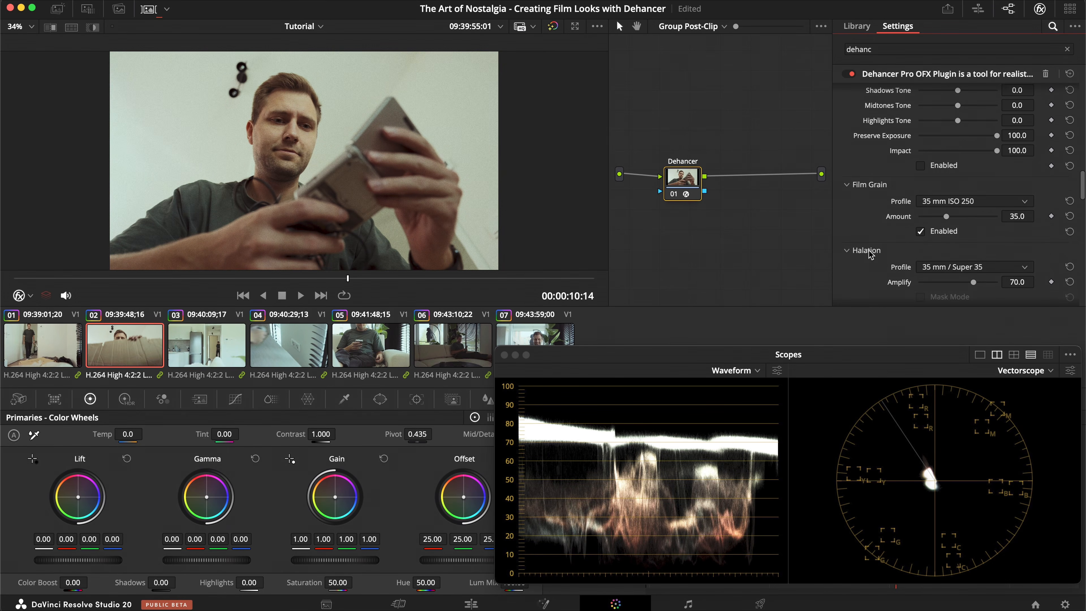
scroll(873, 206, "down", 2)
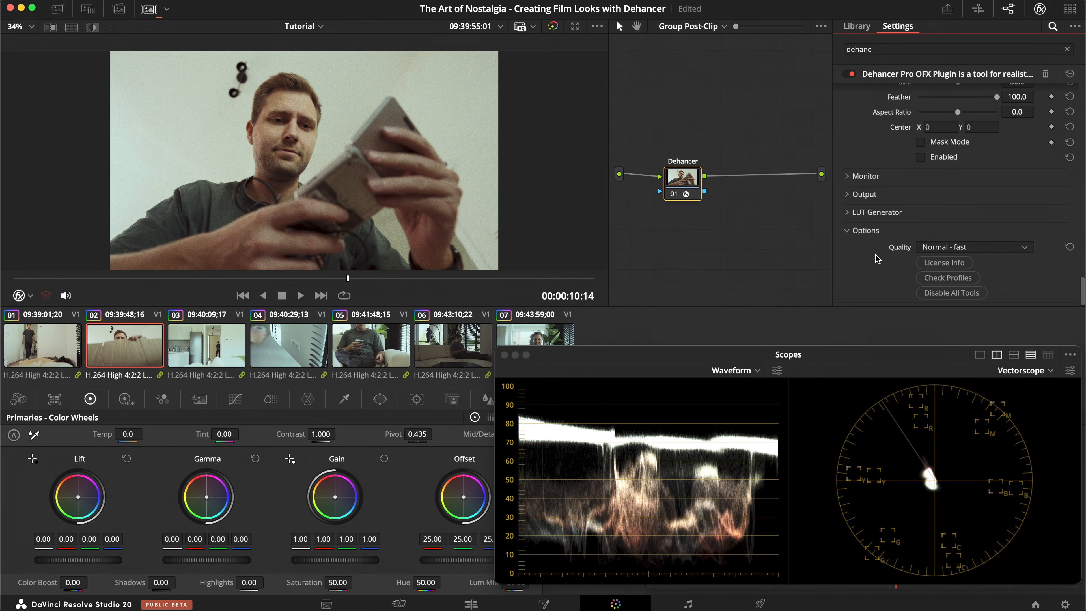
scroll(877, 259, "up", 10)
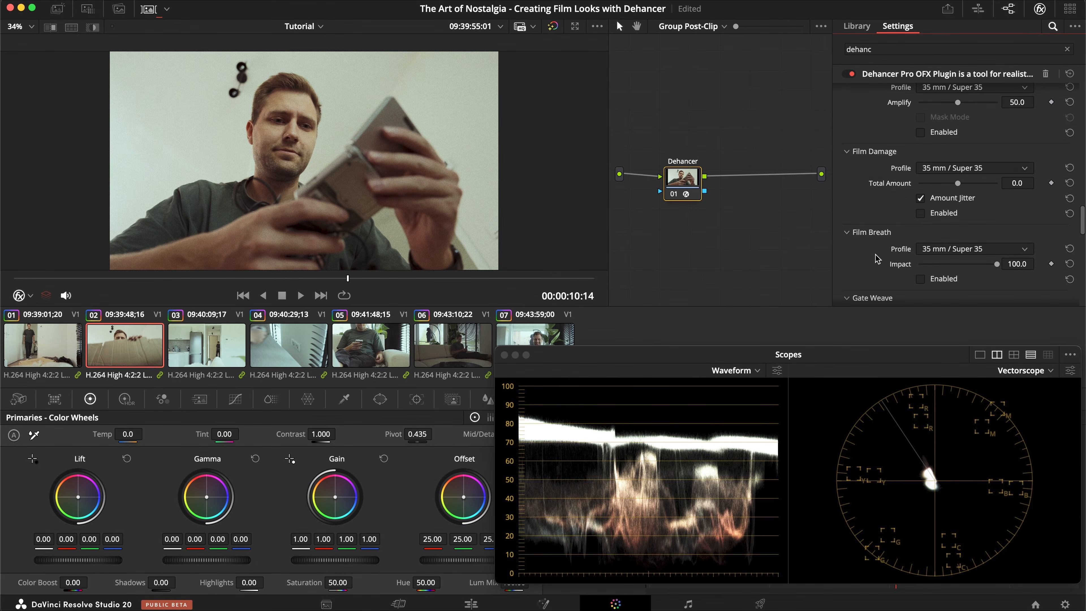
scroll(867, 208, "up", 5)
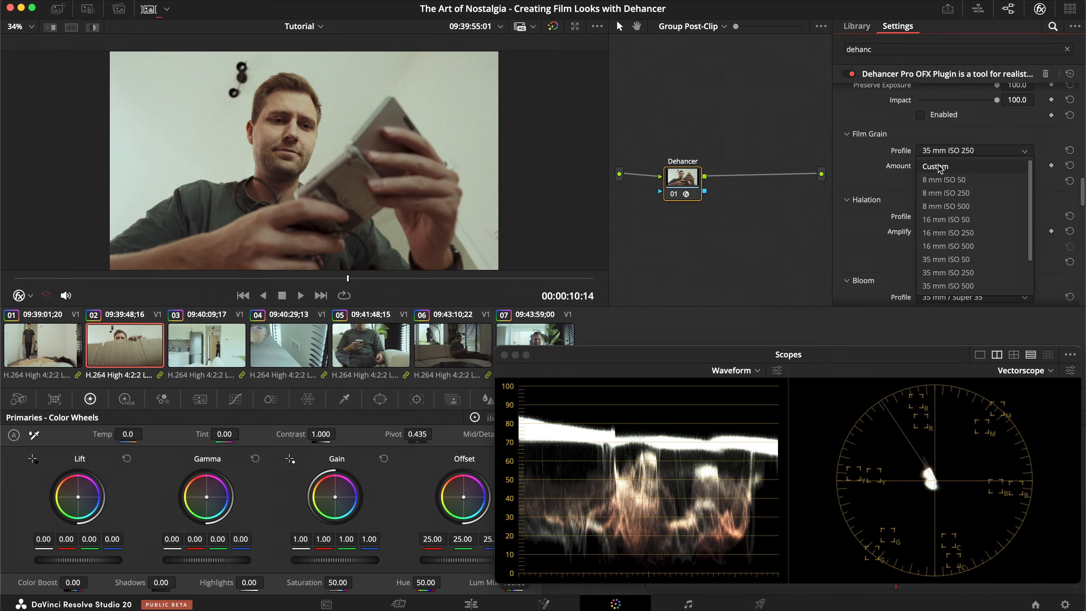
left_click(937, 165)
scroll(338, 141, "up", 5)
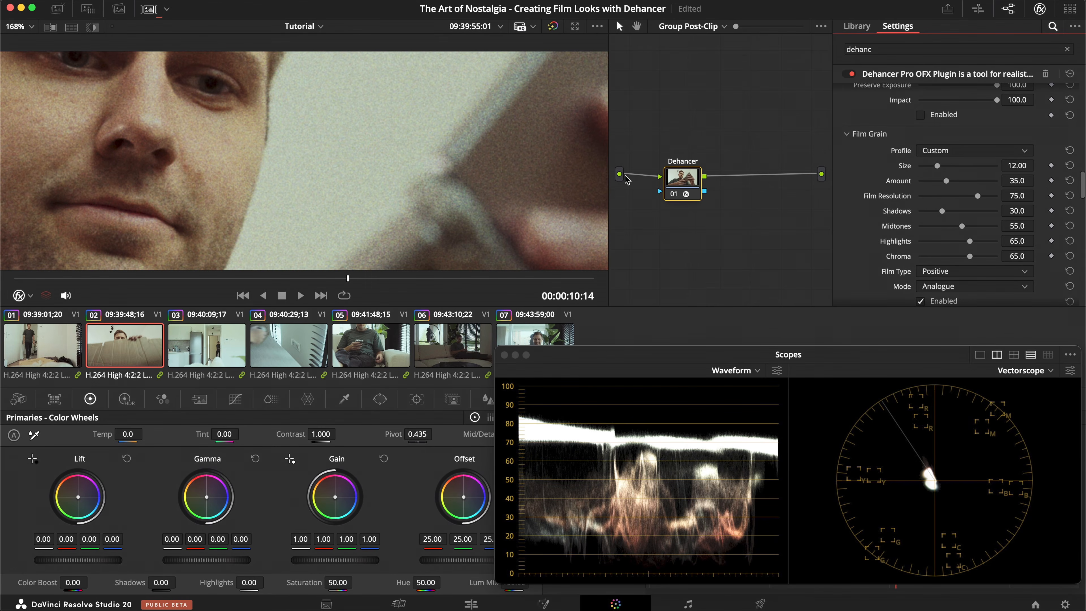
mouse_move(937, 166)
left_mouse_down()
mouse_move(925, 167)
mouse_move(927, 182)
left_mouse_up()
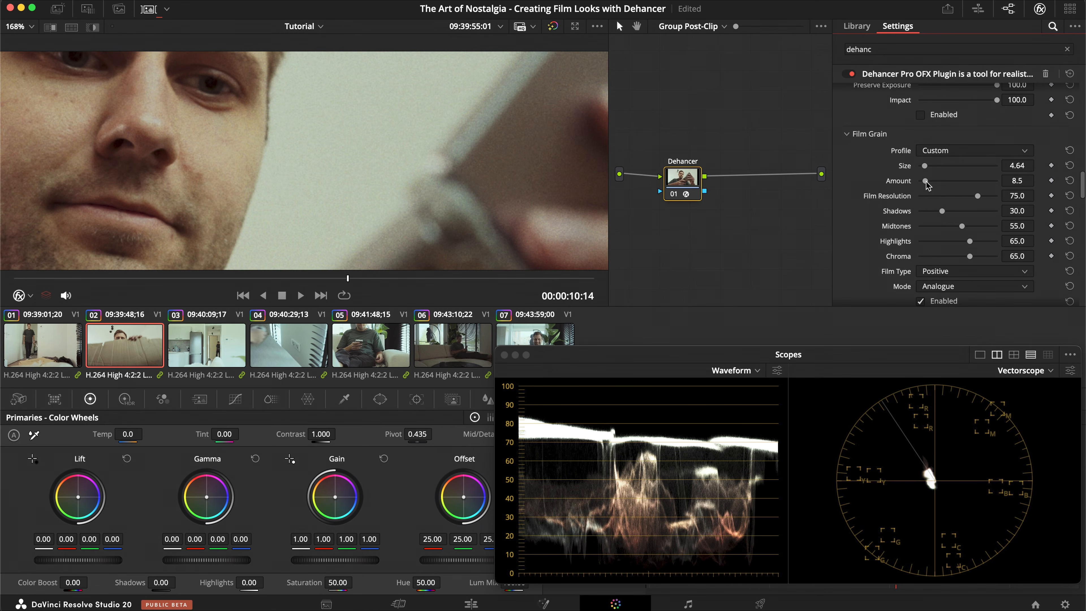
left_click(920, 301)
left_click(920, 302)
Enable Halation in Dehancer and toggle it off and on to compare its effect on the full frame.
scroll(862, 258, "down", 2)
scroll(861, 260, "down", 3)
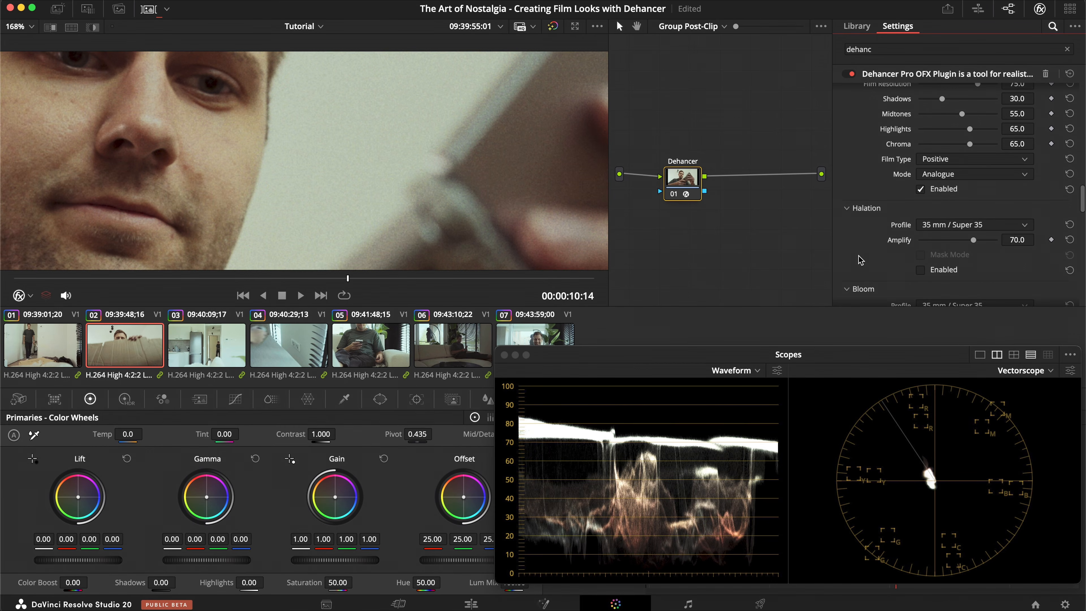
scroll(861, 259, "down", 3)
scroll(419, 235, "down", 5)
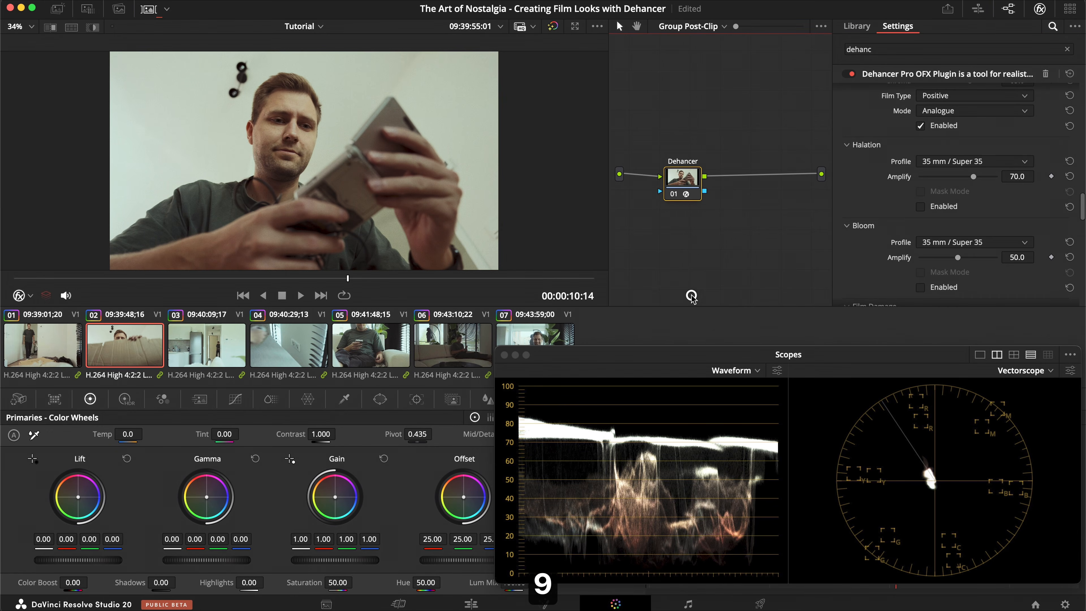
left_click(921, 207)
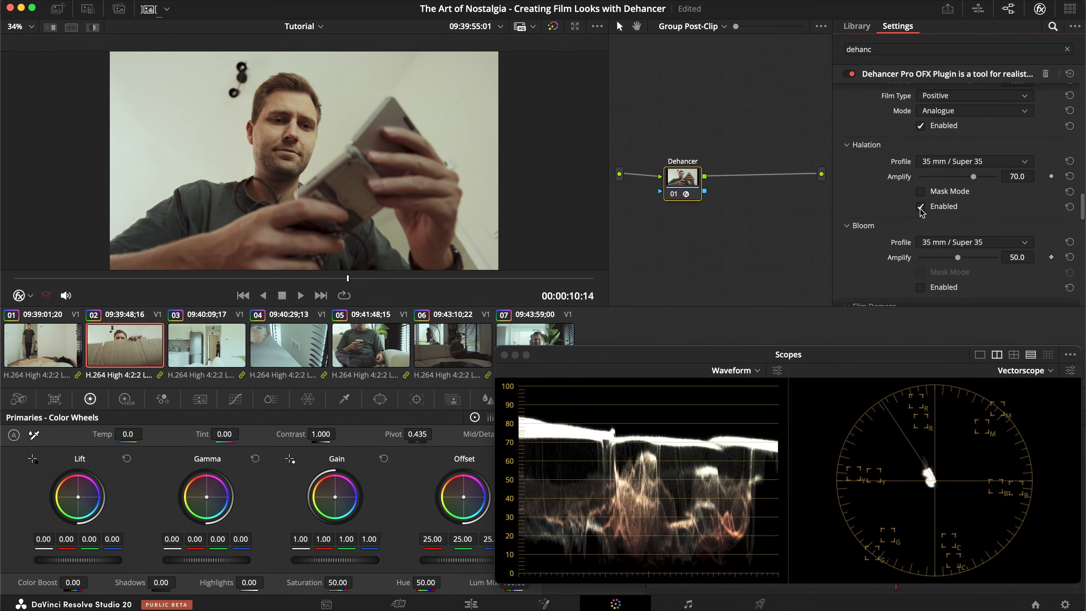
left_click(920, 207)
left_click(921, 209)
Examine the available Halation profiles and keep 35 mm / Super 35.
left_click(943, 162)
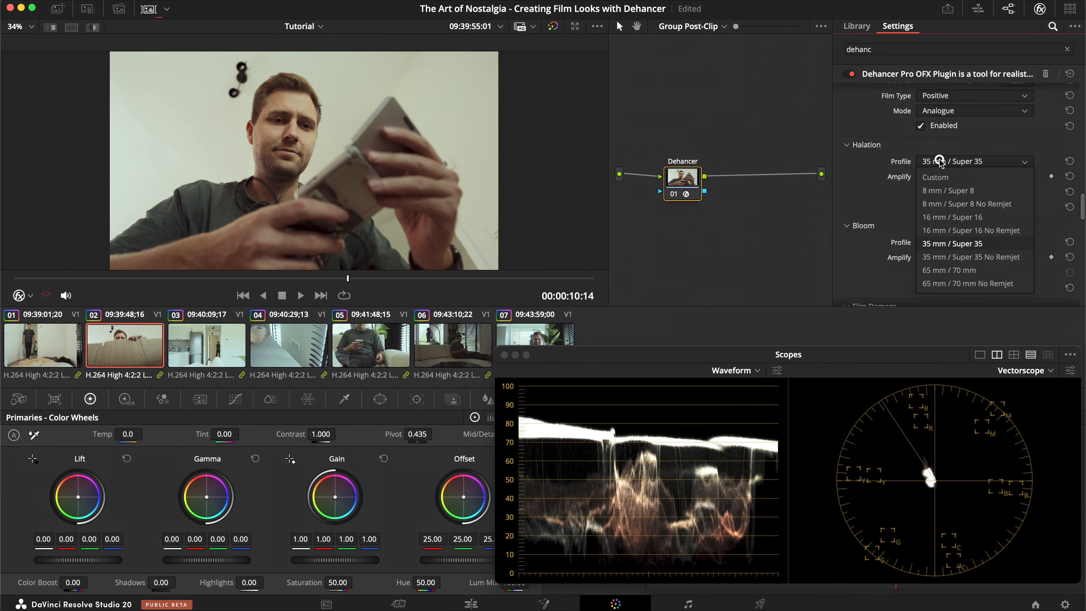
left_click(943, 163)
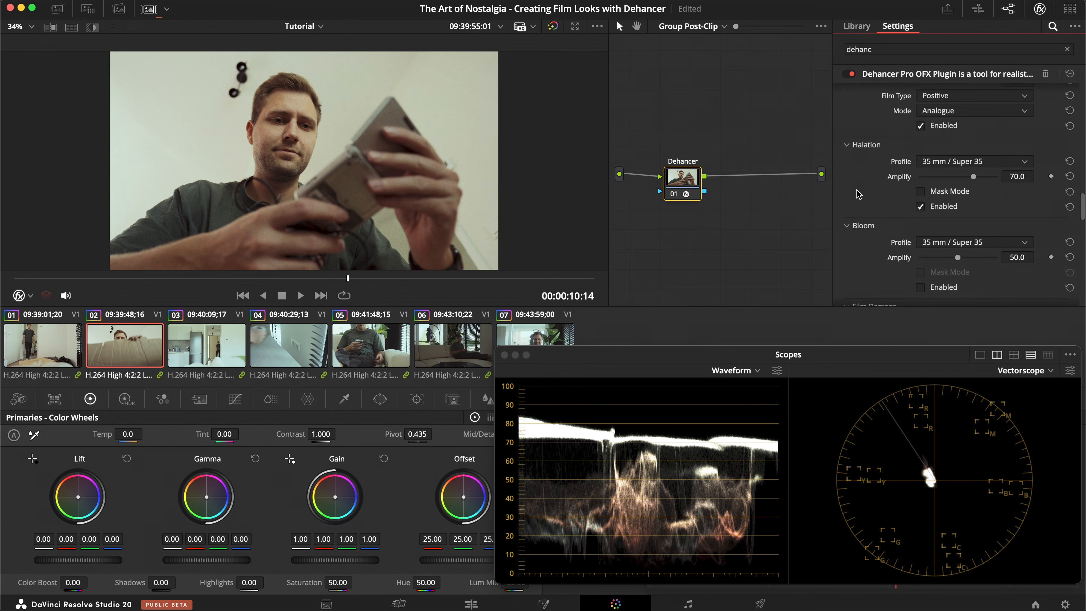
left_click(932, 164)
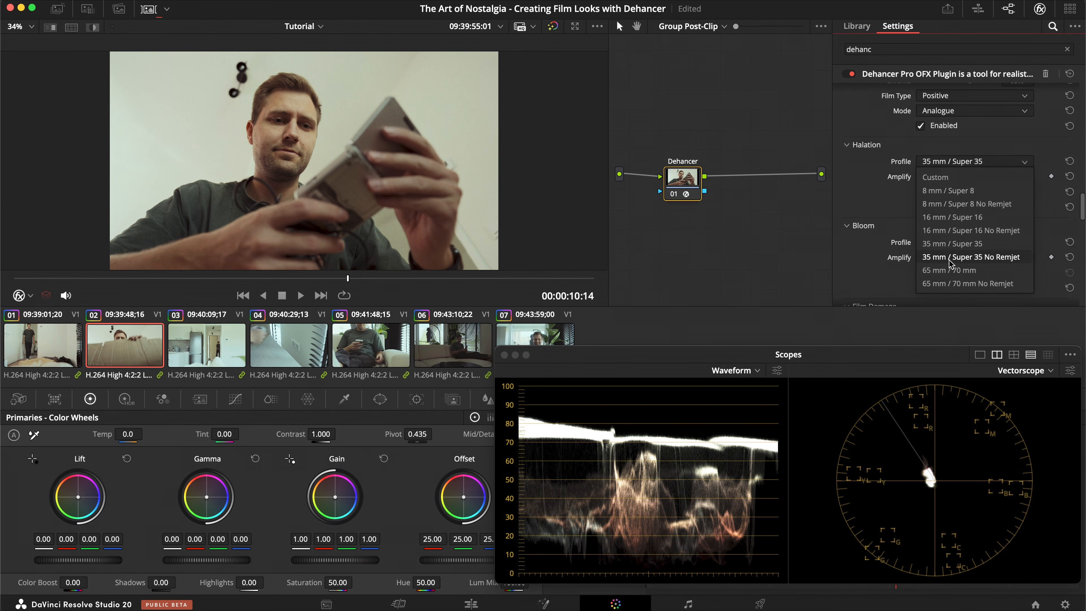
left_click(925, 241)
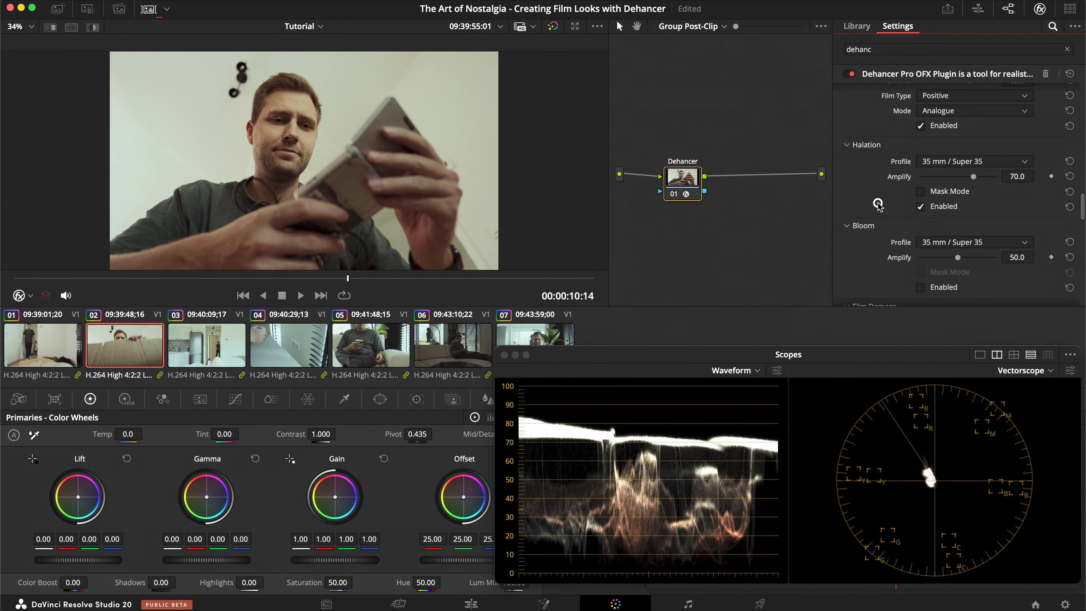
Enable Dehancer's Bloom and Film Damage effects.
scroll(879, 207, "down", 3)
left_click(921, 230)
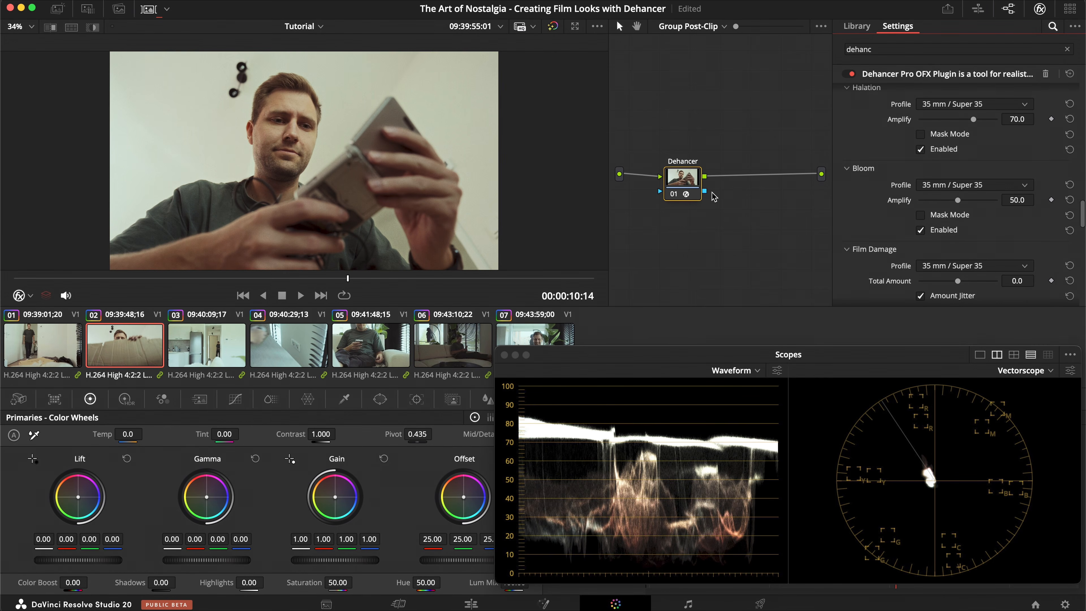
scroll(881, 222, "down", 2)
left_click(921, 265)
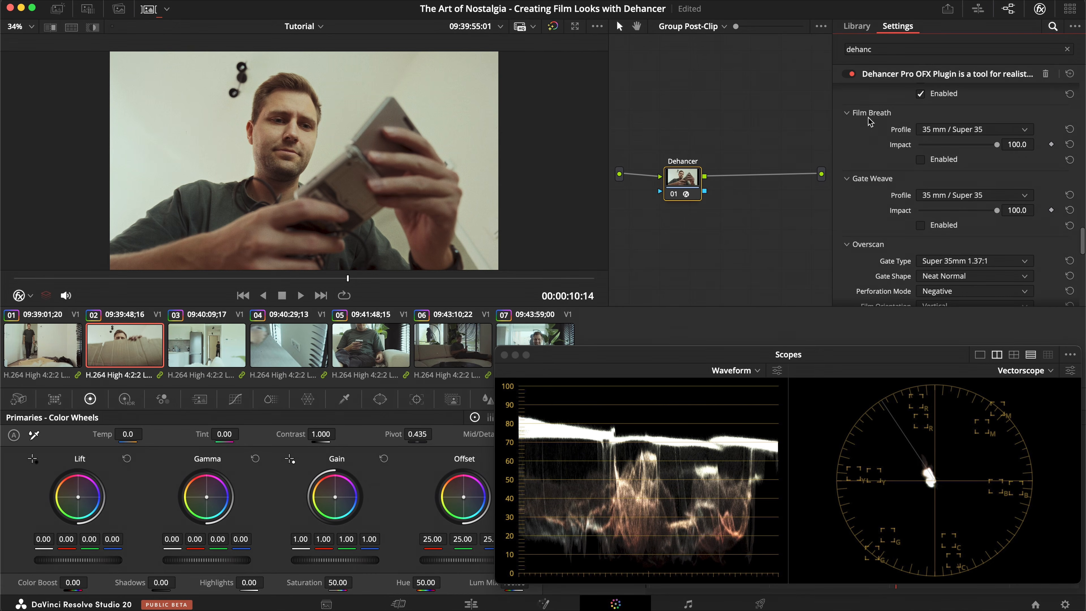
Try Dehancer's Overscan effect with the Super 35mm 1.37:1 gate and switch it off again.
scroll(872, 185, "down", 4)
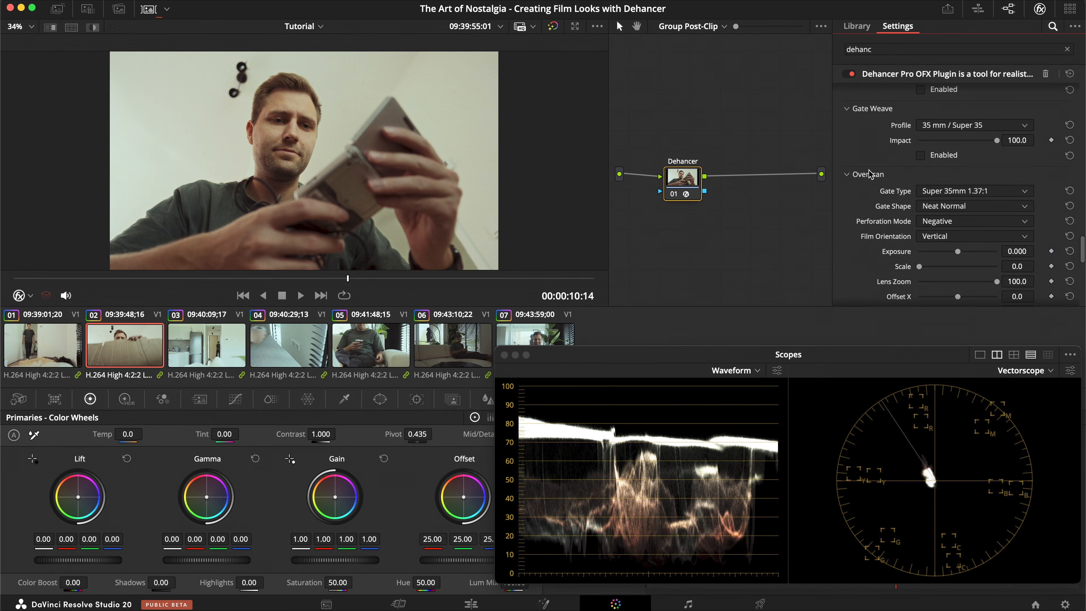
scroll(888, 268, "down", 5)
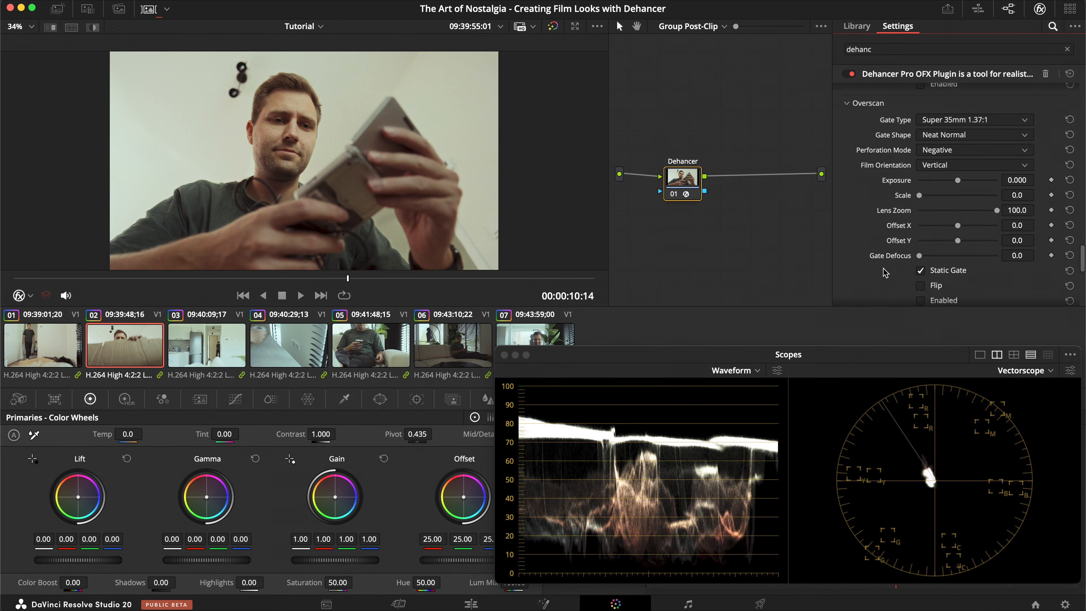
left_click(928, 294)
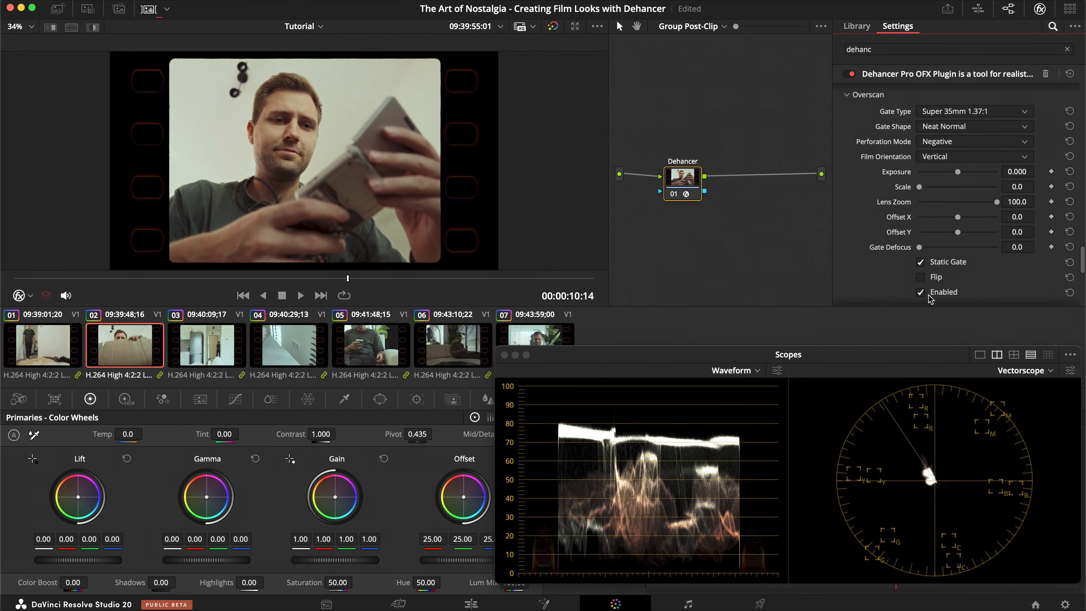
left_click(929, 295)
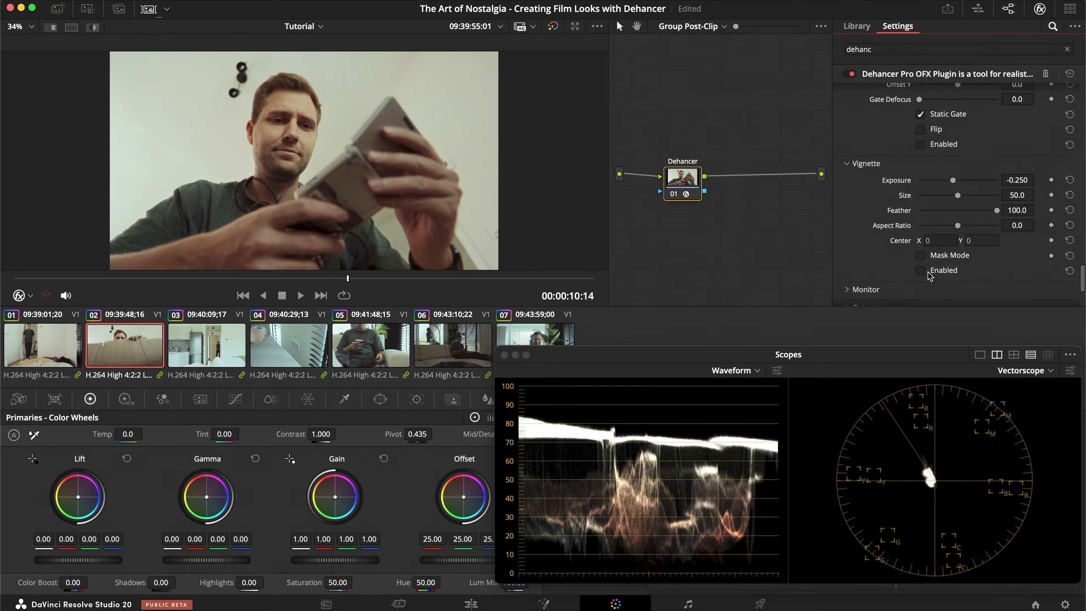
Enable Dehancer's Vignette with Exposure -0.326 and Size 87.6, and toggle it off and on to compare.
left_click(920, 270)
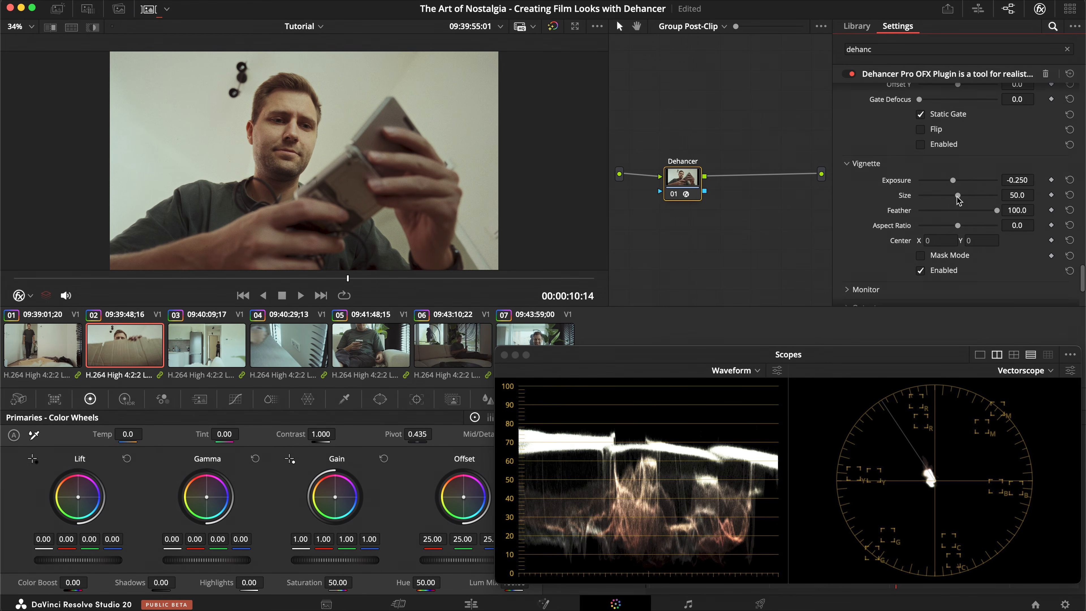
mouse_move(956, 196)
left_mouse_down()
mouse_move(987, 197)
mouse_move(952, 183)
left_mouse_up()
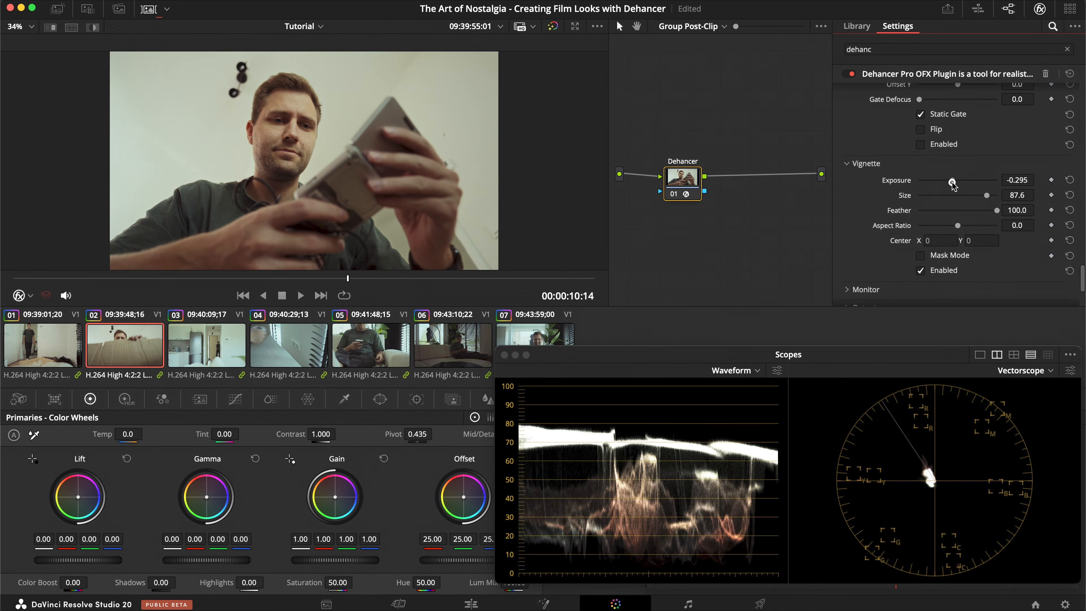
left_click_drag(996, 210, 1001, 211)
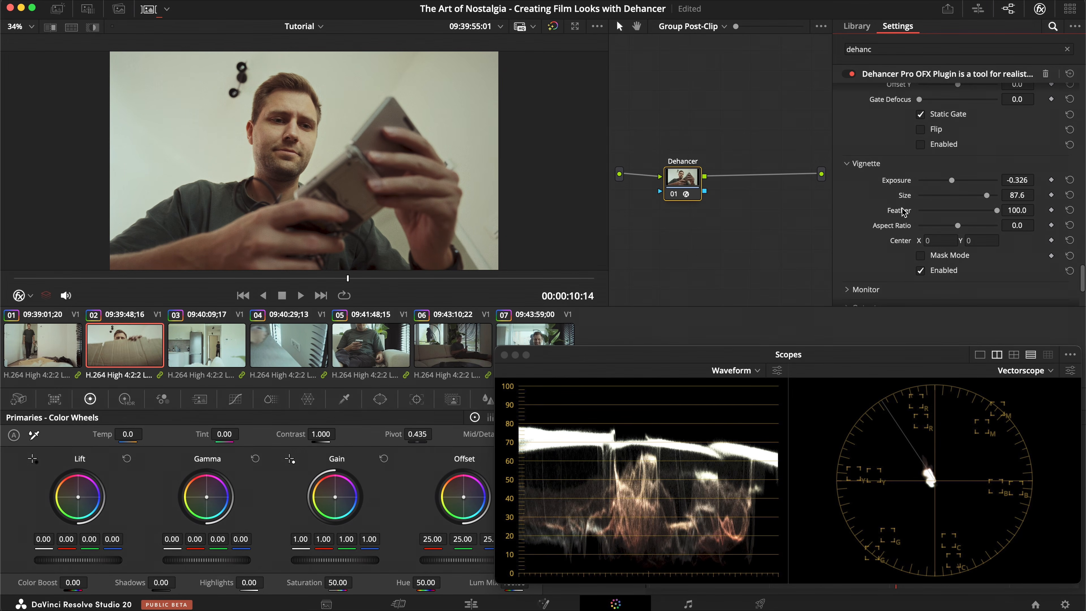
left_click(921, 272)
left_click(921, 271)
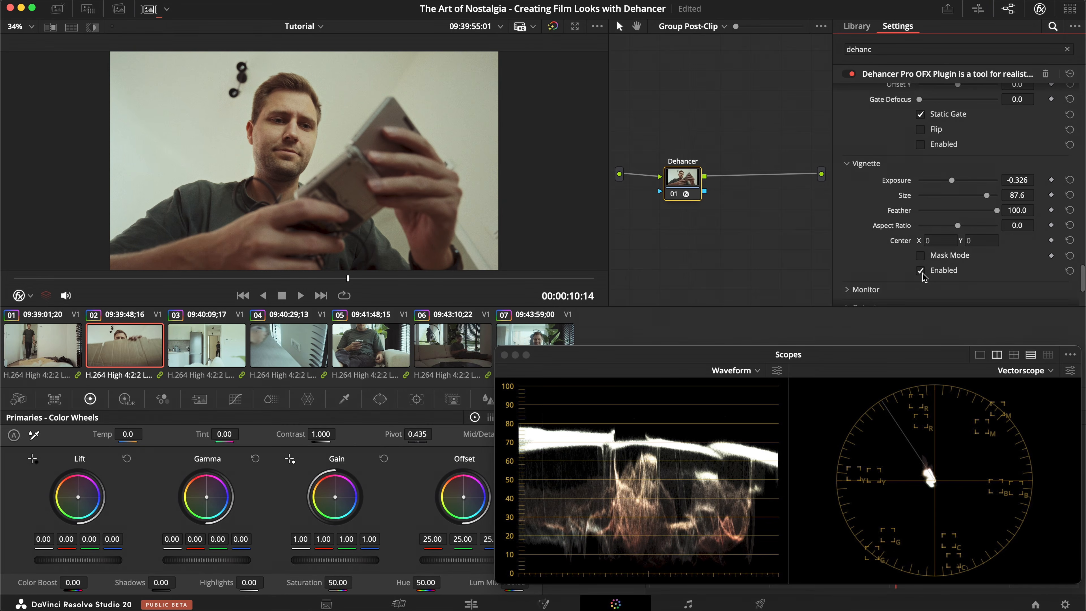
Preview Dehancer's False Color IRE, 16 zones monitoring and switch it off again.
scroll(870, 261, "down", 3)
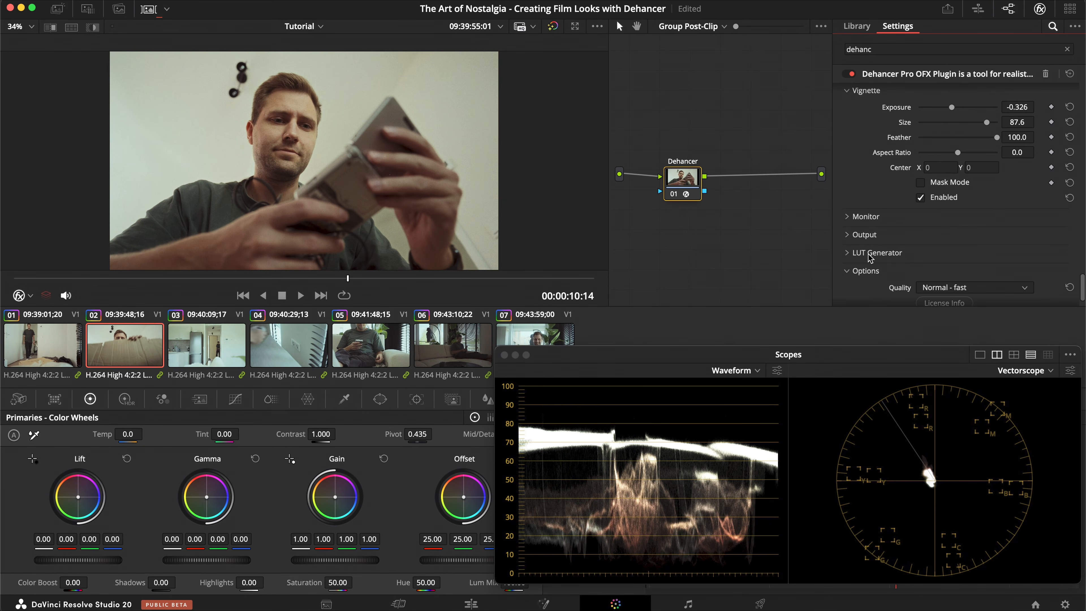
scroll(860, 218, "down", 2)
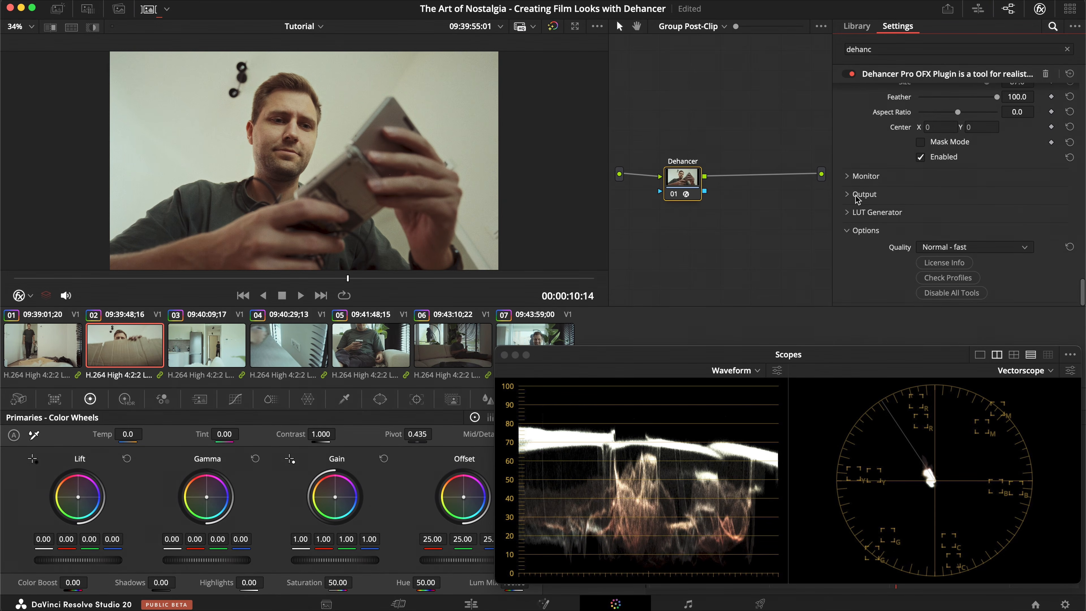
left_click(856, 178)
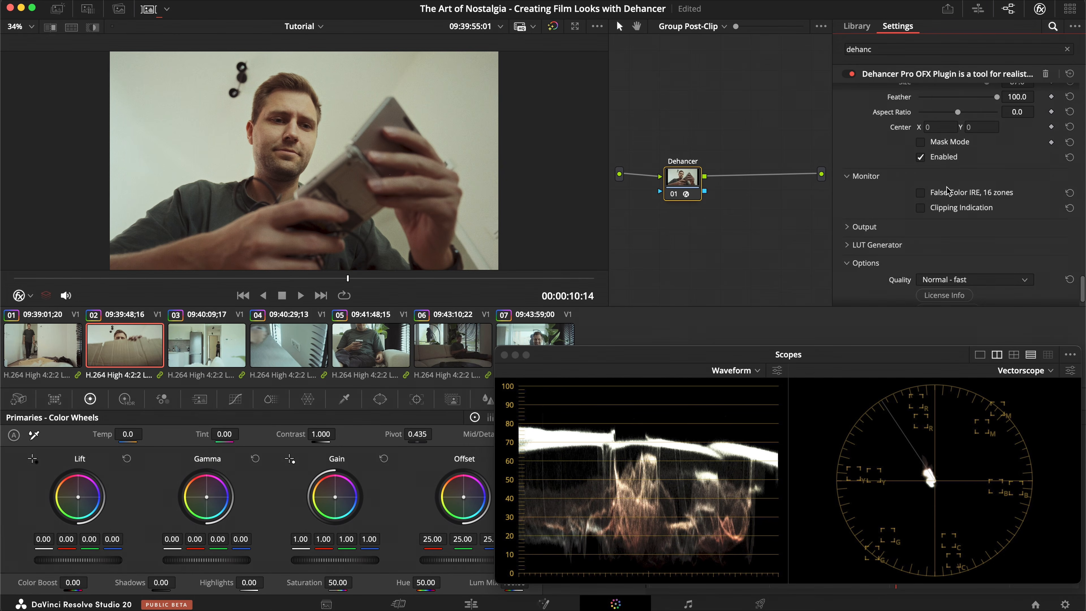
left_click(930, 193)
left_click(930, 194)
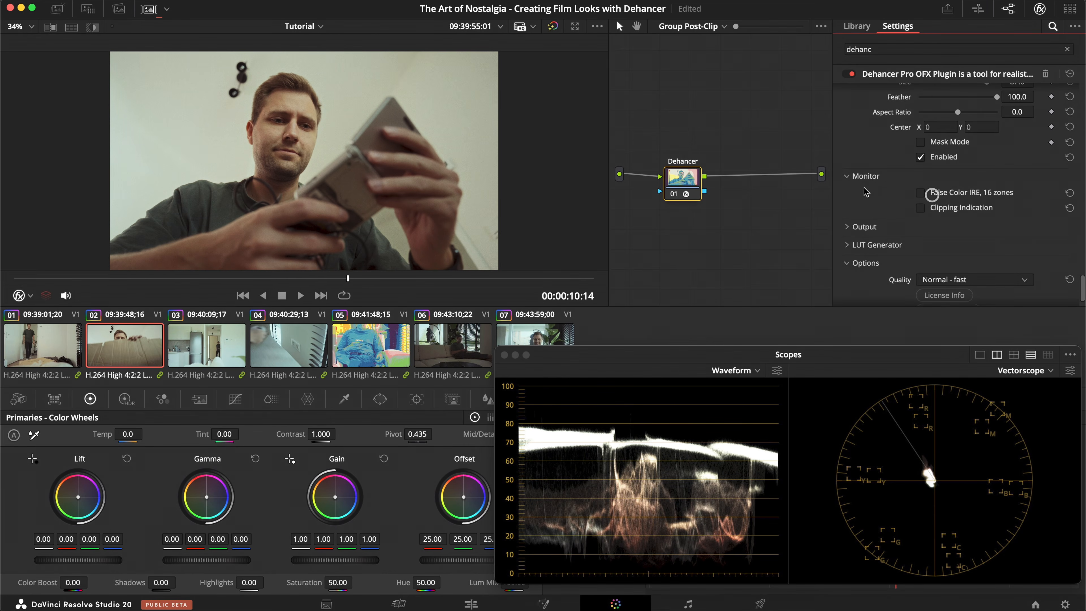
left_click(846, 177)
Try a Total Impact of 47.3 in Dehancer's output, reset it to 100, and check the Quality options.
left_click(847, 197)
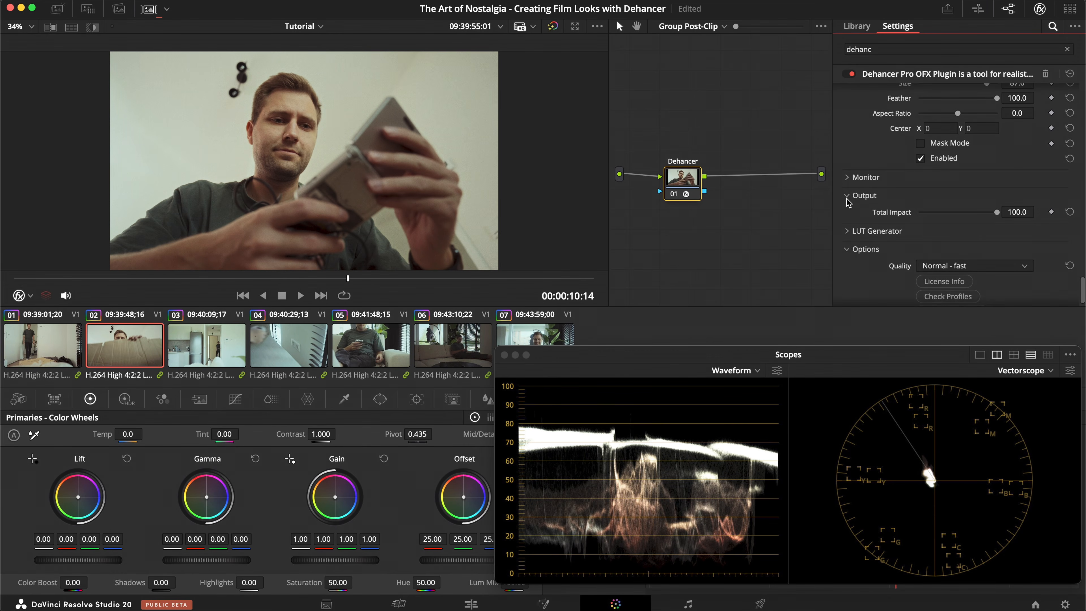
left_click_drag(998, 214, 958, 215)
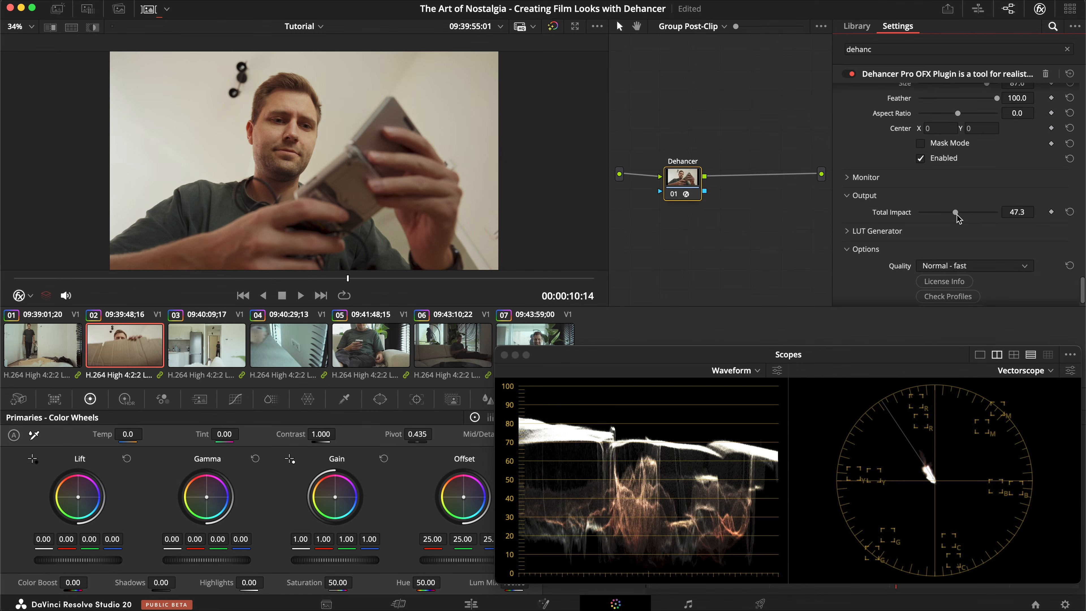
double_click(957, 215)
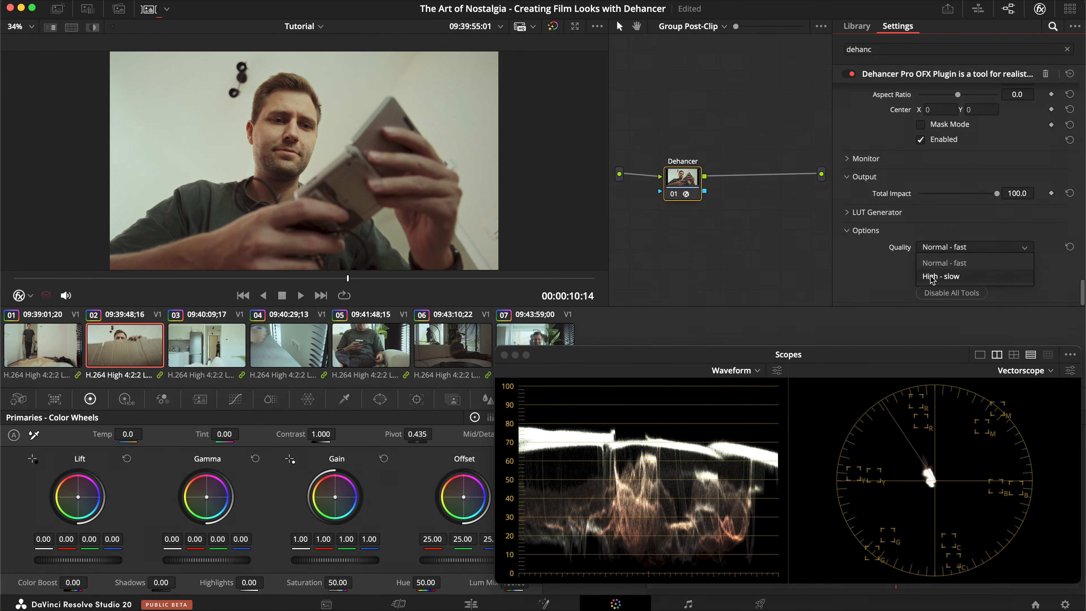
left_click(873, 268)
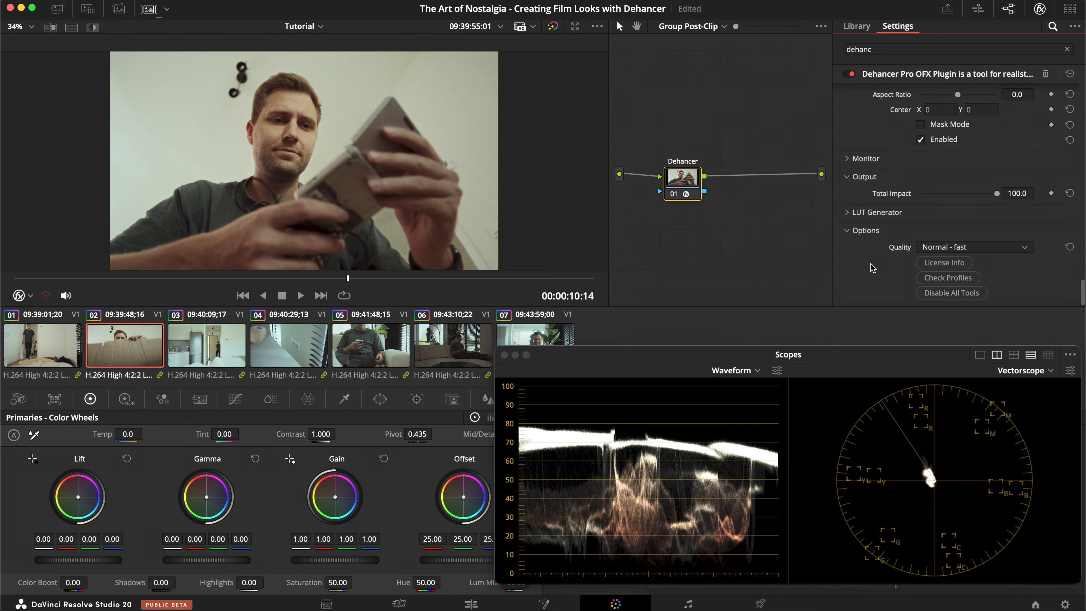
Play clip 02 from its start to check how smoothly the graded footage runs.
left_click(16, 279)
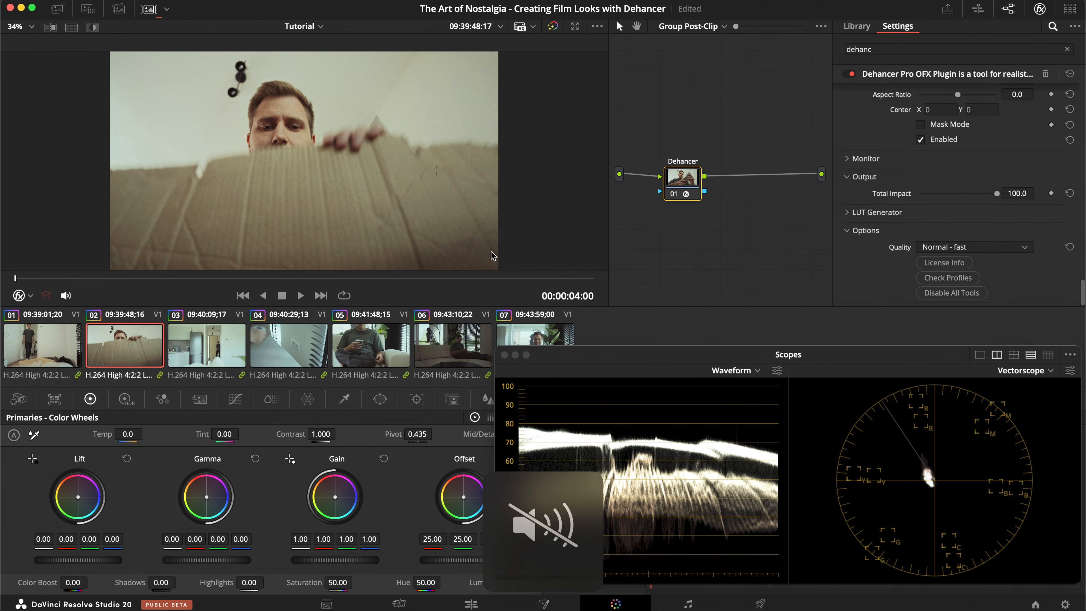
key("space")
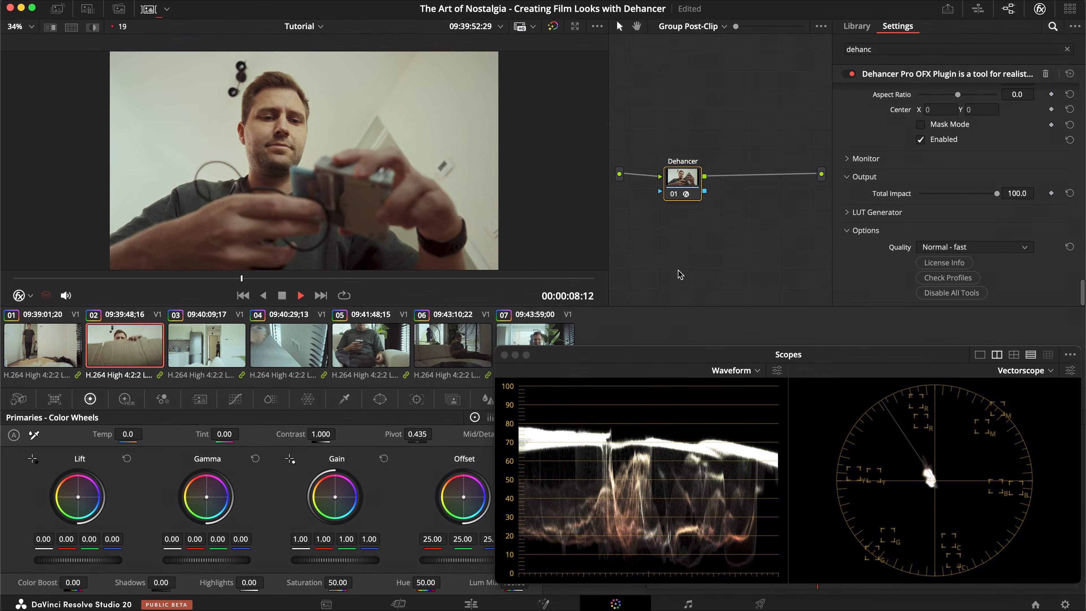
key("space")
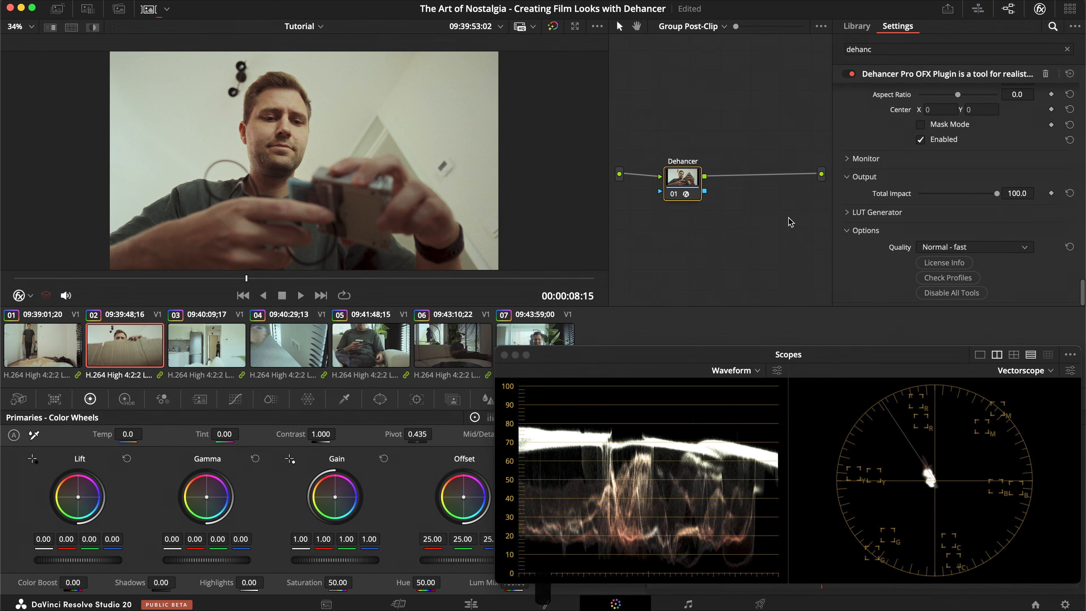
Set the Render Cache to Smart and check the caching progress on the Edit page's timeline.
left_click(324, 1)
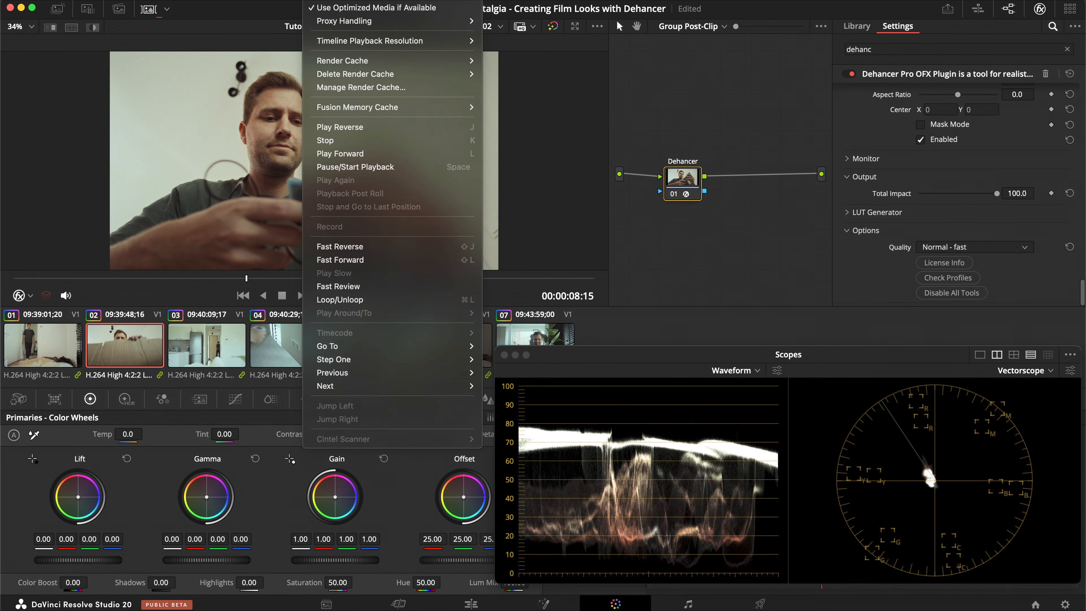
mouse_move(448, 60)
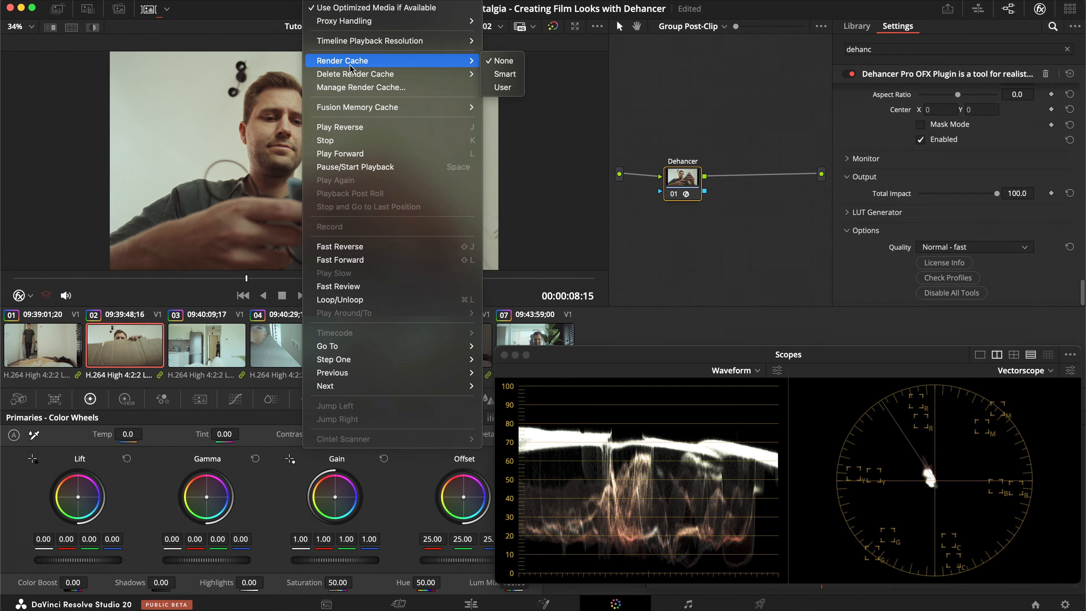
left_click(512, 75)
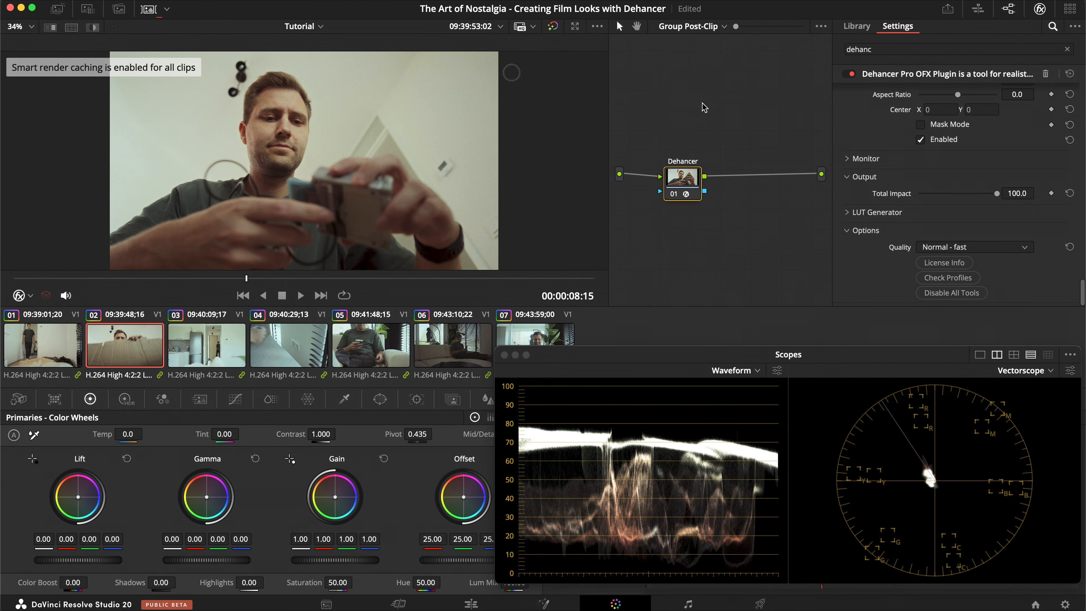
left_click(457, 603)
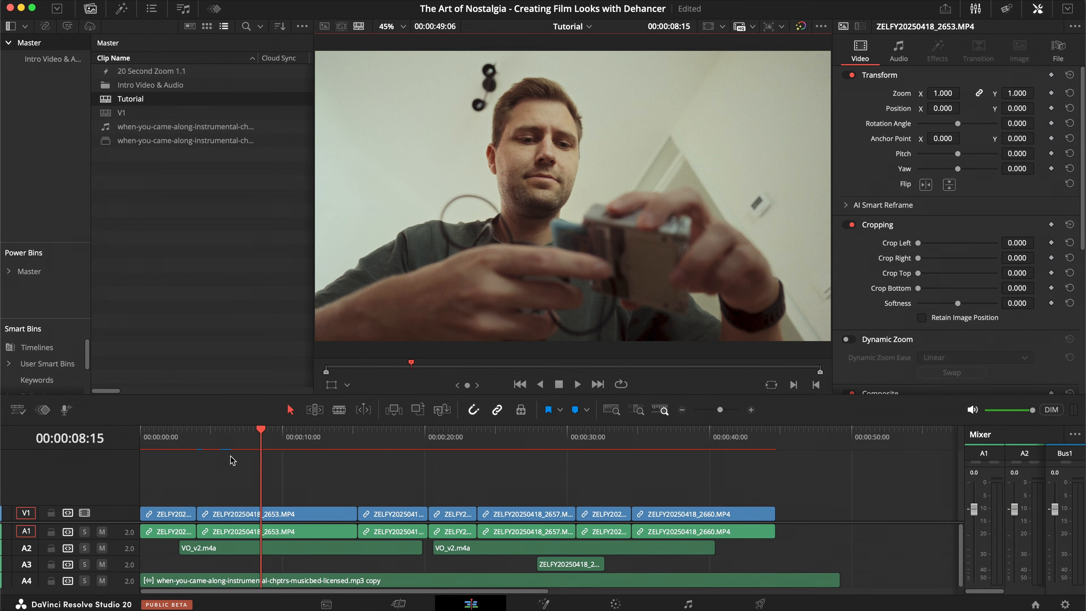
Set the Render Cache to None and return to the Color page.
left_click(352, 2)
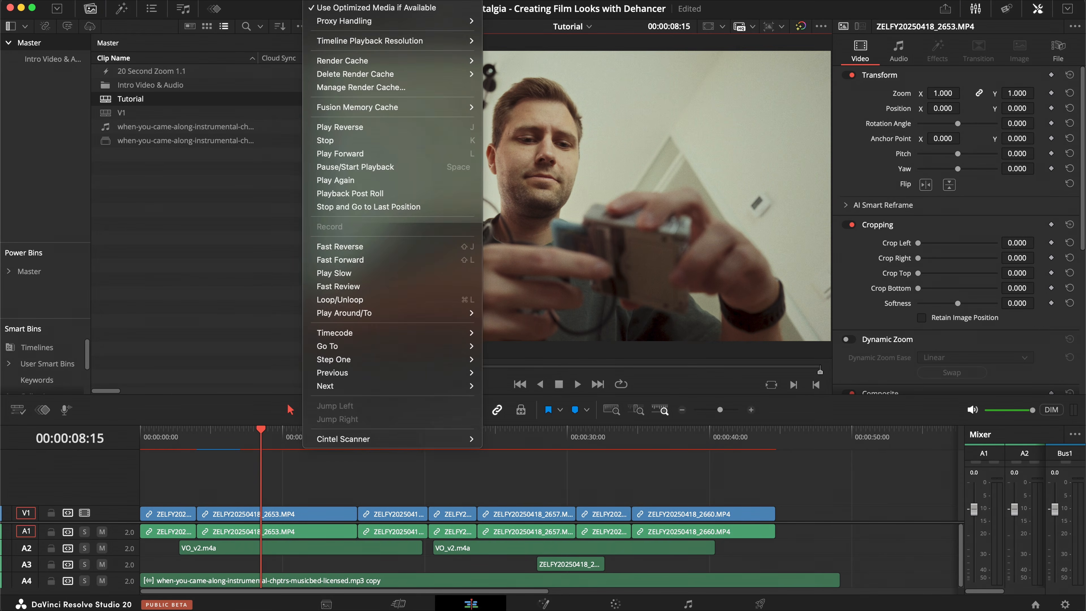
mouse_move(355, 62)
left_click(499, 61)
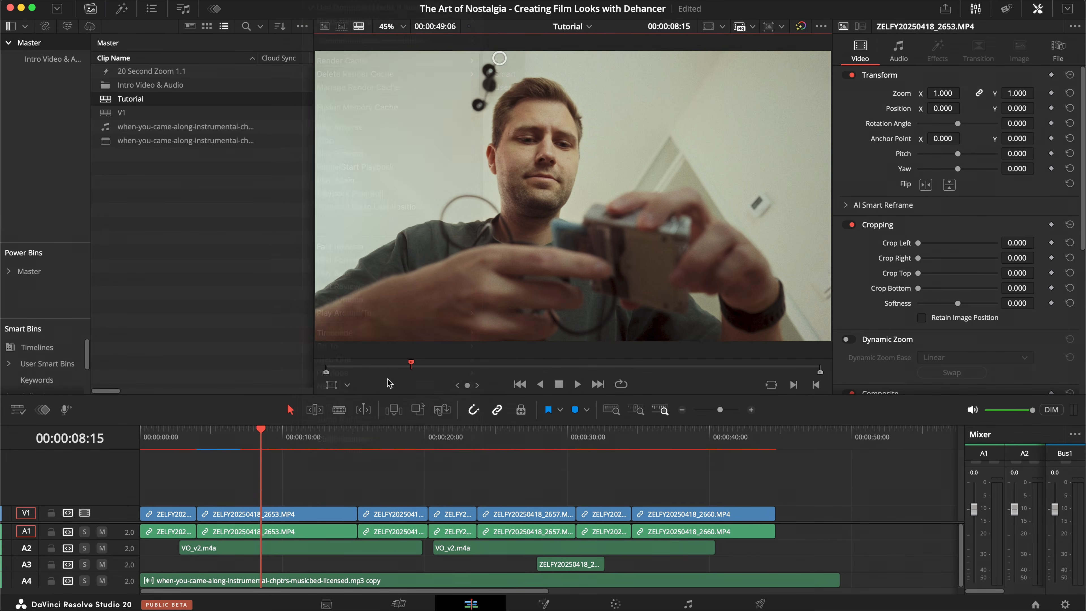
left_click(316, 479)
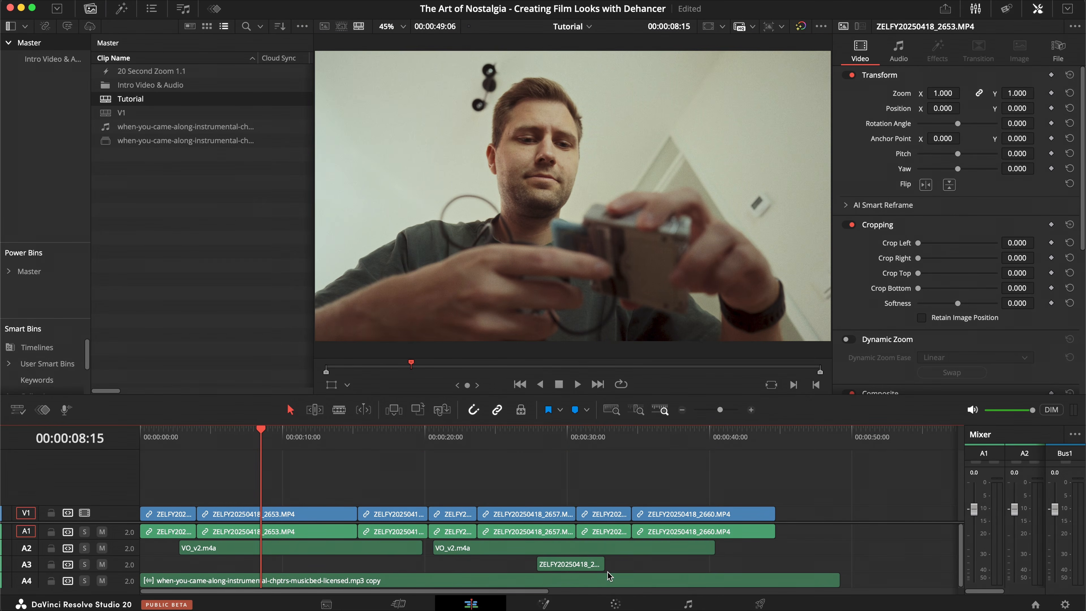
left_click(615, 604)
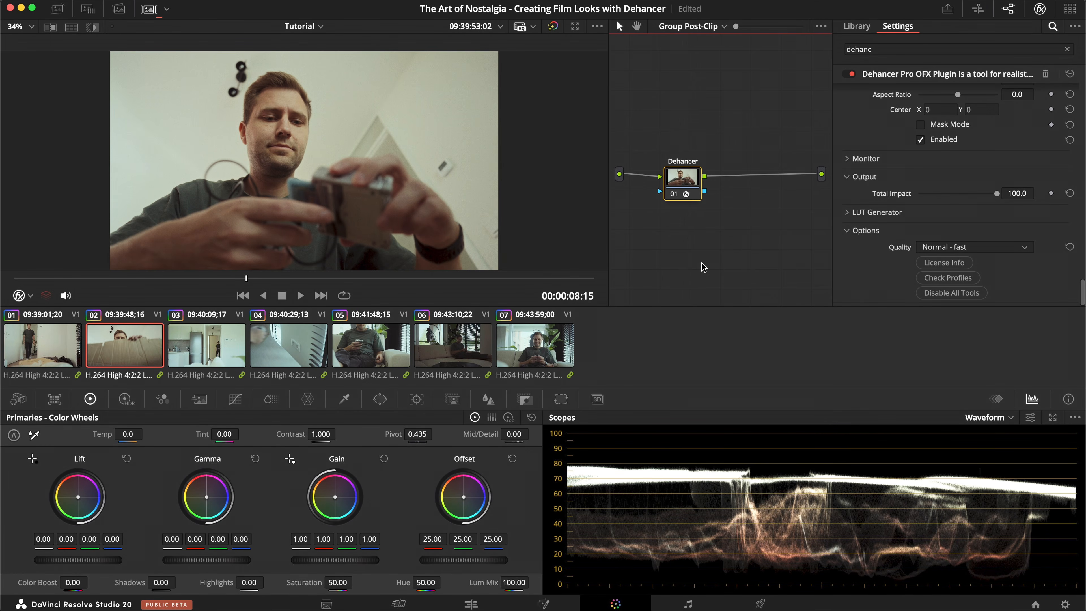
Save the project and go through the clips to review the film look, ending on clip 07.
left_click_drag(278, 282, 298, 280)
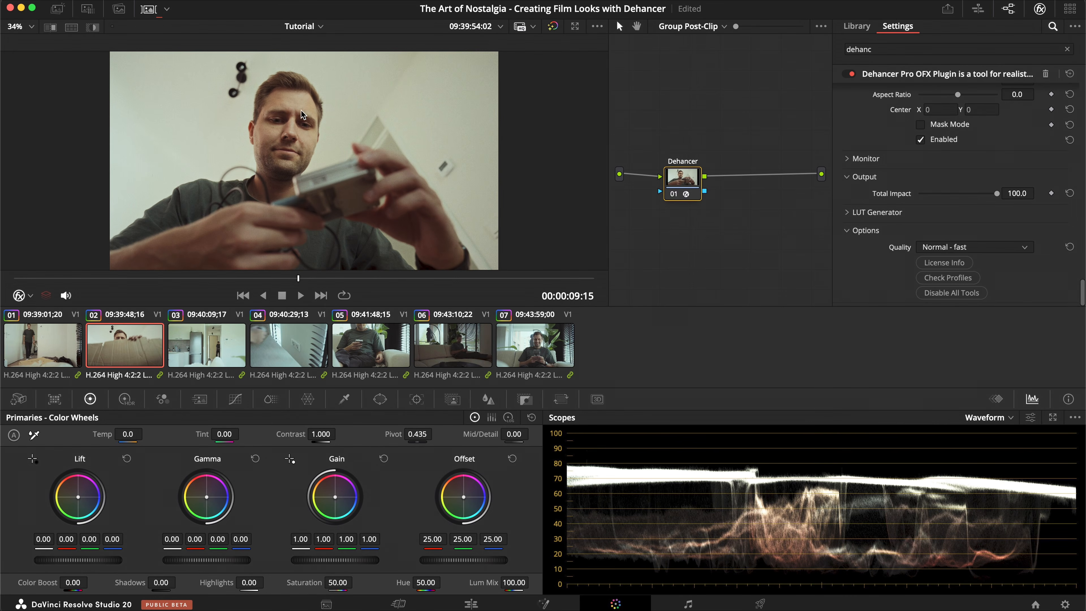
key("super+s")
left_click(49, 344)
left_click(283, 354)
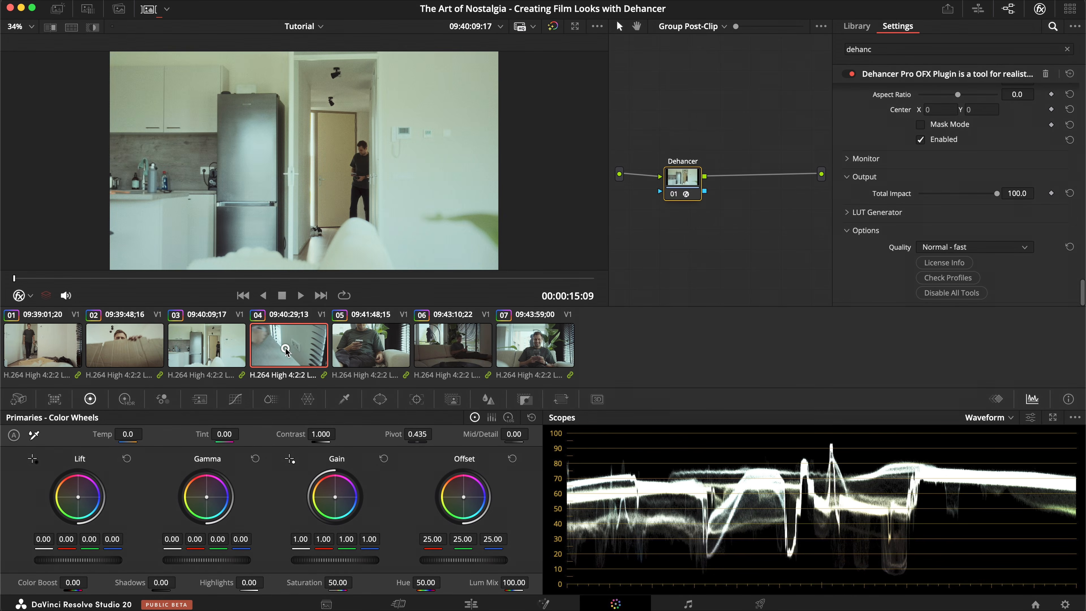
left_click(347, 355)
left_click(454, 348)
left_click(526, 351)
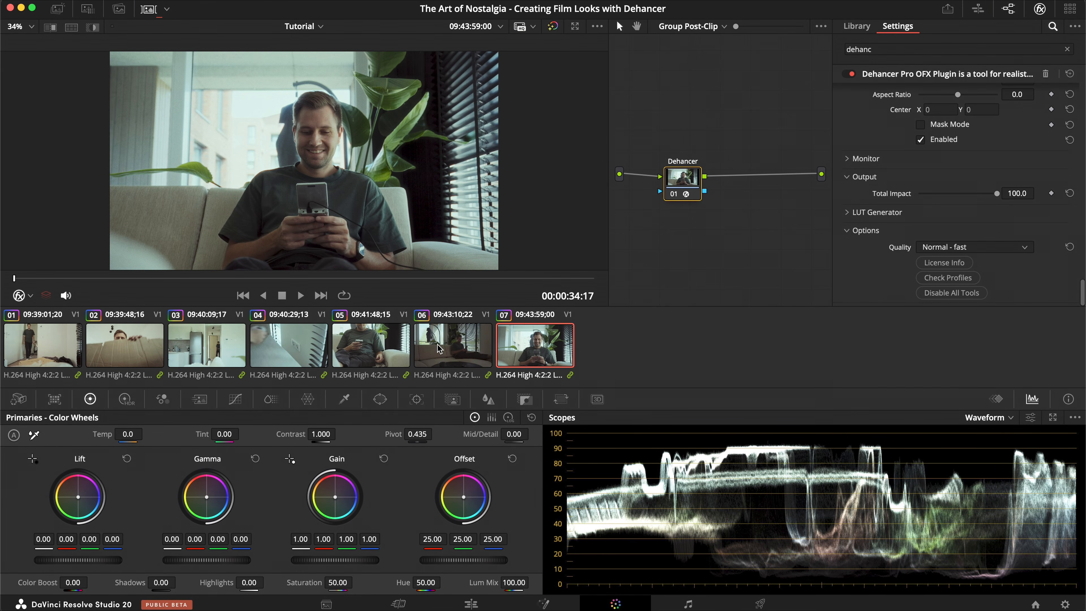
Compare clip 07 with the Dehancer node disabled and enabled, and hide the effects library.
key("super+d")
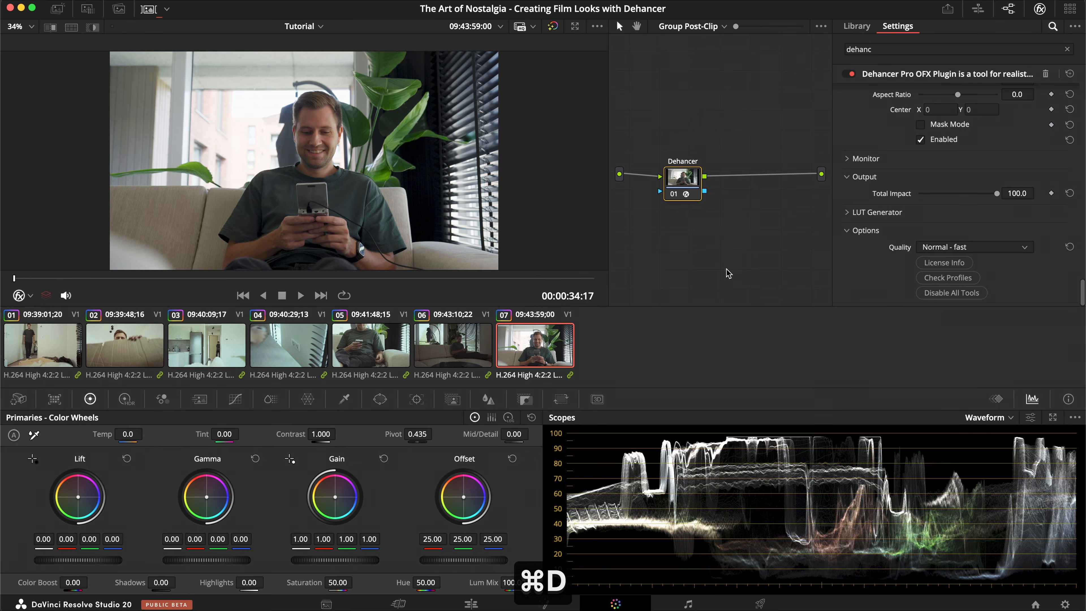
key("super+d")
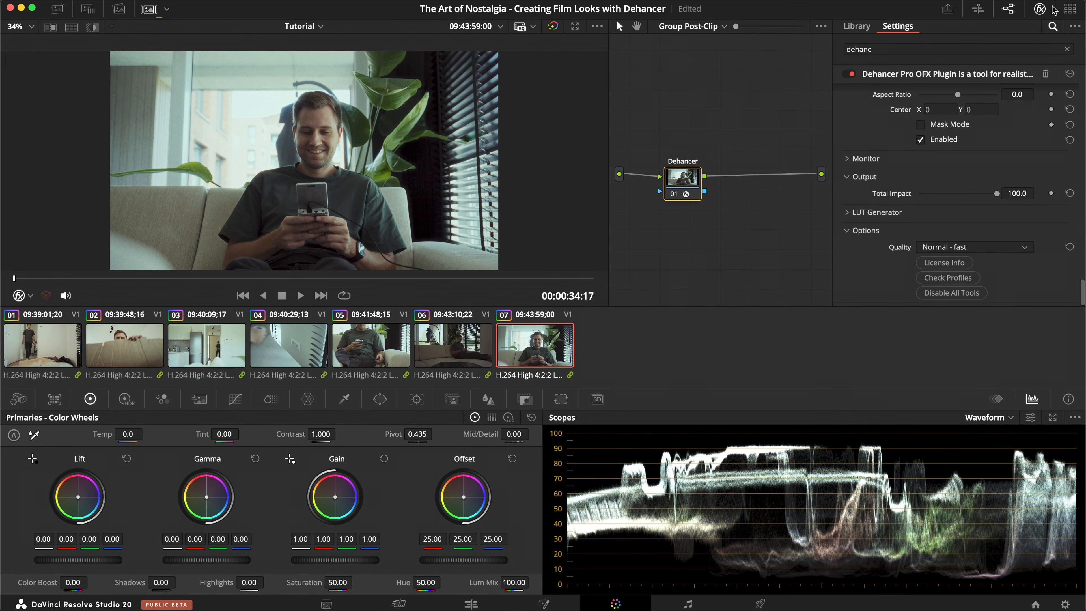
left_click(1040, 9)
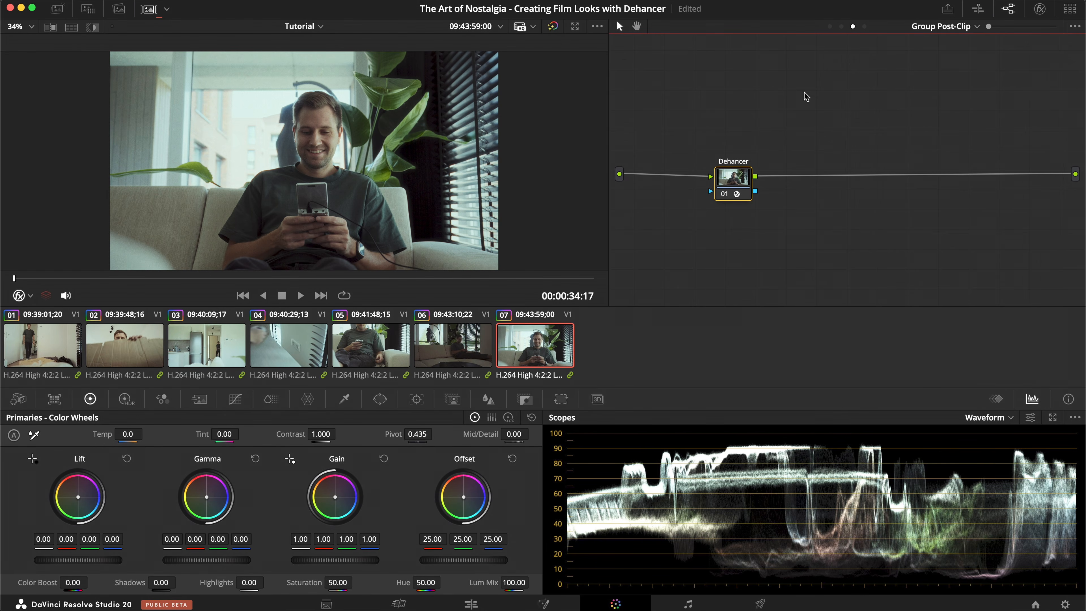
Go to a frame of clip 02 with the raised device, show its clip-level node tree, and open the floating scopes.
left_click(159, 335)
left_click(242, 277)
left_click_drag(243, 277, 284, 278)
left_click(841, 26)
scroll(770, 163, "up", 3)
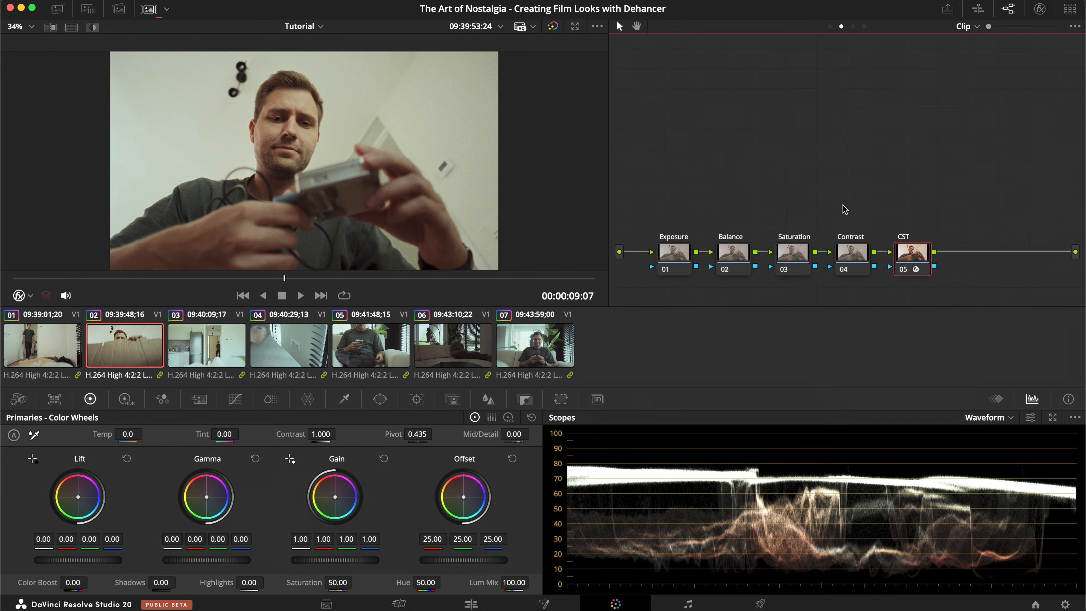
key("super+shift+w")
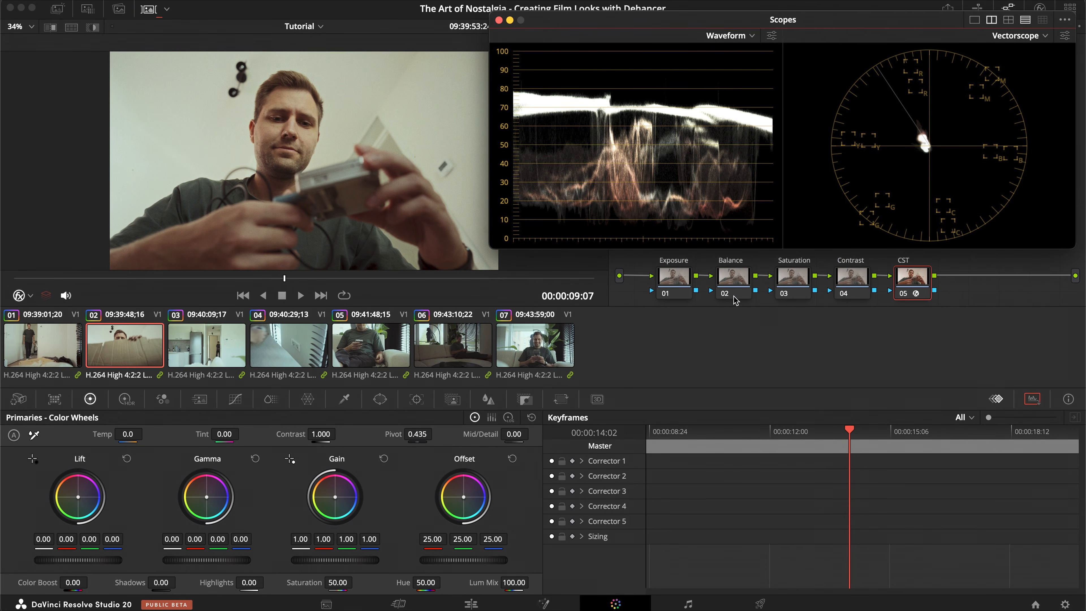
On the Exposure node, raise the HDR Global exposure to 0.23 and compare the image with the node disabled and enabled.
left_click(676, 289)
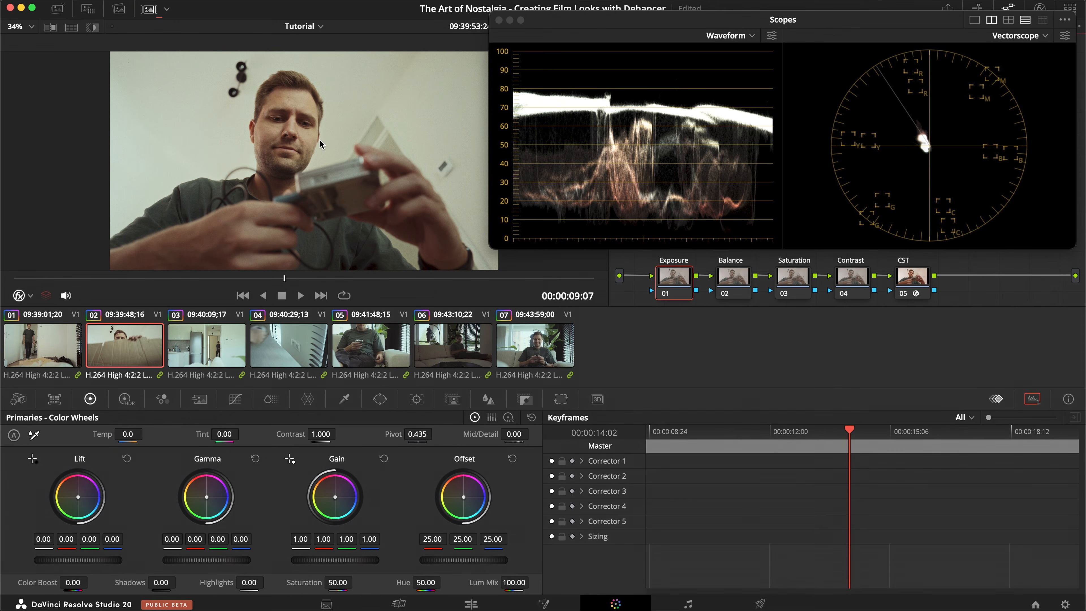
left_click(125, 400)
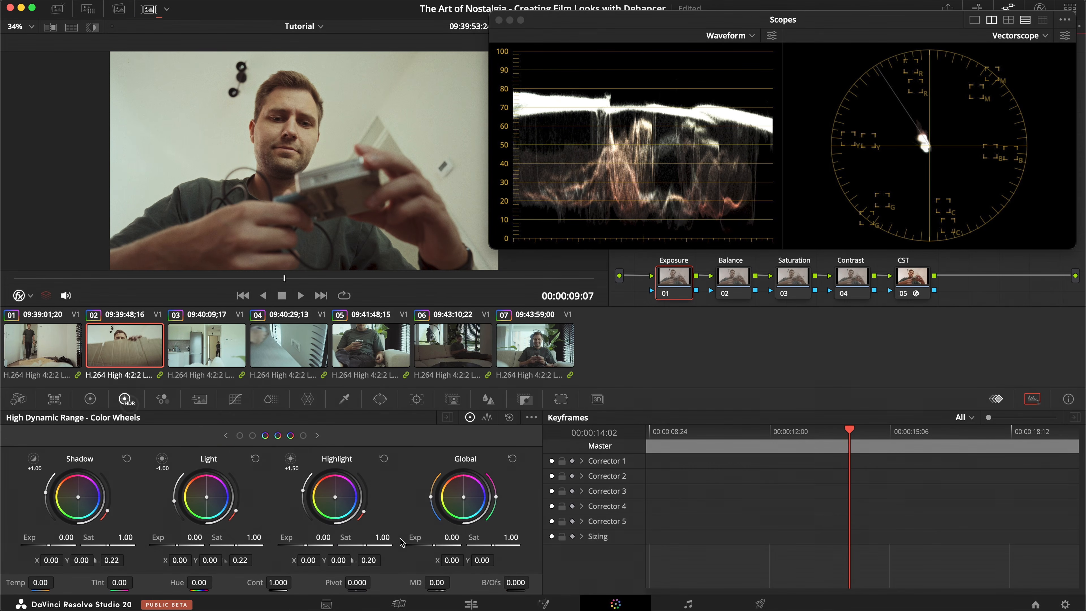
left_click_drag(444, 538, 496, 538)
key("super+d")
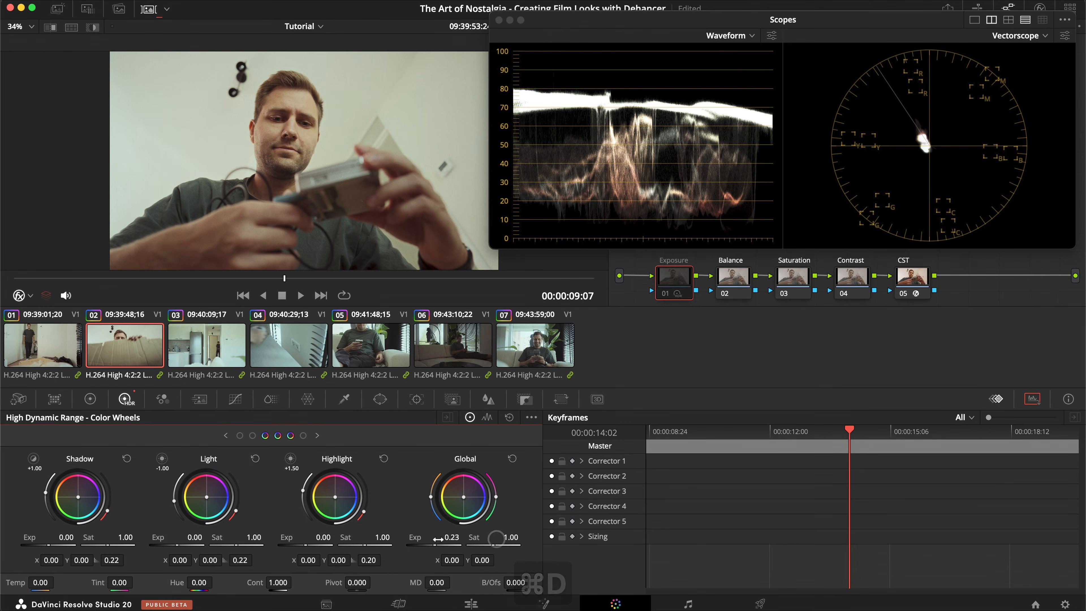
key("super+d")
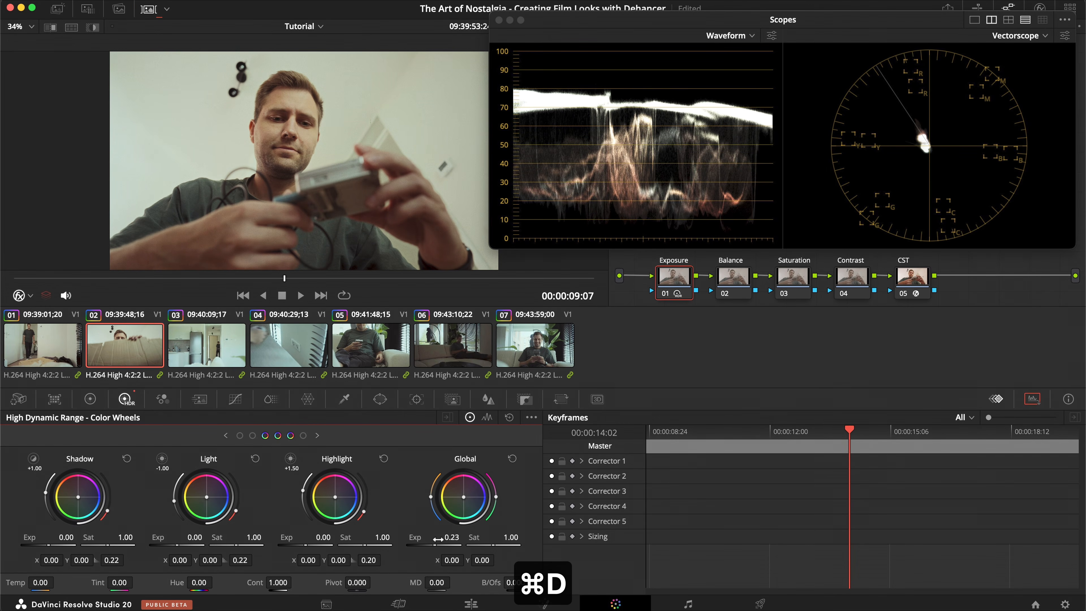
Select the Balance node, switch the viewer to Qualifier mode, and check the Display Qualifier Focus option of the scopes.
left_click(732, 281)
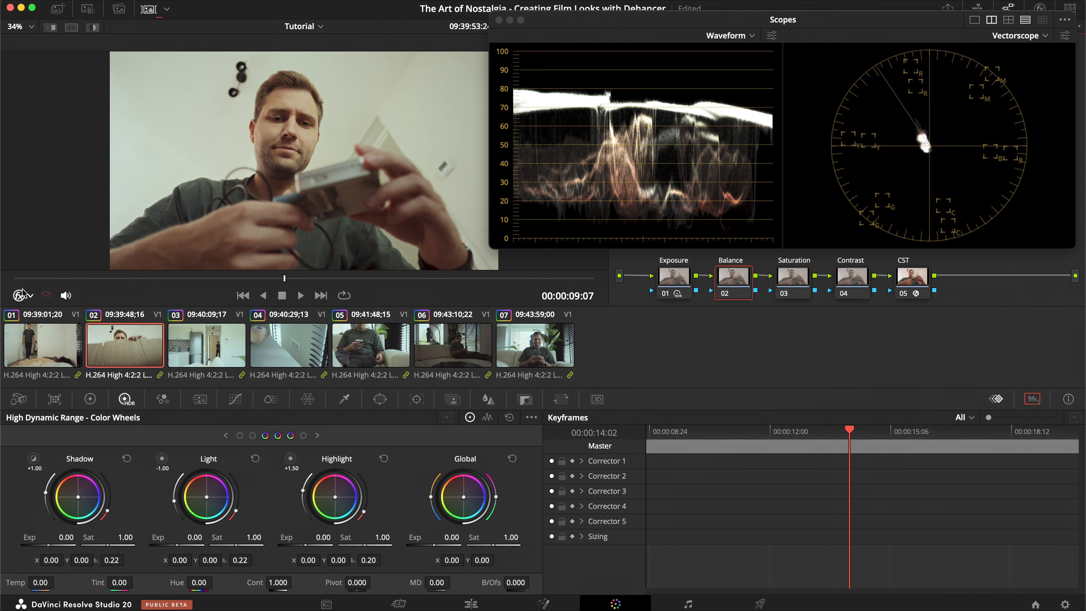
left_click(29, 296)
left_click(37, 325)
left_click(1060, 21)
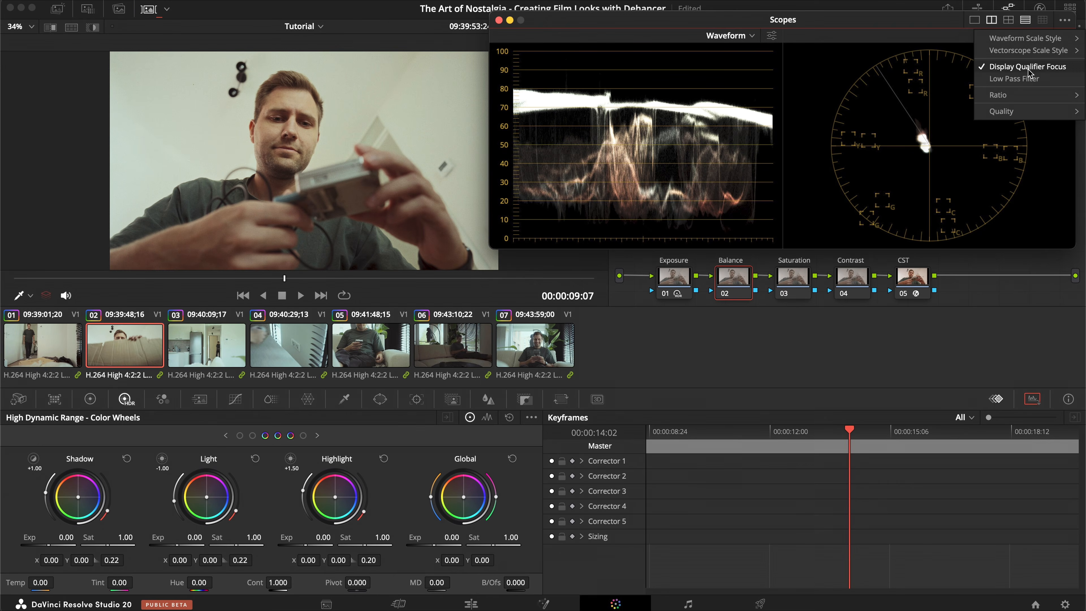
left_click(1063, 22)
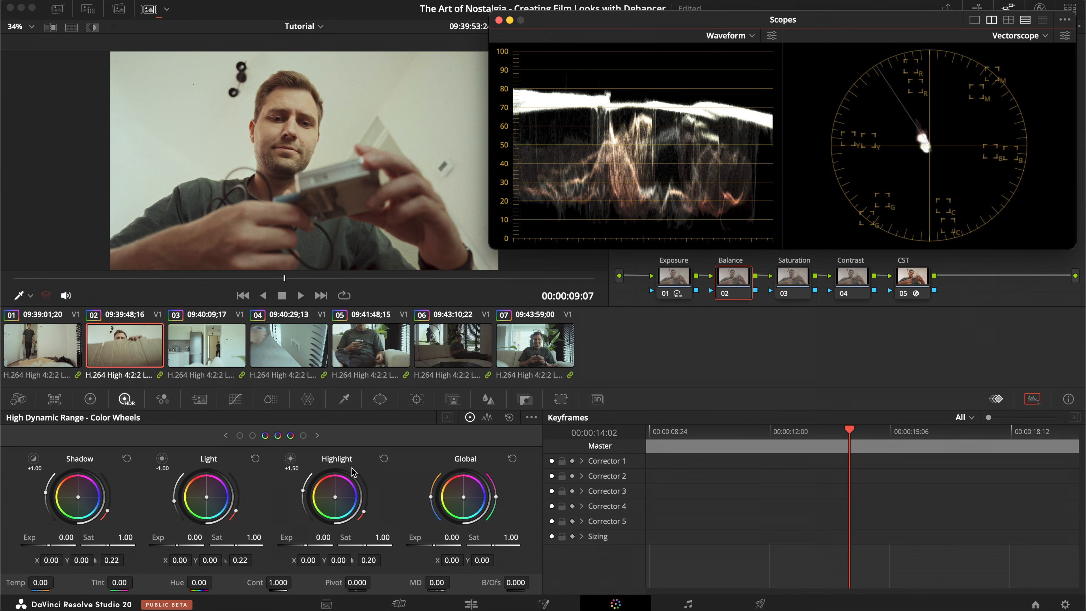
Show the primary color wheels and inspect the Balance node's Color Space and Channels settings.
left_click(90, 399)
right_click(733, 281)
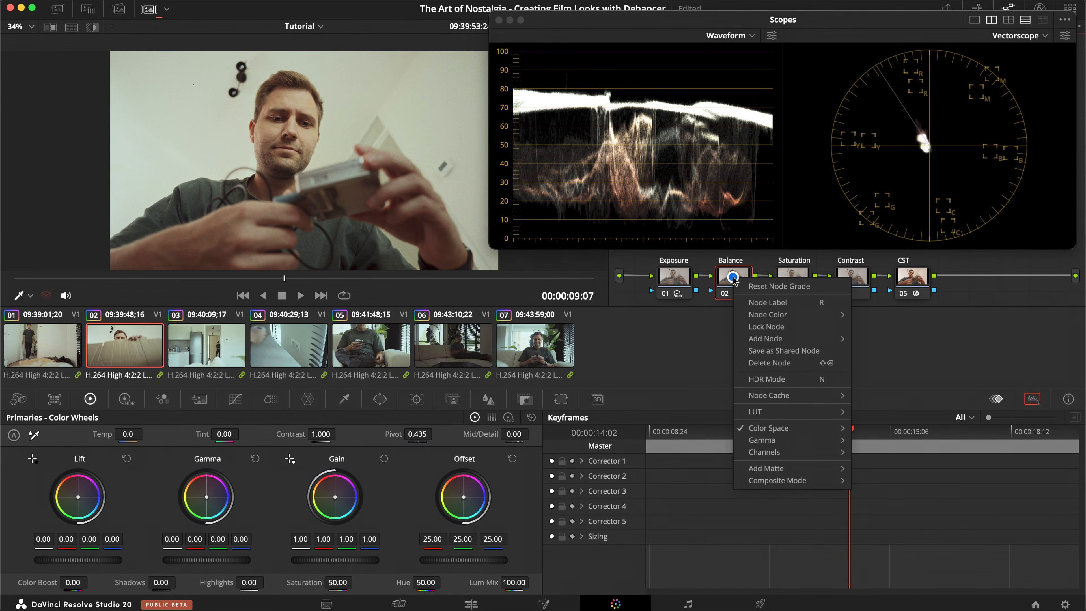
mouse_move(769, 428)
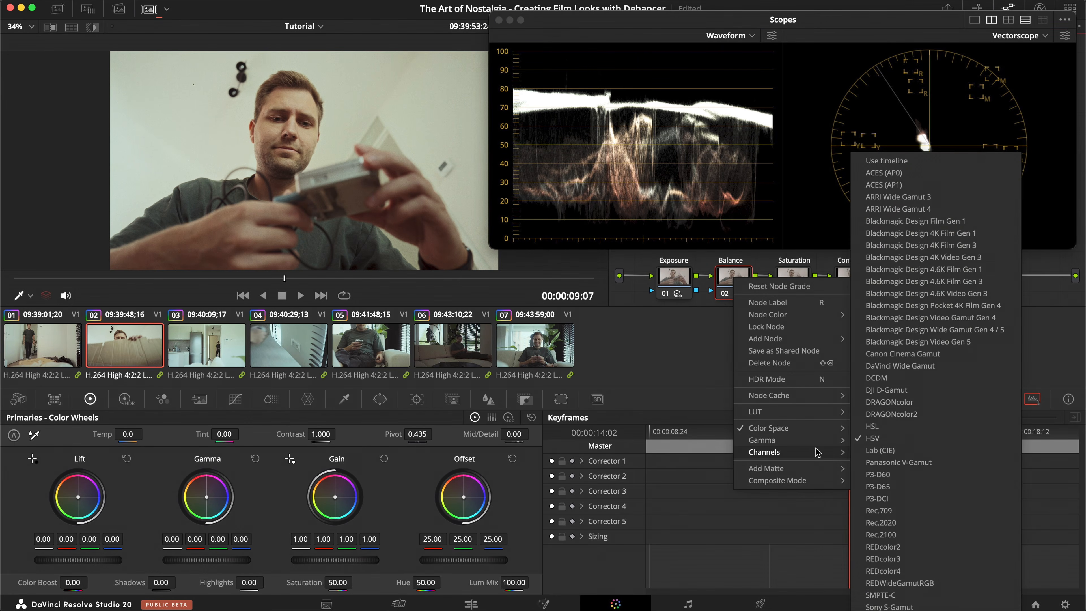
mouse_move(815, 453)
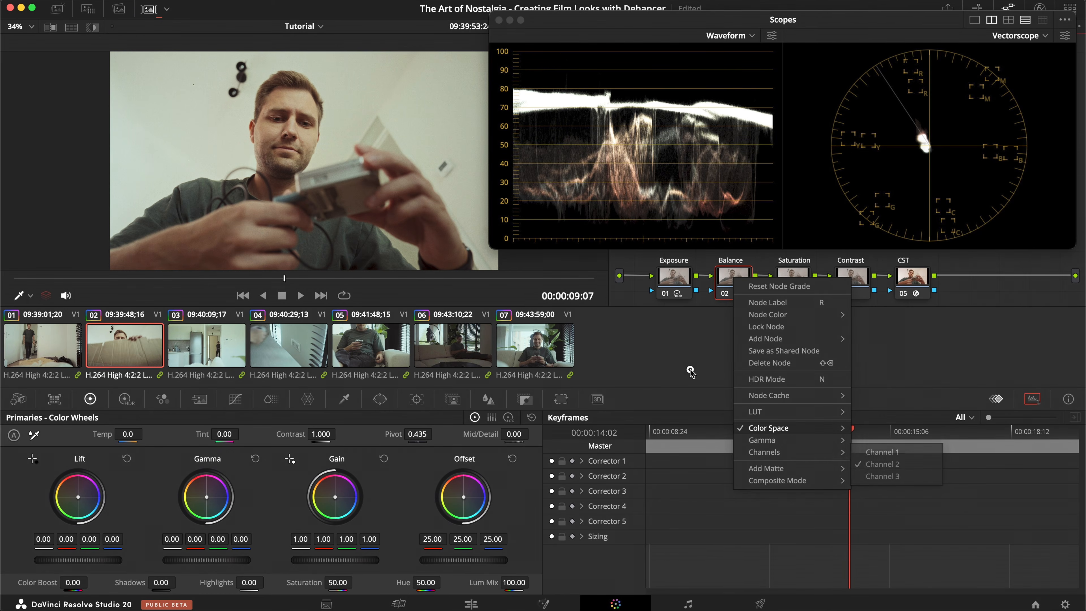
left_click(732, 278)
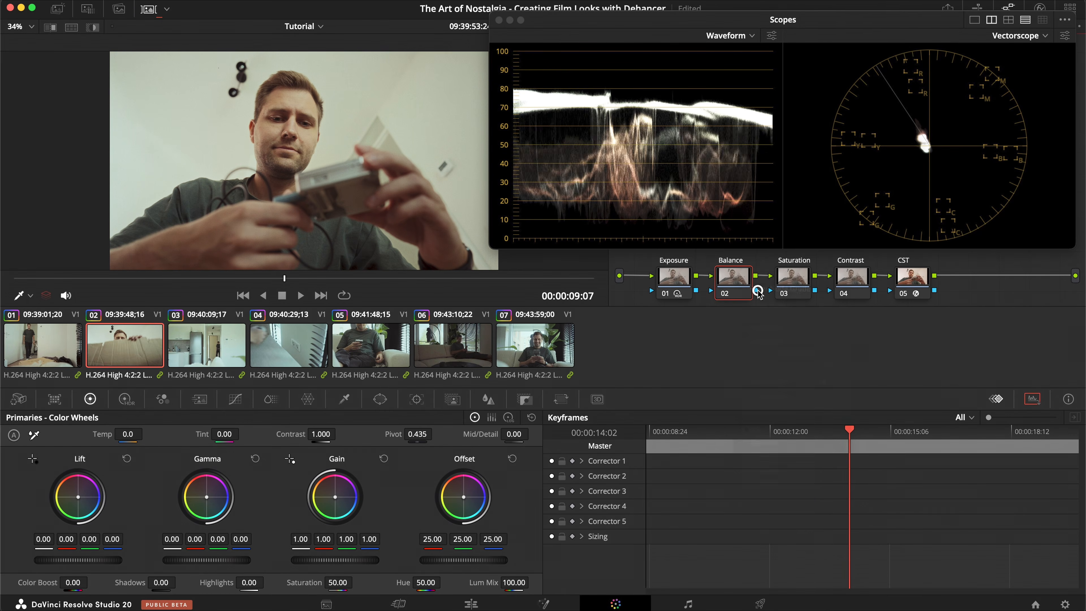
right_click(736, 281)
Set the Saturation node's color space to HSV and disable Channels 1 and 3, leaving only Channel 2 active.
right_click(788, 279)
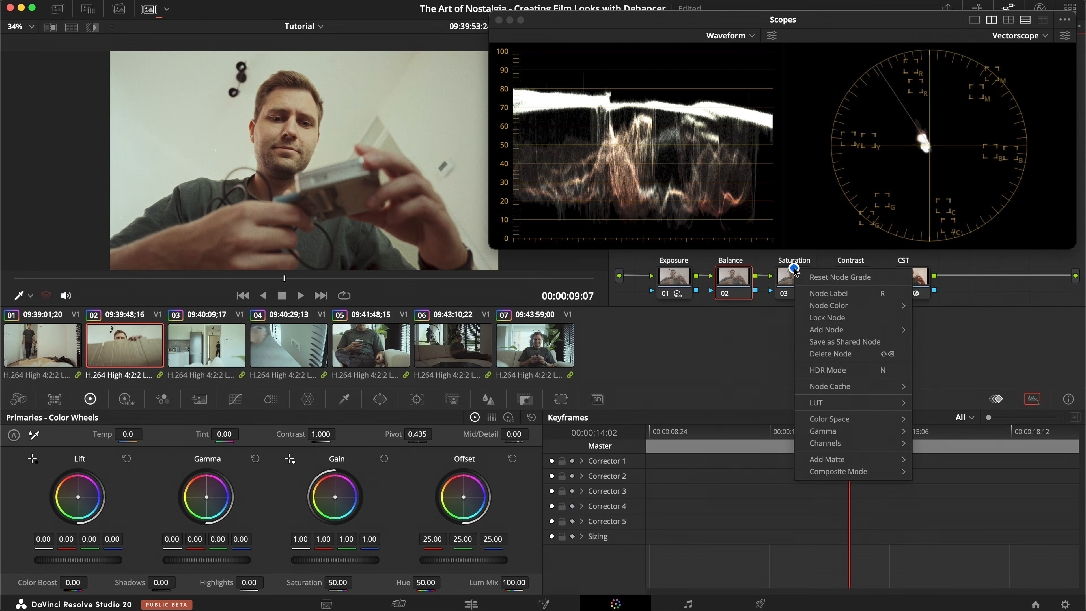
left_click(791, 277)
right_click(794, 276)
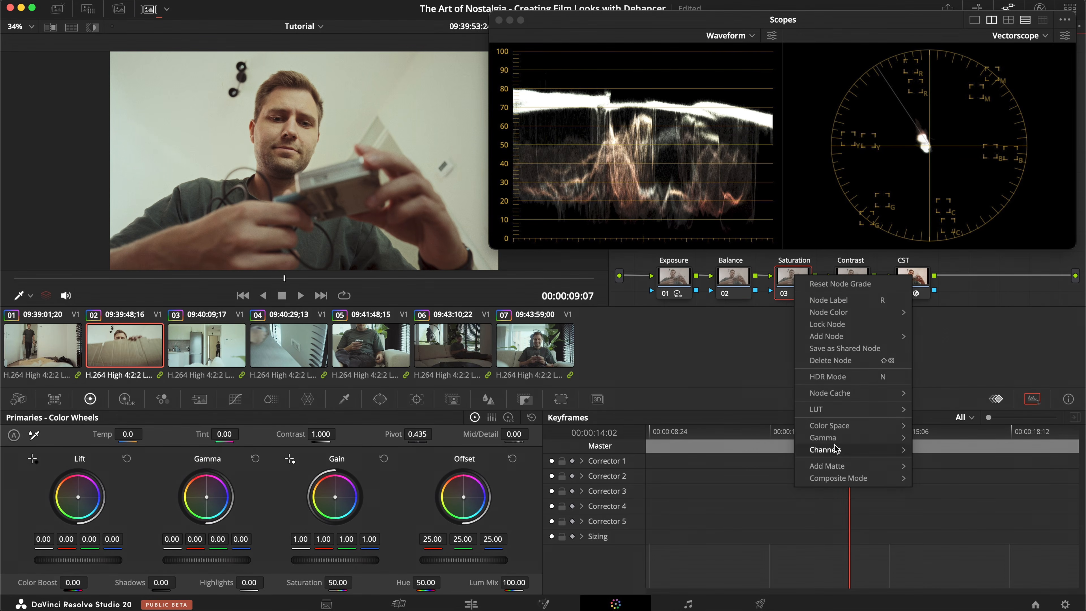
mouse_move(833, 441)
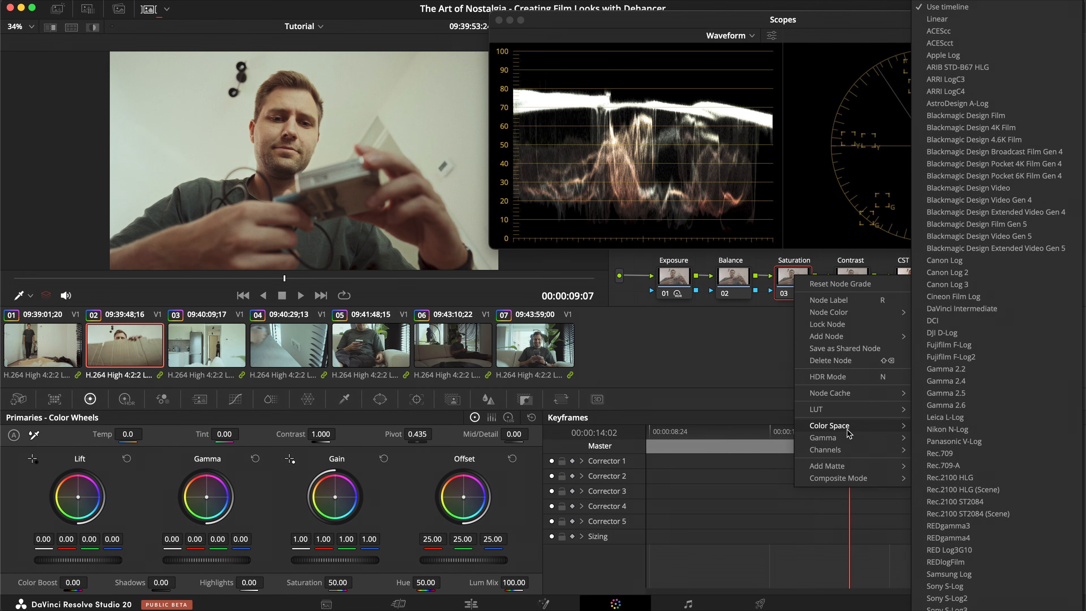
mouse_move(893, 426)
left_click(947, 439)
right_click(791, 277)
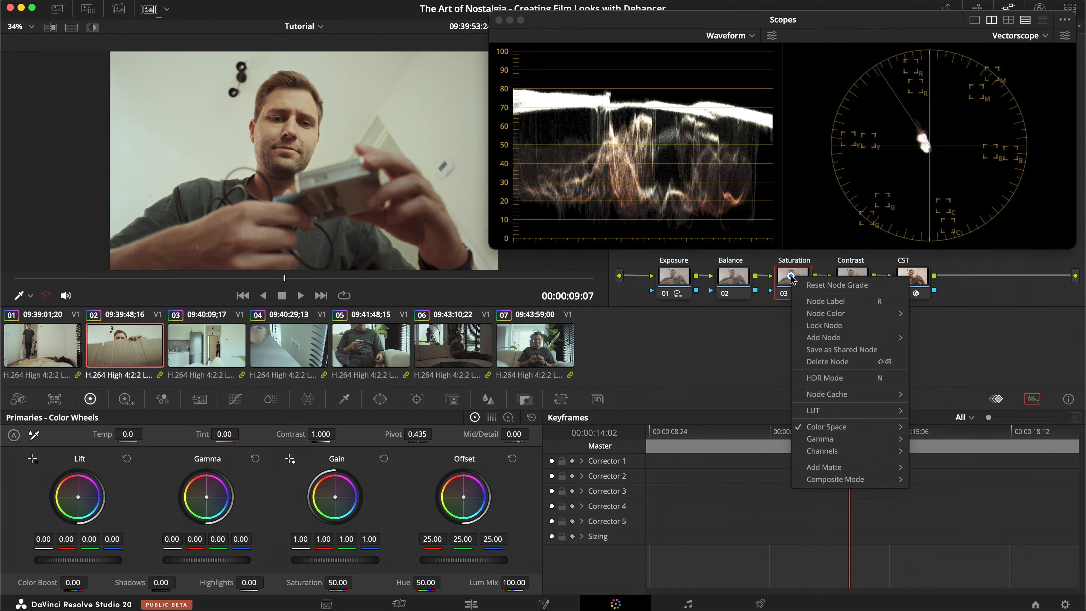
mouse_move(834, 452)
left_click(928, 451)
right_click(793, 278)
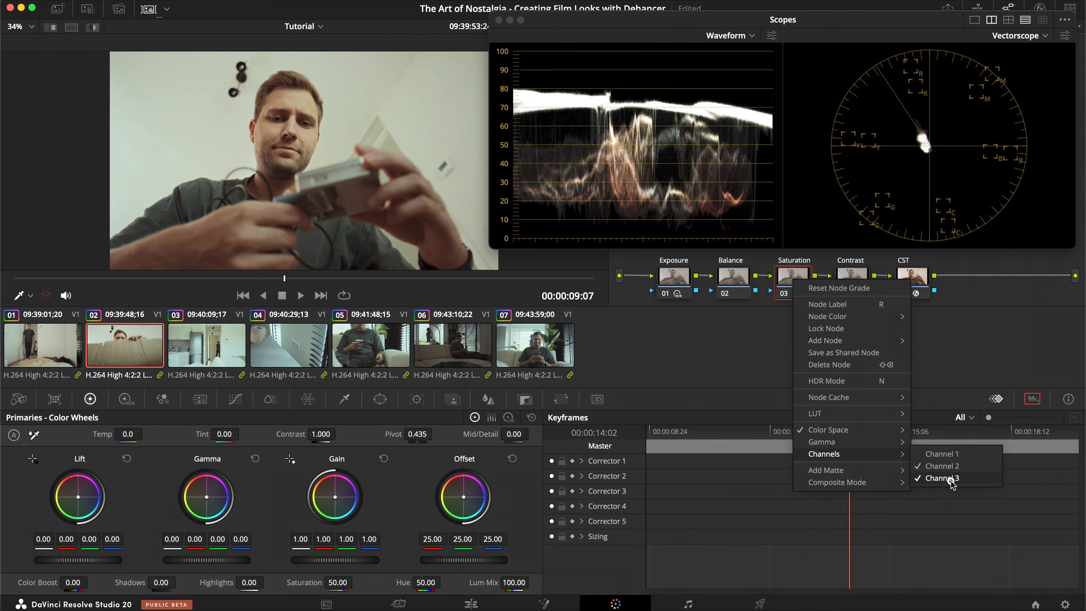
left_click(950, 480)
Set the Balance node's gamma to Linear and its Lum Mix to 0.
right_click(737, 284)
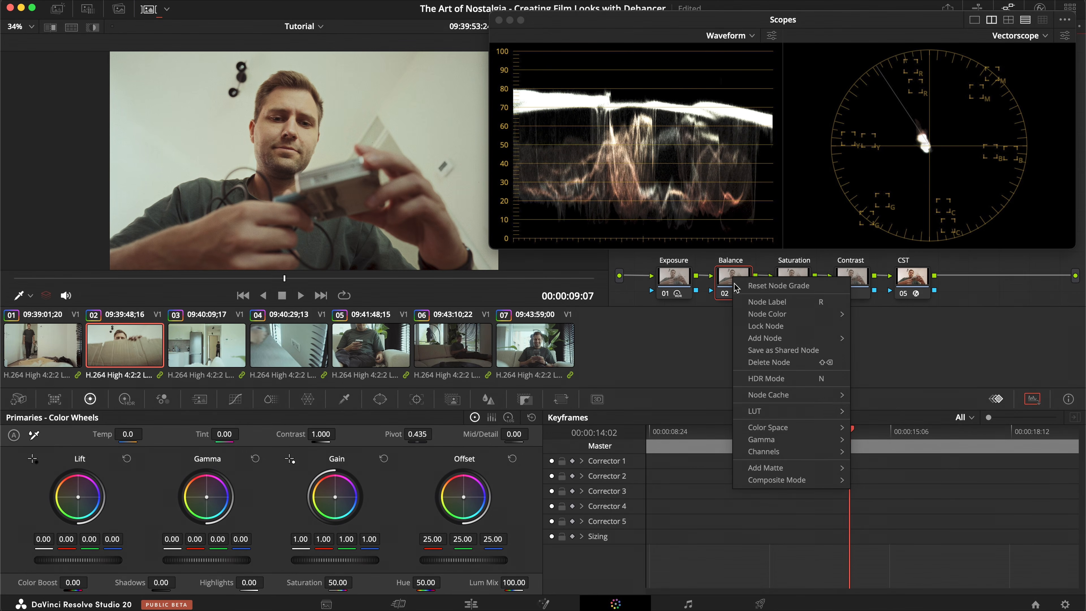
mouse_move(768, 429)
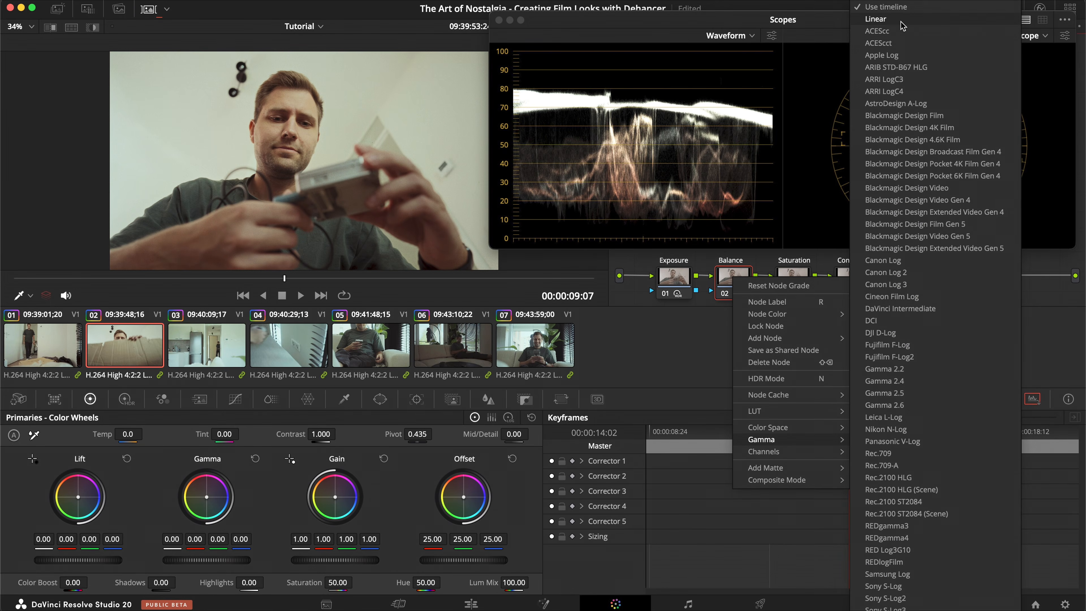
left_click(901, 22)
left_click(509, 582)
type("0")
key("Return")
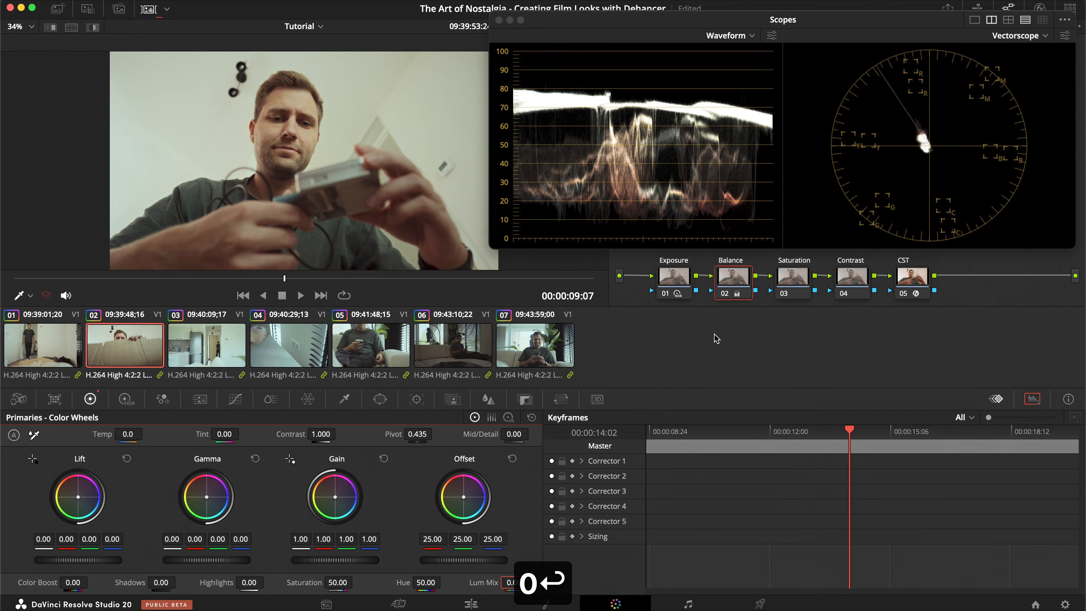
Try shifting the Balance node's Gain toward different hues on the color wheel, resetting Gain after each trial.
left_click(335, 497)
left_click_drag(334, 497, 388, 518)
left_click_drag(321, 517, 245, 483)
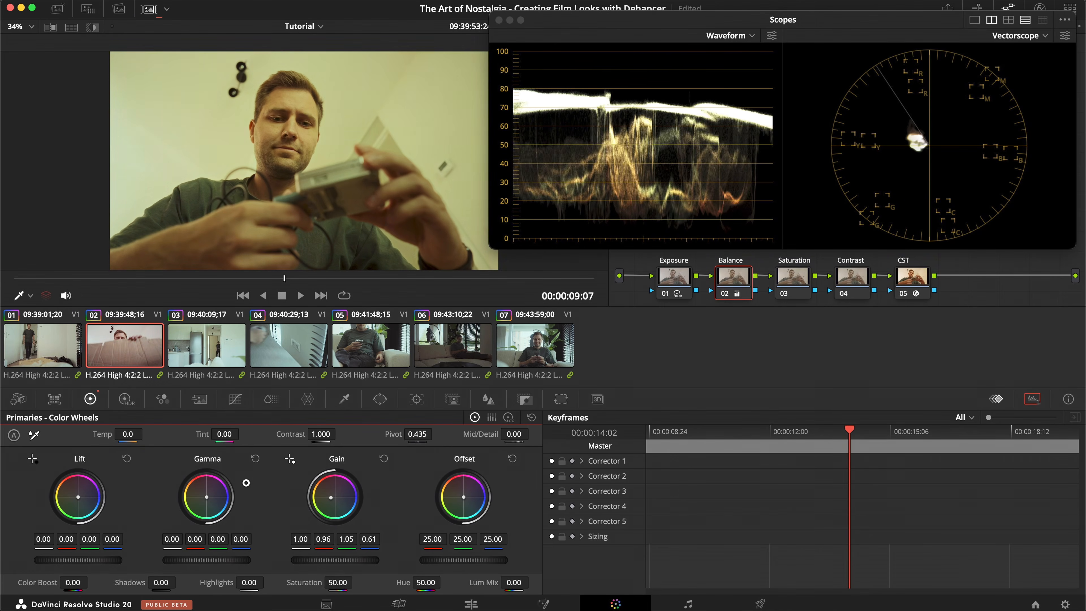
left_click(383, 458)
left_click_drag(335, 498, 334, 495)
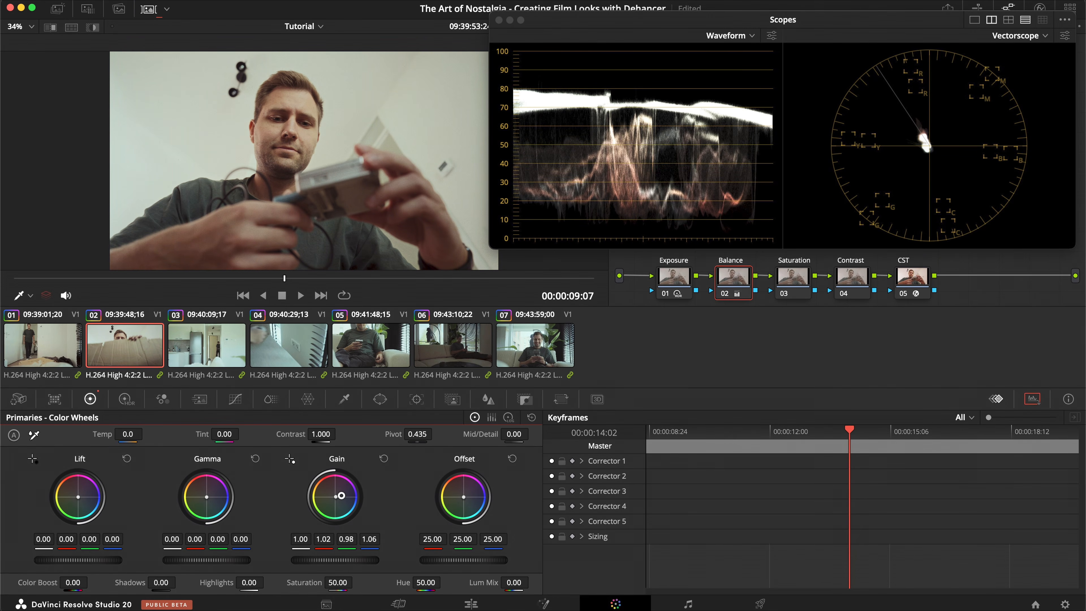
left_click_drag(341, 498, 330, 496)
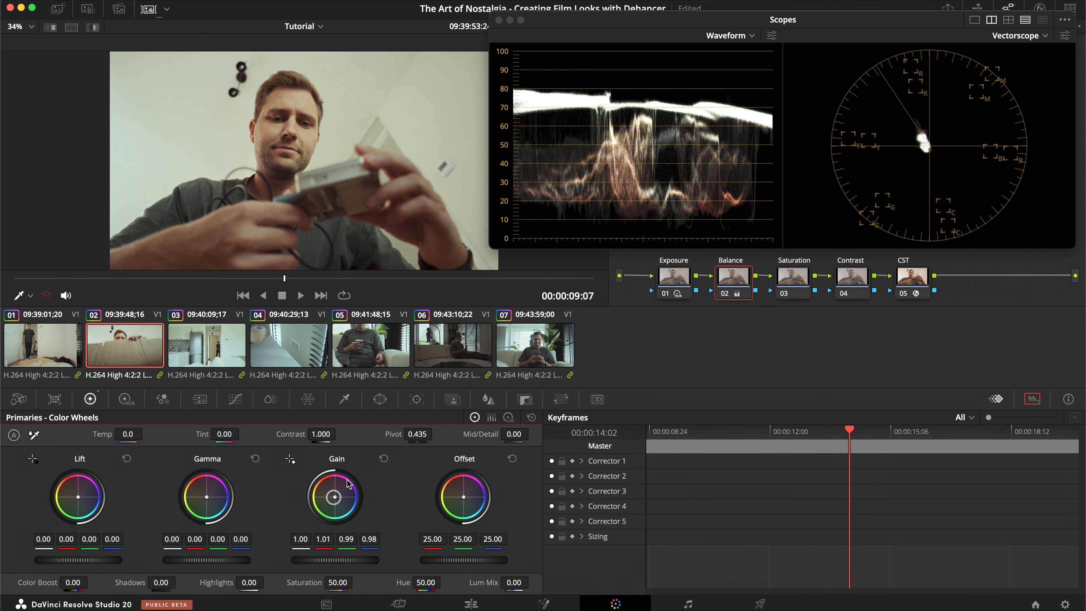
left_click(384, 459)
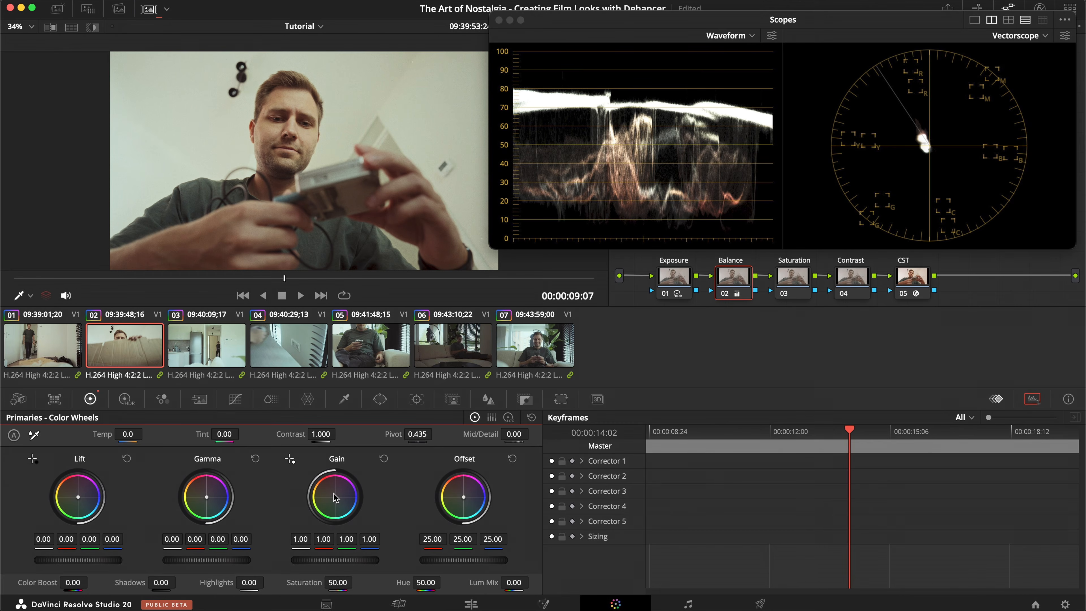
Lower the Balance node's red Gain to 0.92, compare the image with the node disabled and enabled, and save the project.
left_click_drag(327, 538, 318, 537)
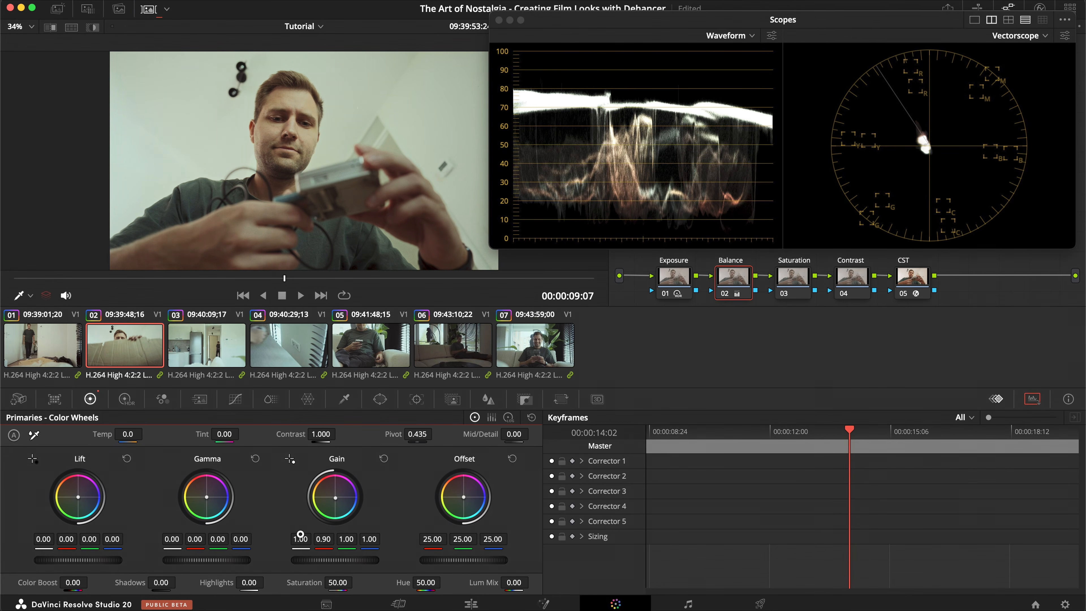
key("super+d")
key("super+s")
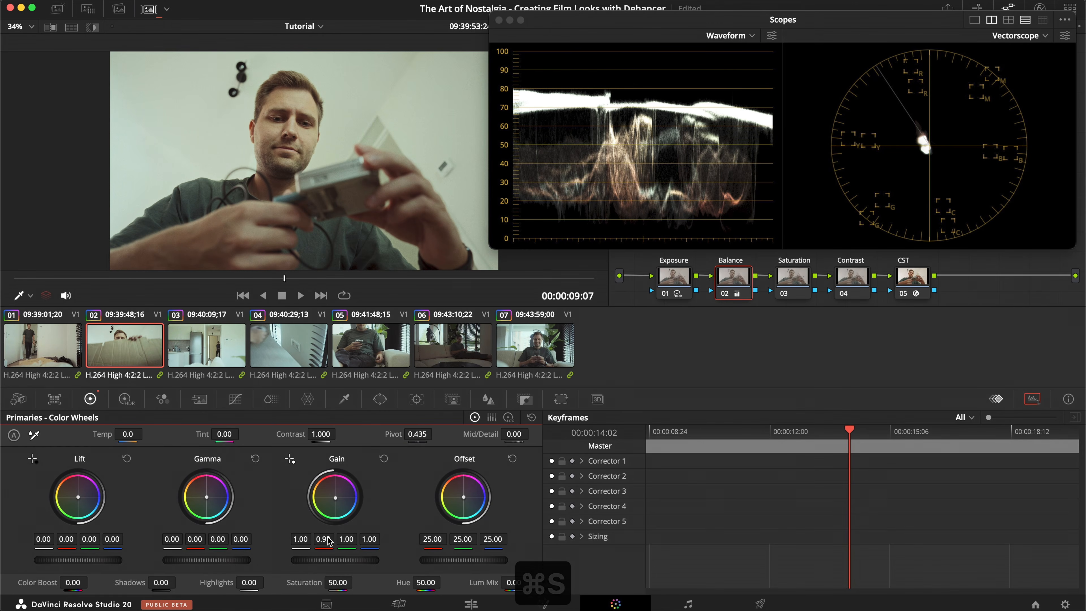
key("super+d")
key("super+d")
key("super+s")
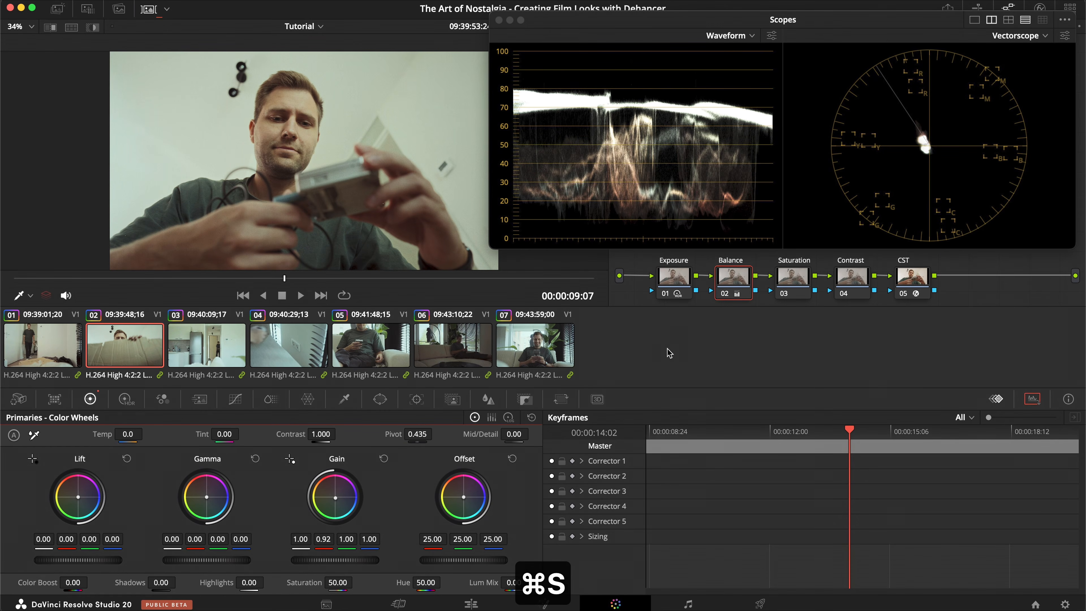
Raise the Saturation node's Gain to 1.08, compare its effect, and save the project.
left_click(793, 277)
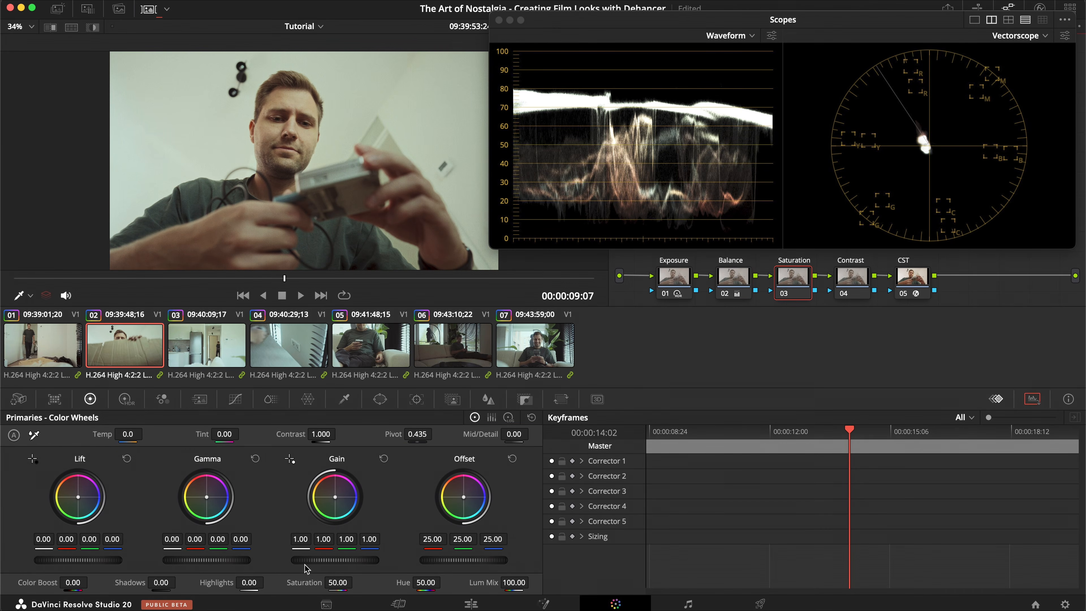
left_click_drag(316, 563, 421, 563)
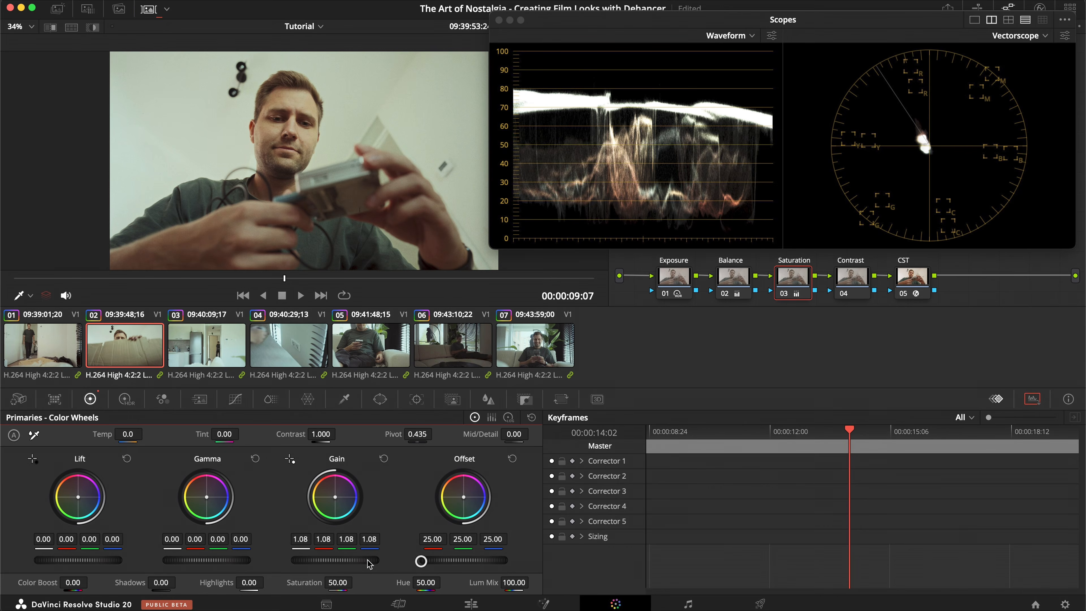
key("super+d")
key("super+s")
Shape the Contrast node's custom curve with Editable Splines, lifting the highlights and lowering the shadows through the end-point handles.
left_click(853, 285)
left_click(235, 399)
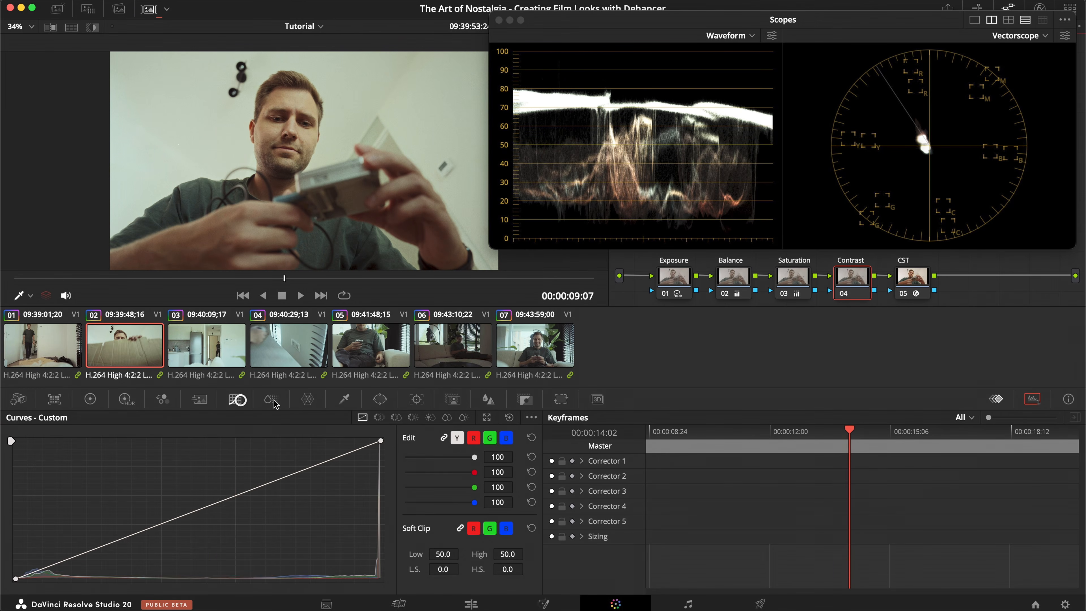
left_click(532, 417)
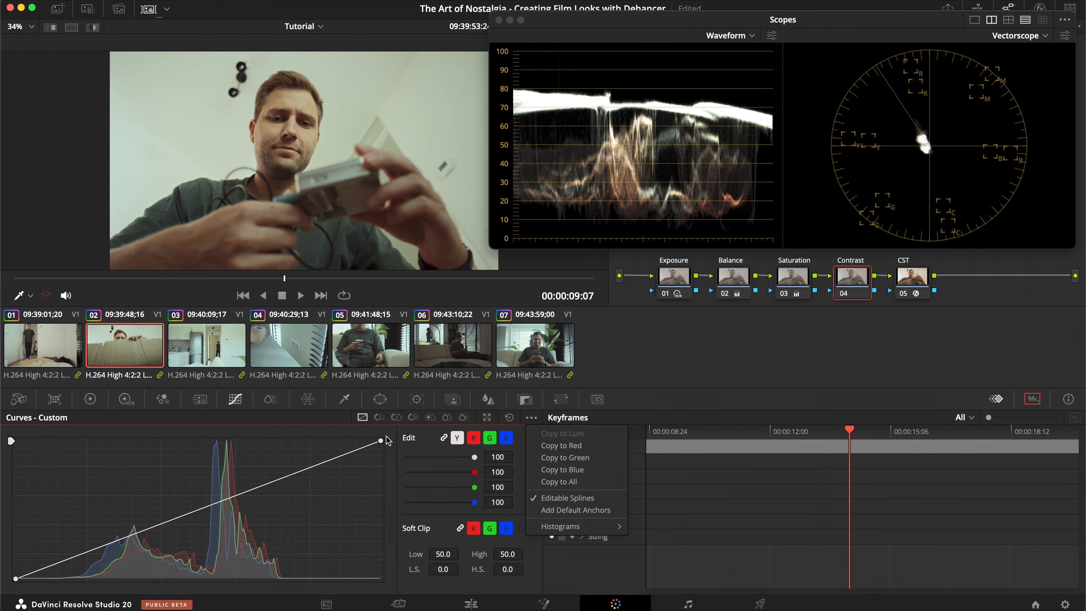
left_click(384, 441)
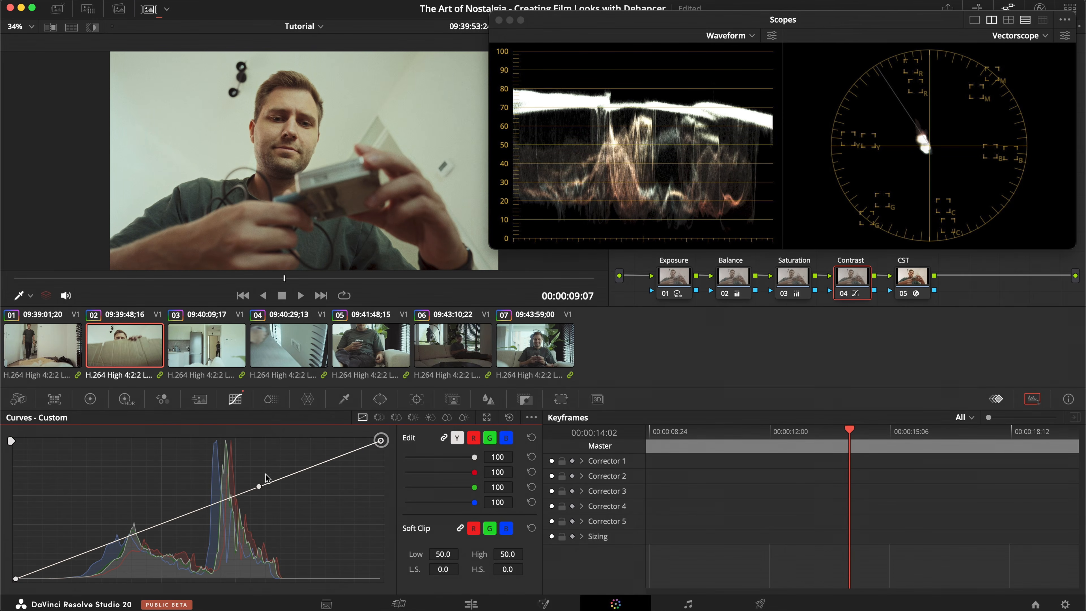
left_click(261, 485)
left_click_drag(261, 484, 260, 471)
left_click(15, 579)
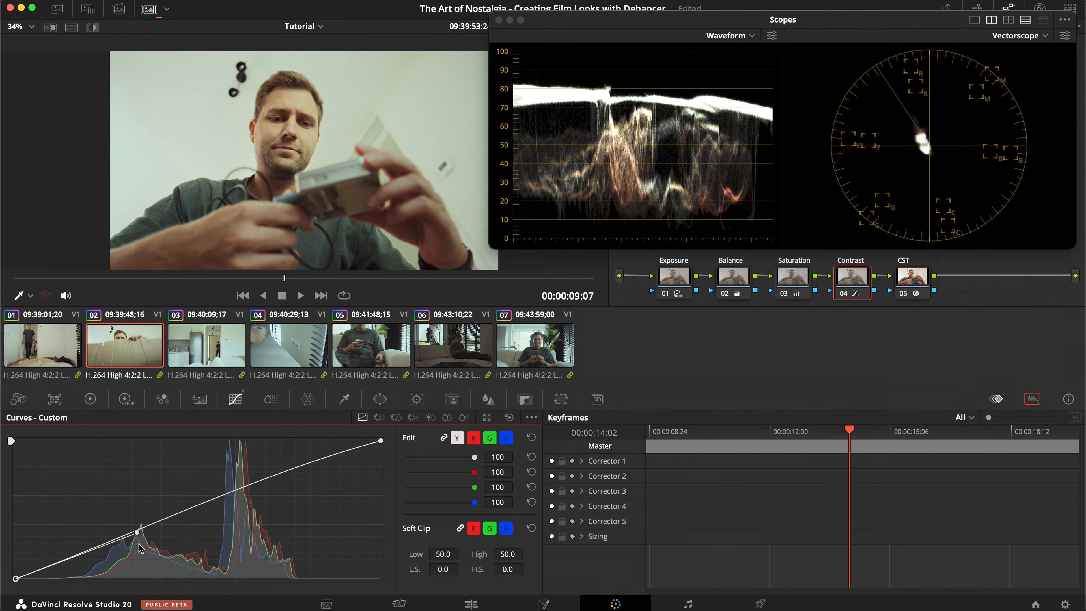
left_click_drag(137, 533, 137, 541)
Compare the image with the Contrast node disabled and enabled, and save the project.
key("super+d")
key("super+d")
key("super+s")
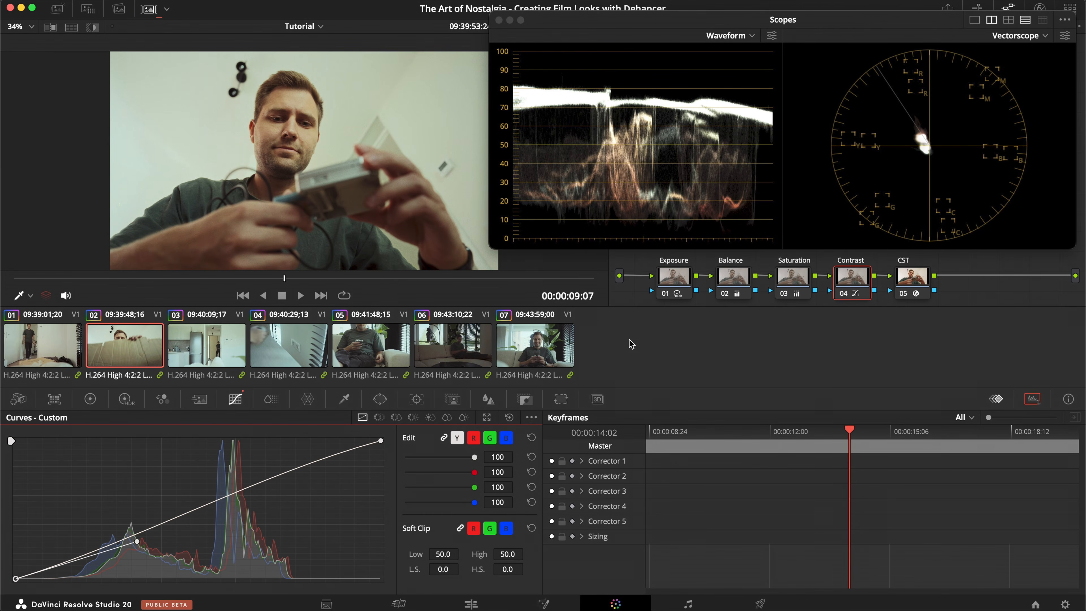
key("super+d")
key("super+d")
key("super+s")
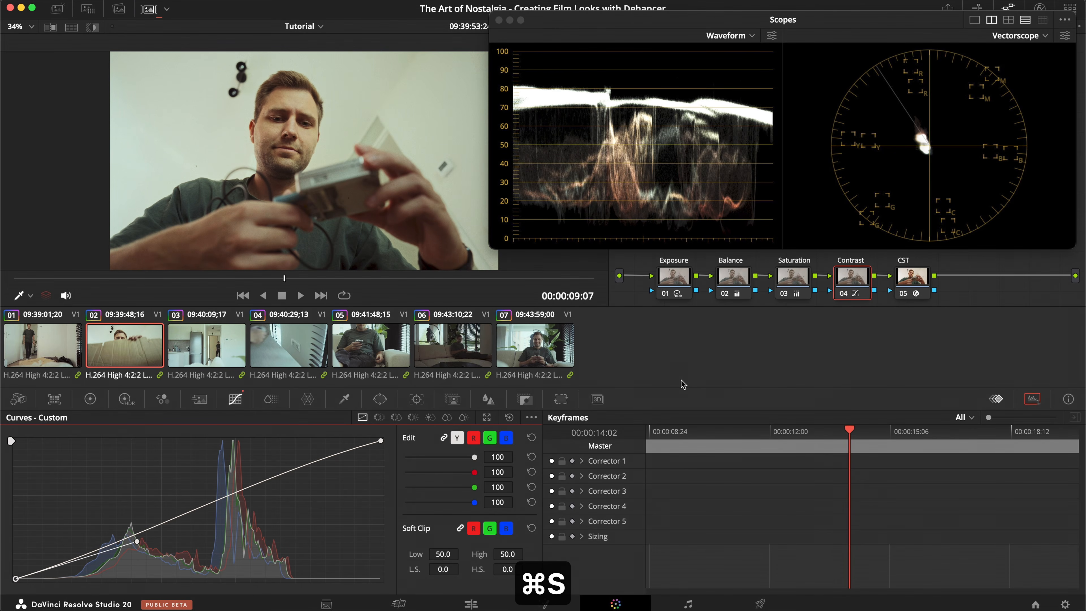
Copy the grade from clip 02, paste it onto clip 01, and compare the two clips.
left_click(121, 344)
key("super+c")
left_click(38, 364)
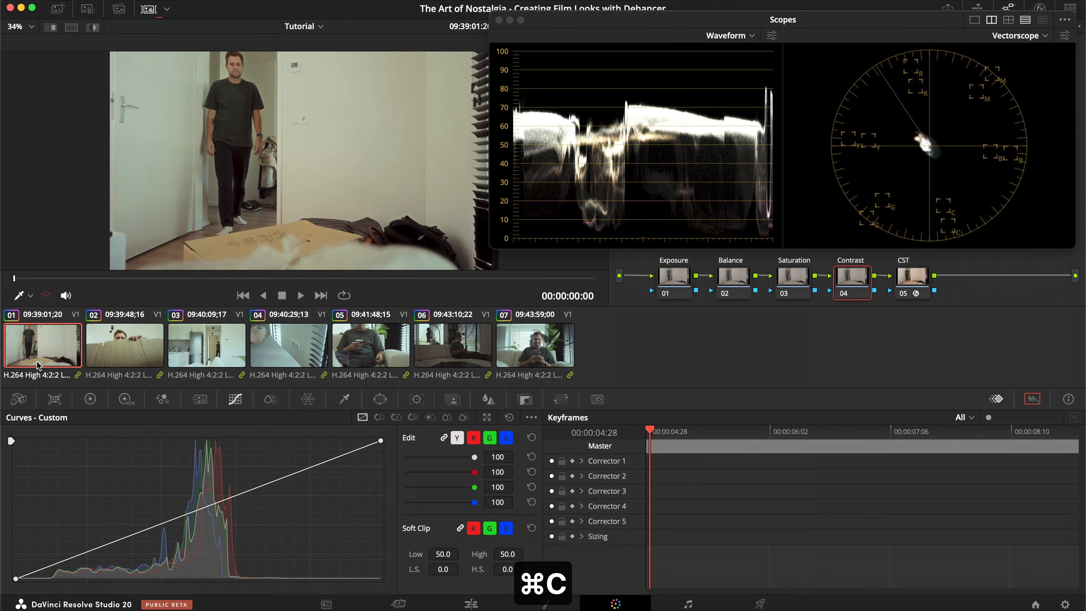
key("super+v")
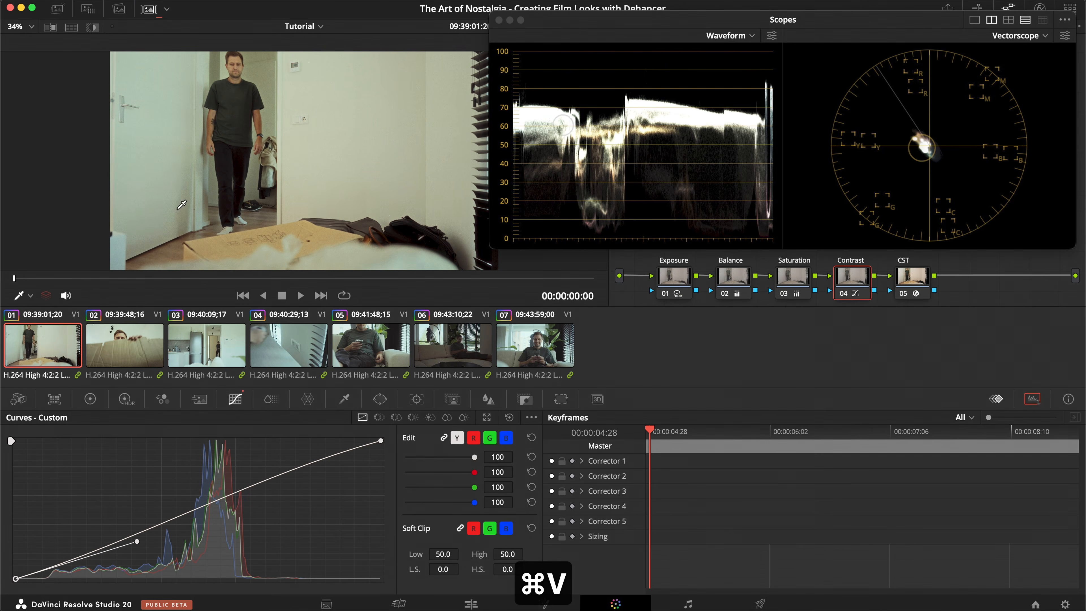
left_click(124, 345)
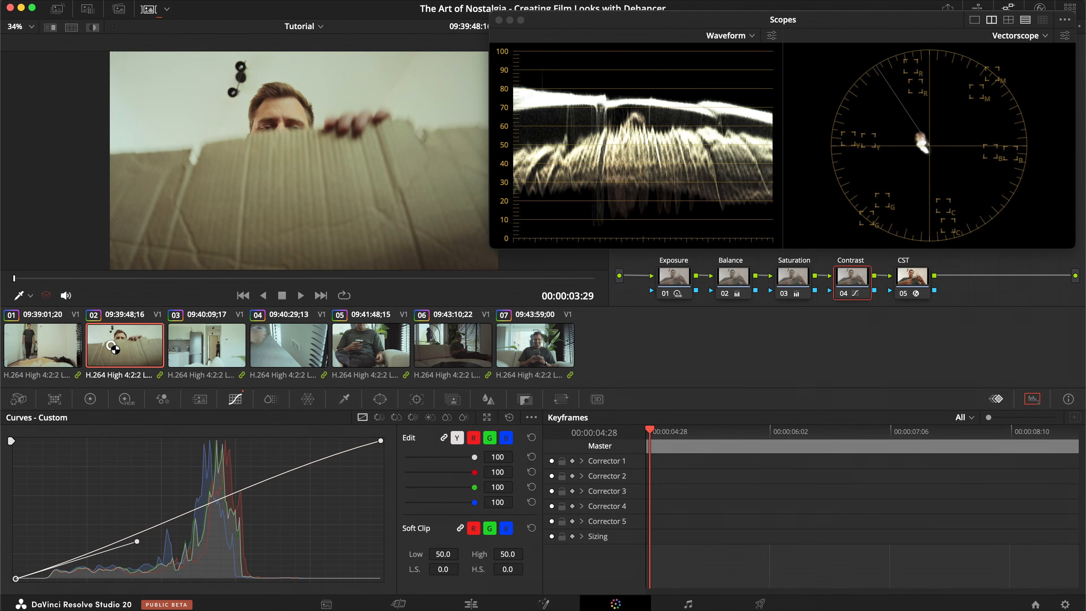
left_click(62, 346)
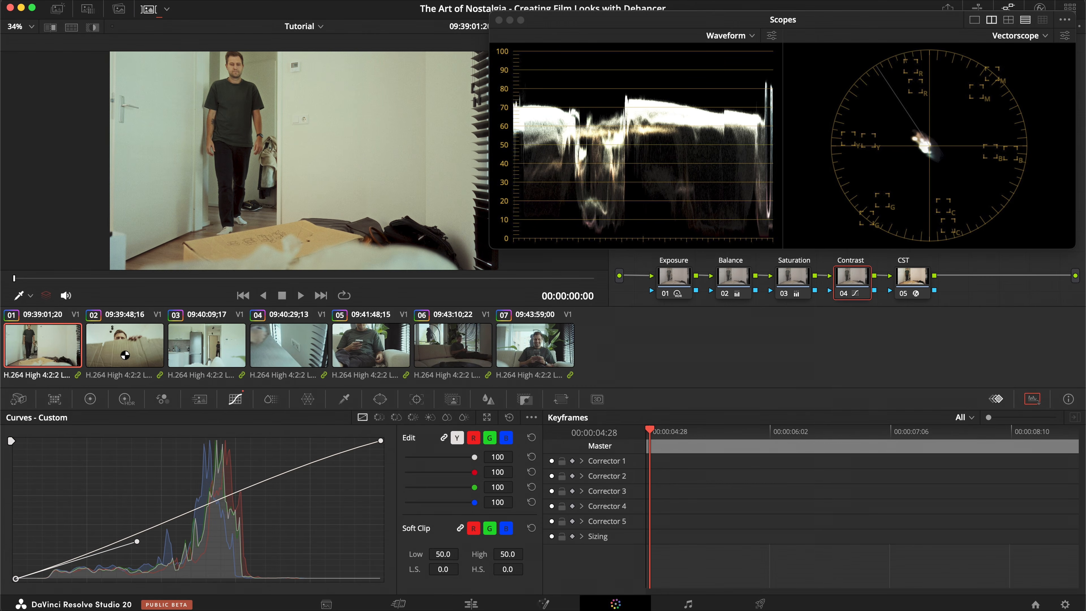
Paste the copied grade onto clip 03 and disable its Exposure node.
left_click(208, 358)
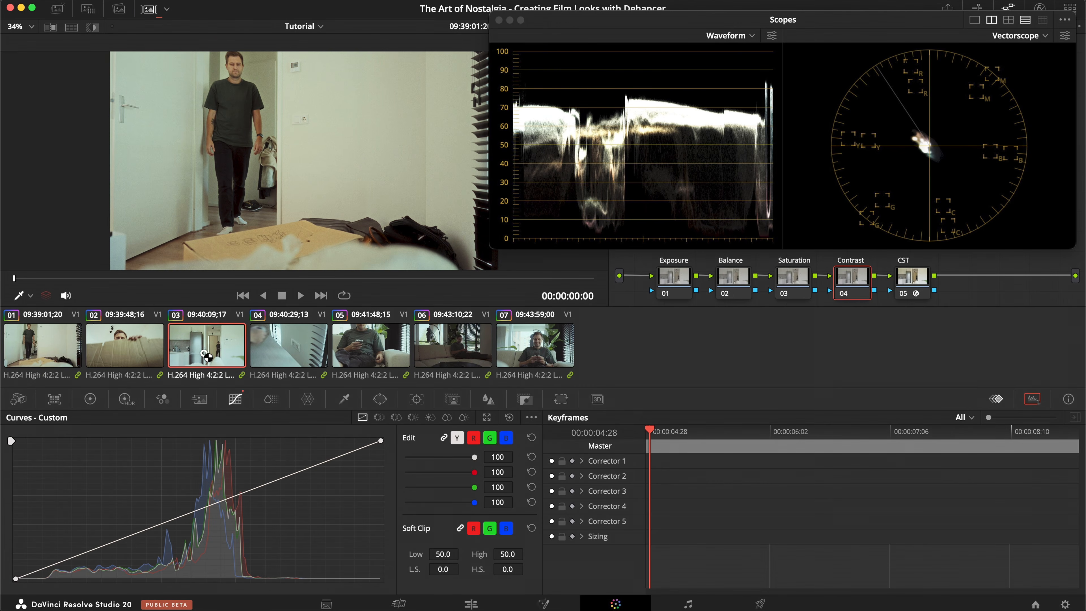
key("super+v")
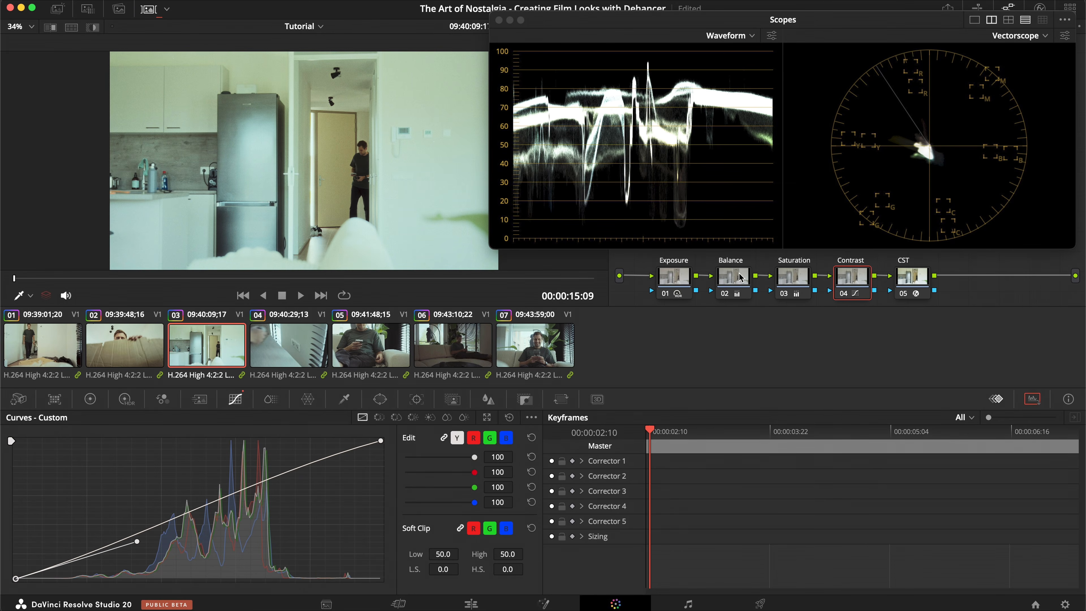
left_click(670, 277)
key("super+d")
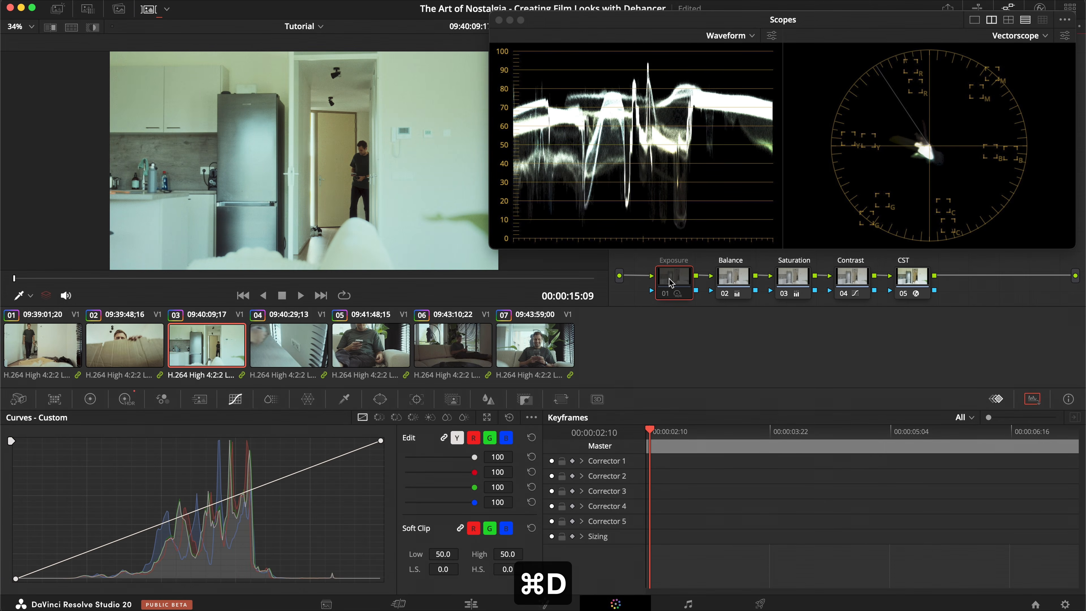
Set clip 03's Balance node Gain to red 1.09, green 0.95 and blue 0.96, compare its effect, and save the project.
left_click(740, 282)
left_click(90, 400)
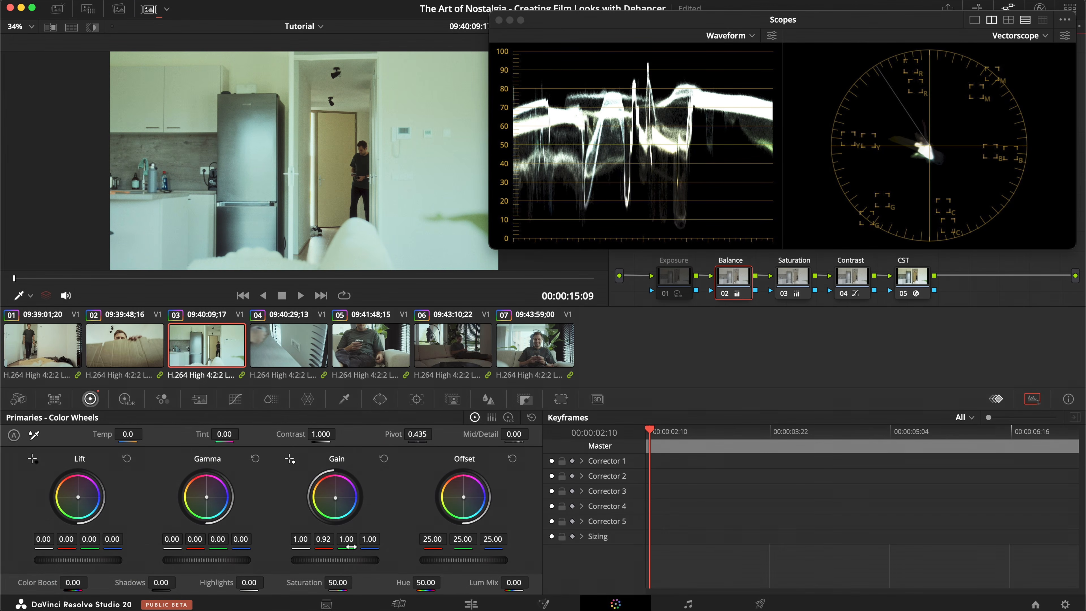
left_click_drag(337, 501, 330, 474)
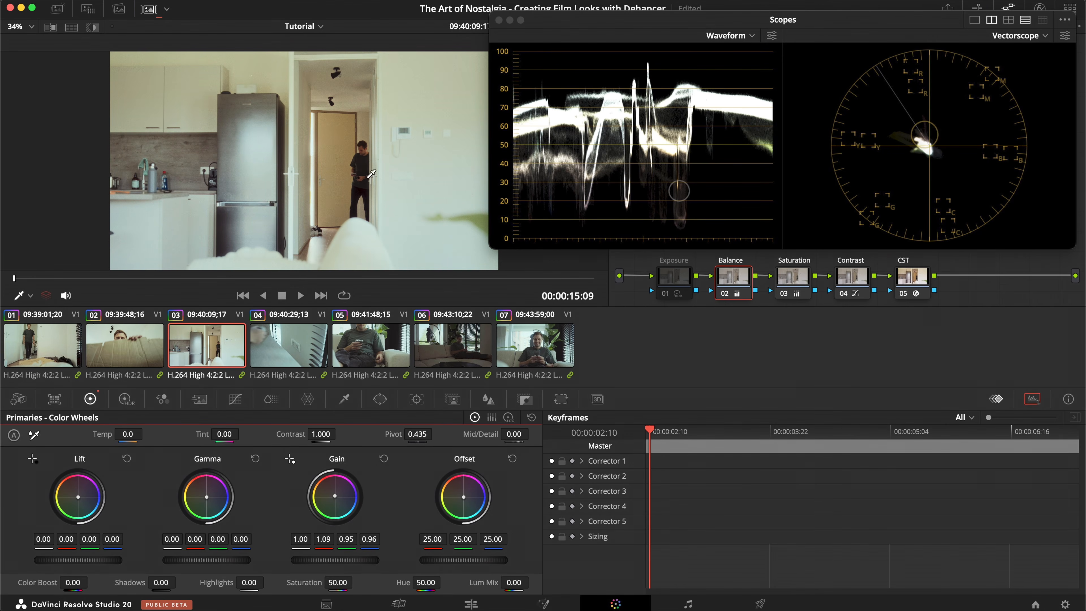
key("super+d")
key("super+d")
key("super+s")
On a later frame of clip 03, compare the Contrast and Saturation nodes disabled and enabled, and save the project.
left_click_drag(247, 279, 503, 279)
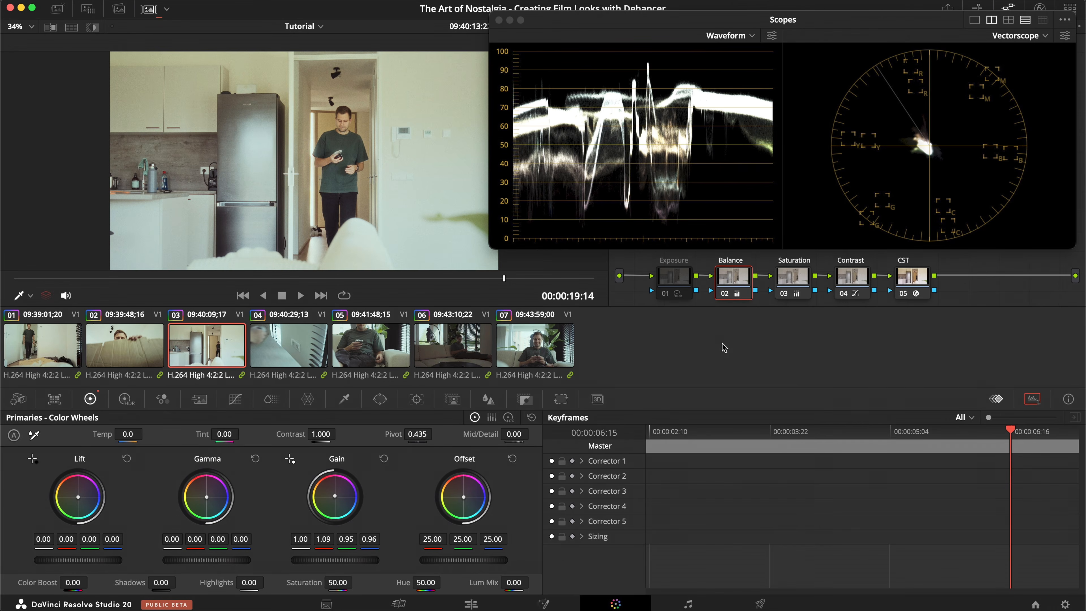
key("super+s")
left_click(845, 282)
key("super+d")
key("super+d")
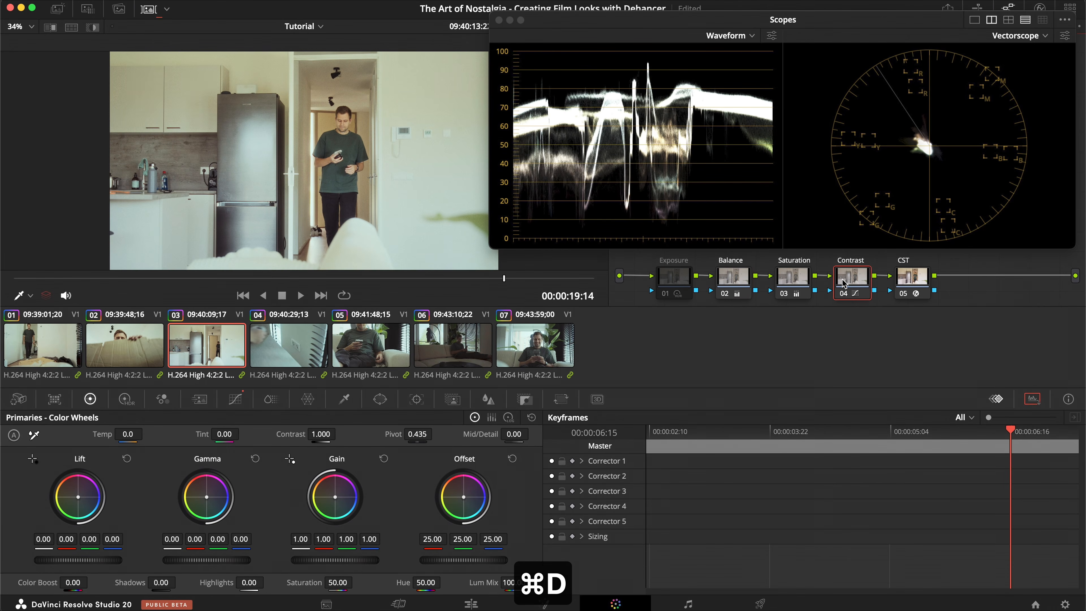
left_click(798, 281)
key("super+d")
key("super+d")
key("super+s")
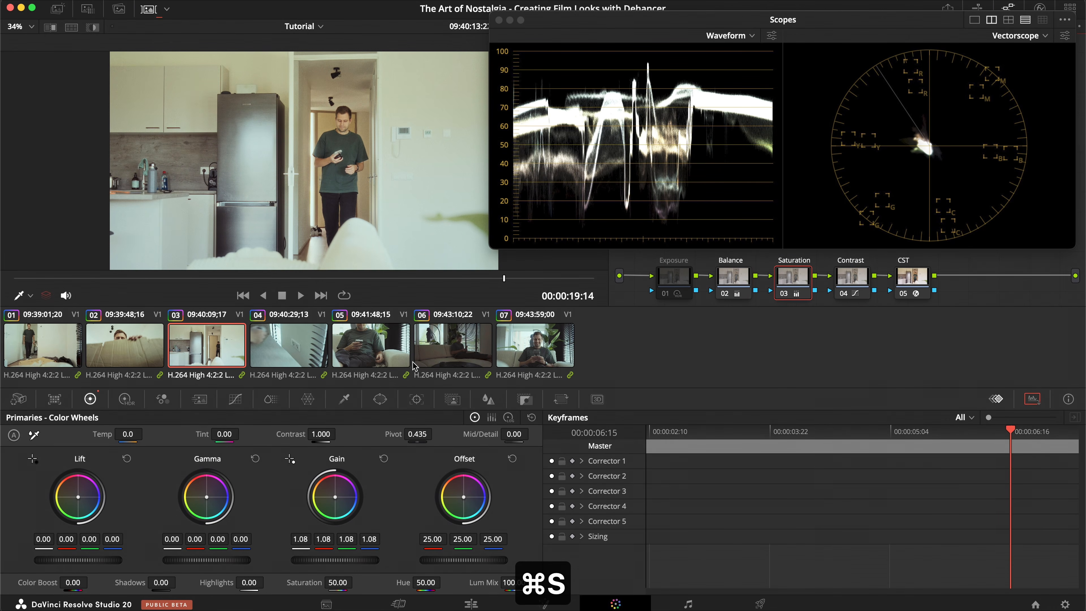
Paste the copied grade onto clip 04 and compare its Exposure and Balance nodes disabled and enabled.
left_click(311, 349)
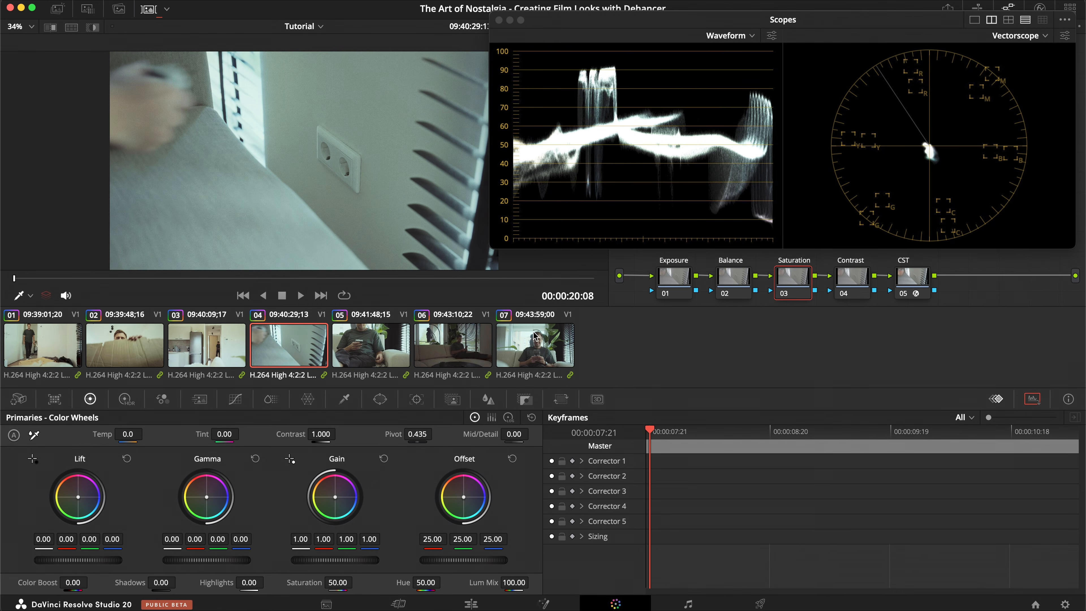
key("super+v")
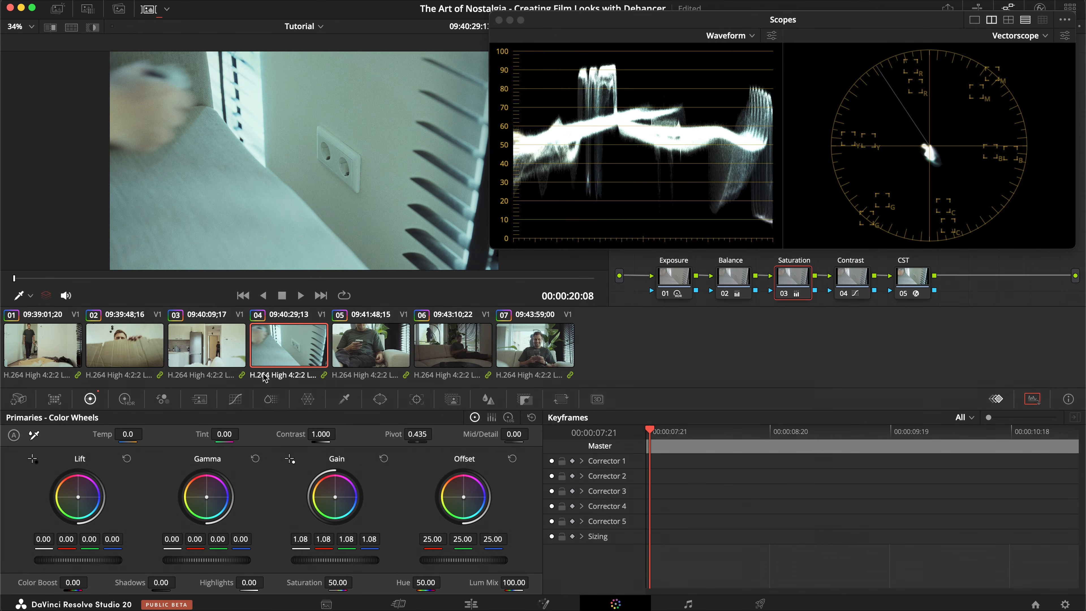
left_click(683, 281)
key("super+d")
key("super+d")
left_click(732, 279)
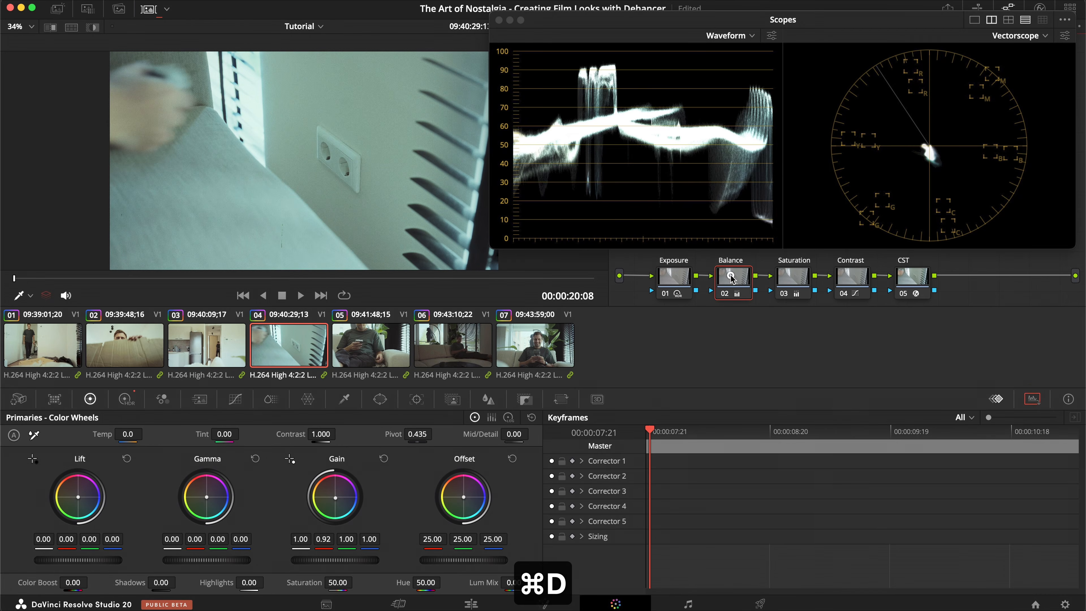
key("super+d")
key("super+d")
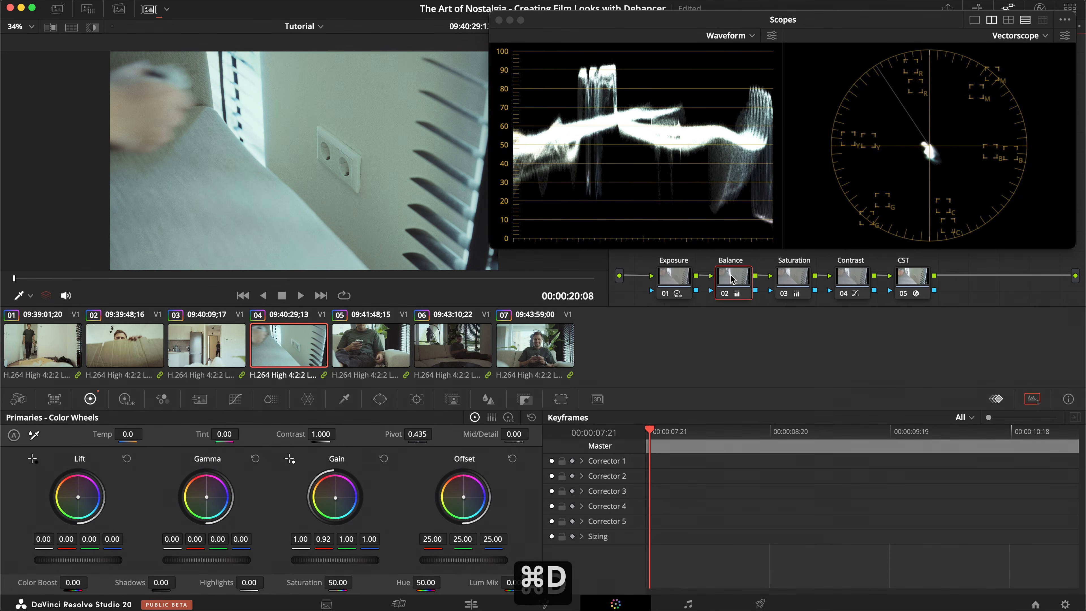
key("super+d")
key("super+d")
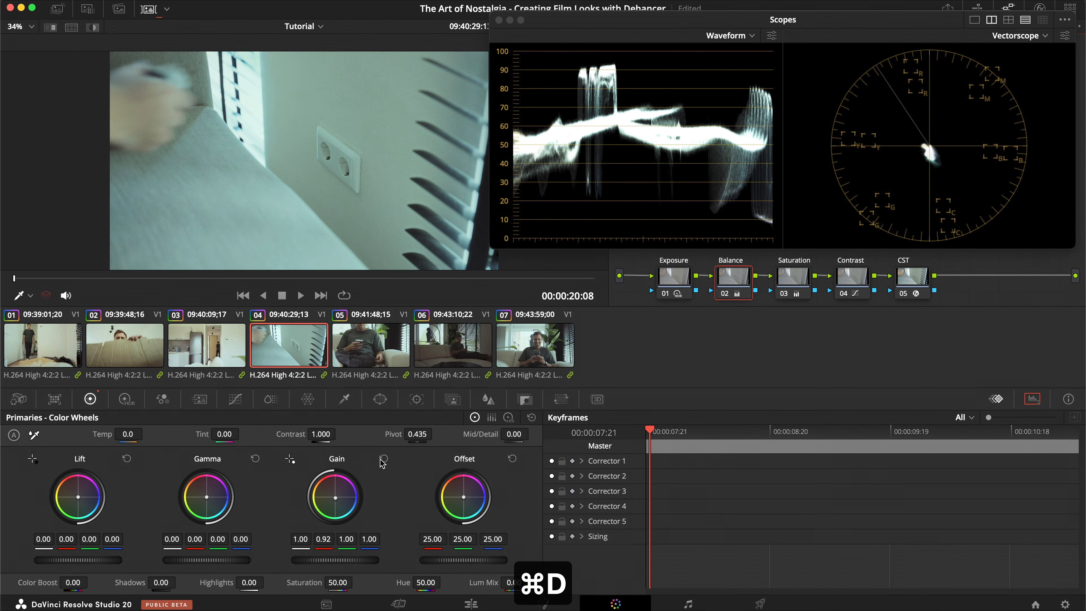
Reset clip 04's Balance Gain, warm it to red 1.16, green 0.97 and blue 0.84, compare its effect, and save the project.
left_click(384, 460)
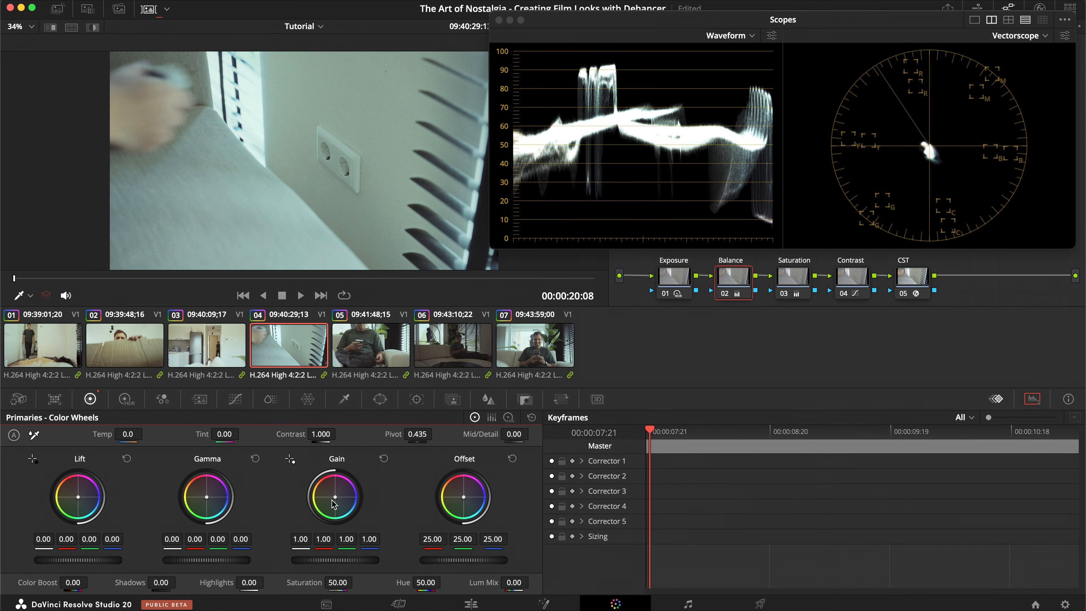
mouse_move(335, 497)
left_mouse_down()
mouse_move(321, 471)
mouse_move(335, 498)
left_mouse_up()
key("super+d")
key("super+d")
key("super+s")
key("super+d")
key("super+d")
key("super+s")
On a later frame of clip 04, compare the Saturation and Contrast nodes disabled and enabled, and save the project.
left_click_drag(339, 279, 383, 278)
left_click(794, 277)
key("super+d")
key("super+d")
left_click(860, 278)
key("super+d")
key("super+d")
key("super+s")
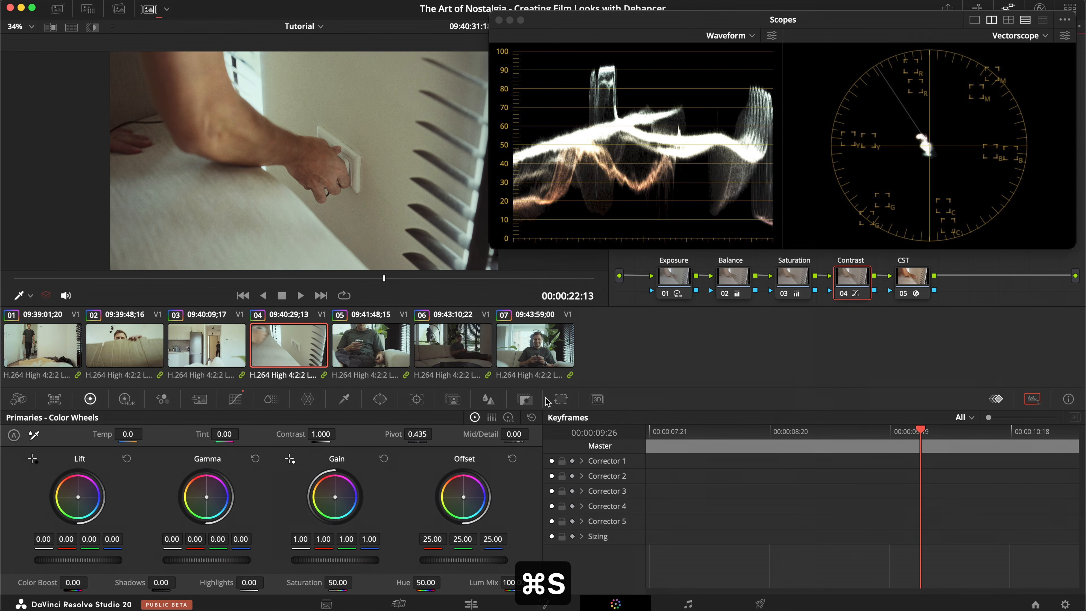
Paste the copied grade onto clip 05 and compare its Exposure node disabled and enabled on a later frame.
left_click(362, 346)
left_click(231, 279)
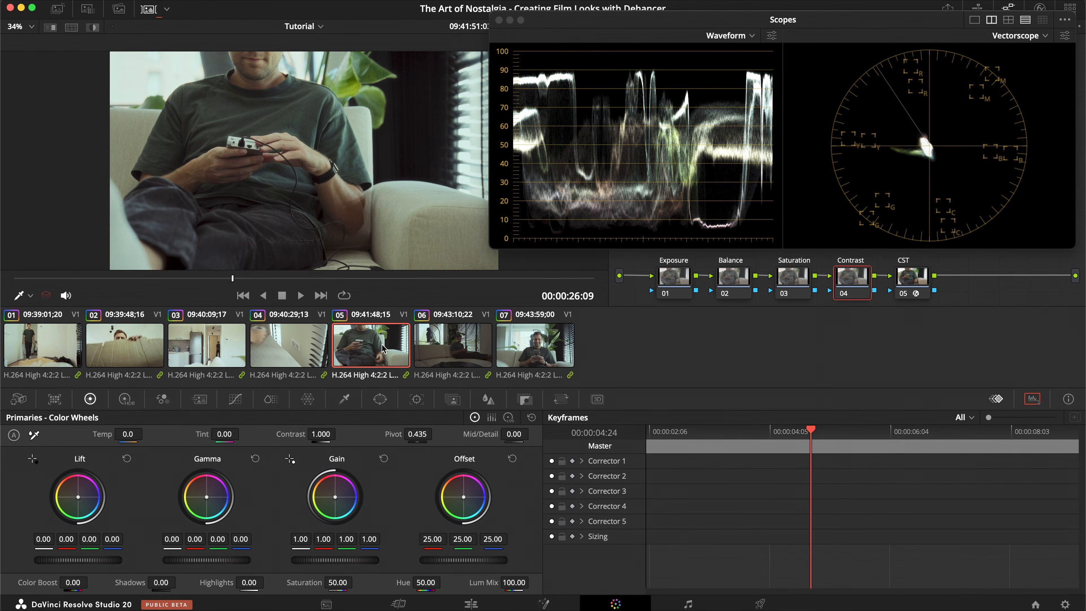
key("super+v")
key("super+d")
key("super+d")
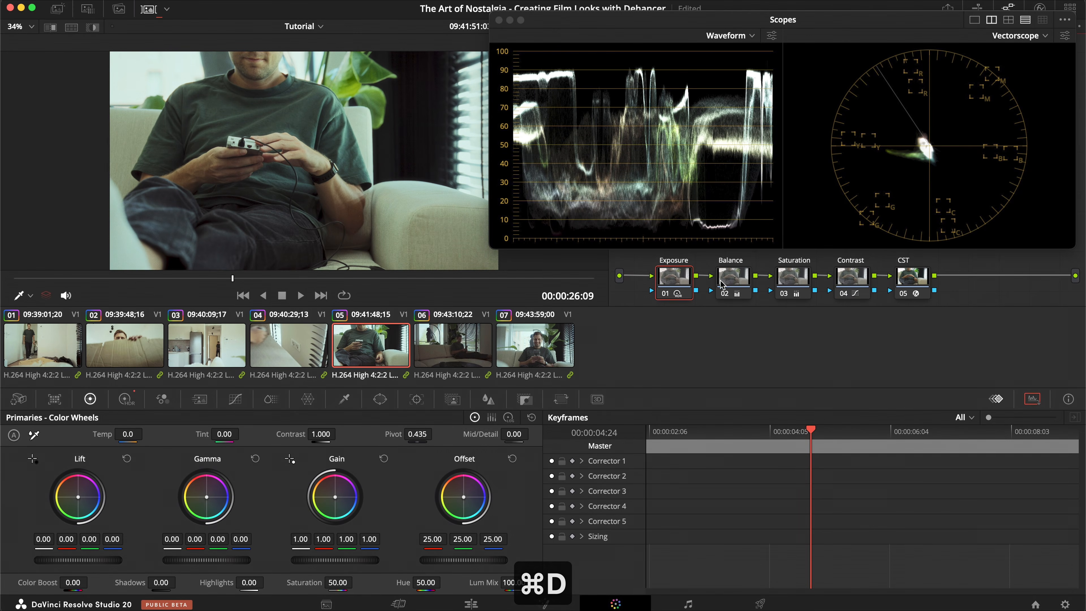
Set clip 05's Balance node Gain to red 0.95, green 0.99 and blue 0.96, compare its effect, and save the project.
left_click(721, 294)
key("super+d")
key("super+d")
key("super+d")
key("super+d")
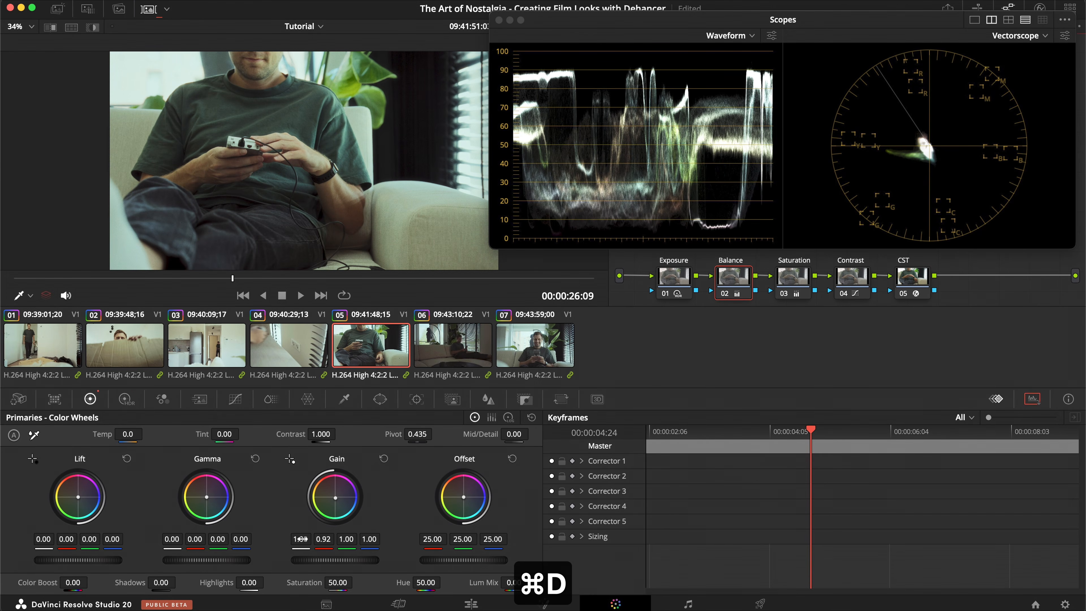
left_click_drag(334, 503, 327, 492)
key("super+d")
key("super+d")
key("super+s")
Check clip 04 for reference, warm clip 05's Balance Gain to about red 1.09, green 0.95 and blue 0.93, compare, and save.
left_click(313, 341)
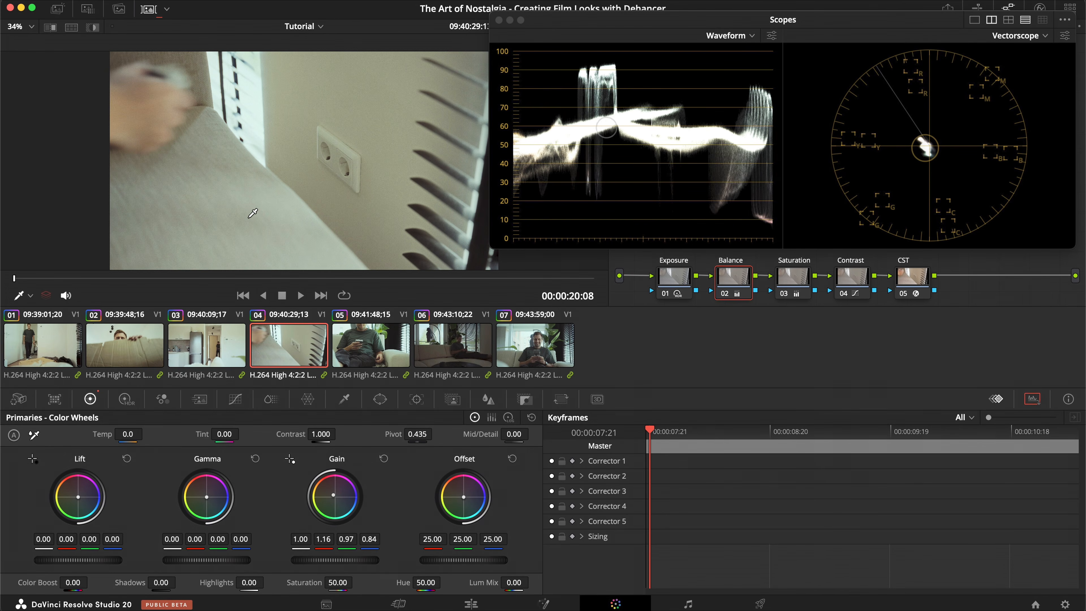
left_click(356, 313)
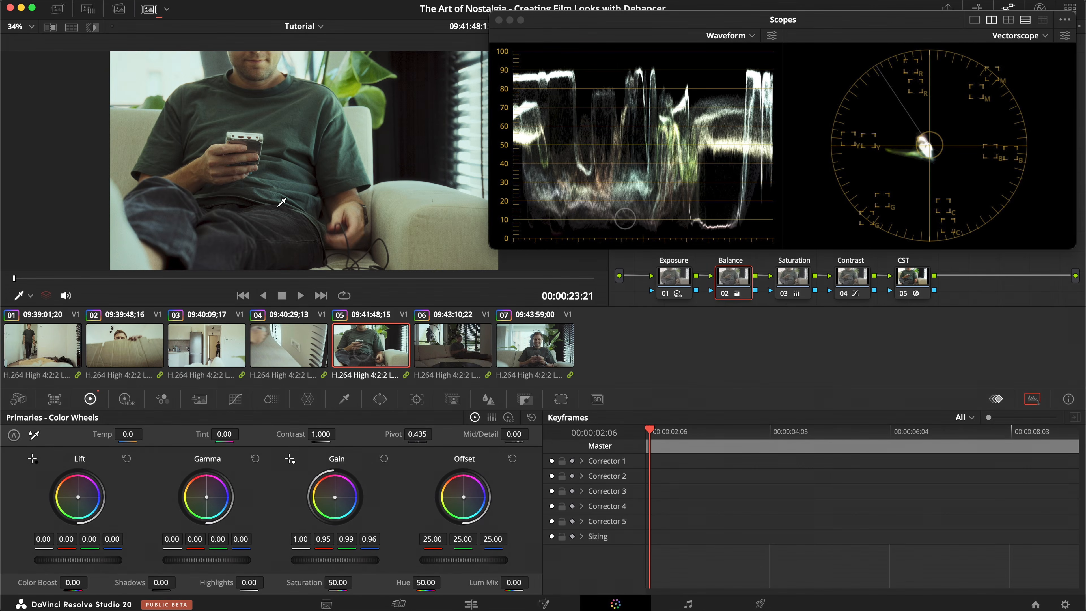
left_click_drag(338, 499, 331, 484)
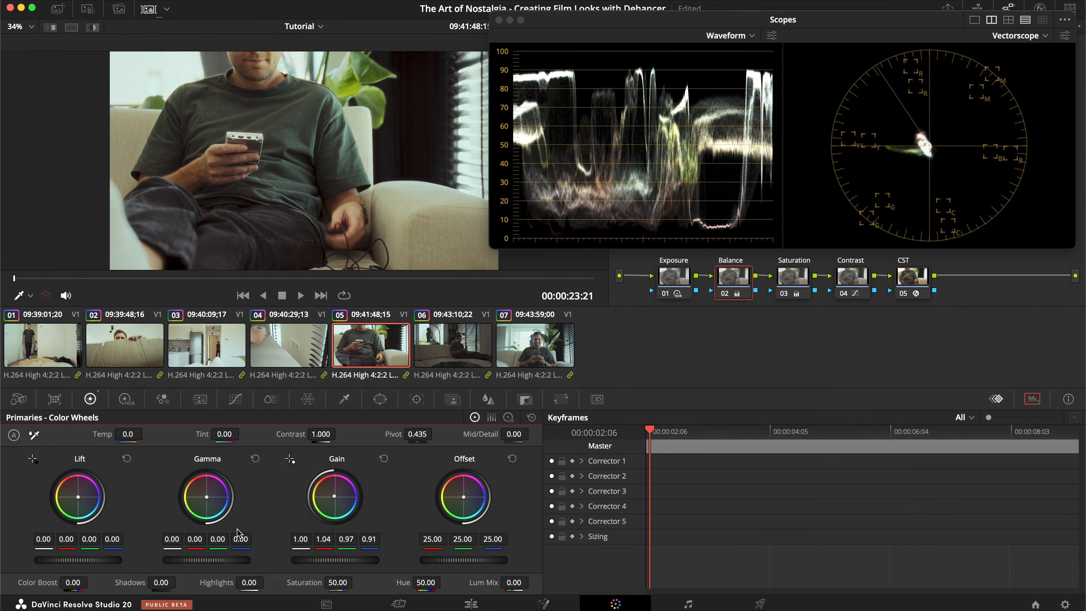
left_click_drag(334, 497, 338, 489)
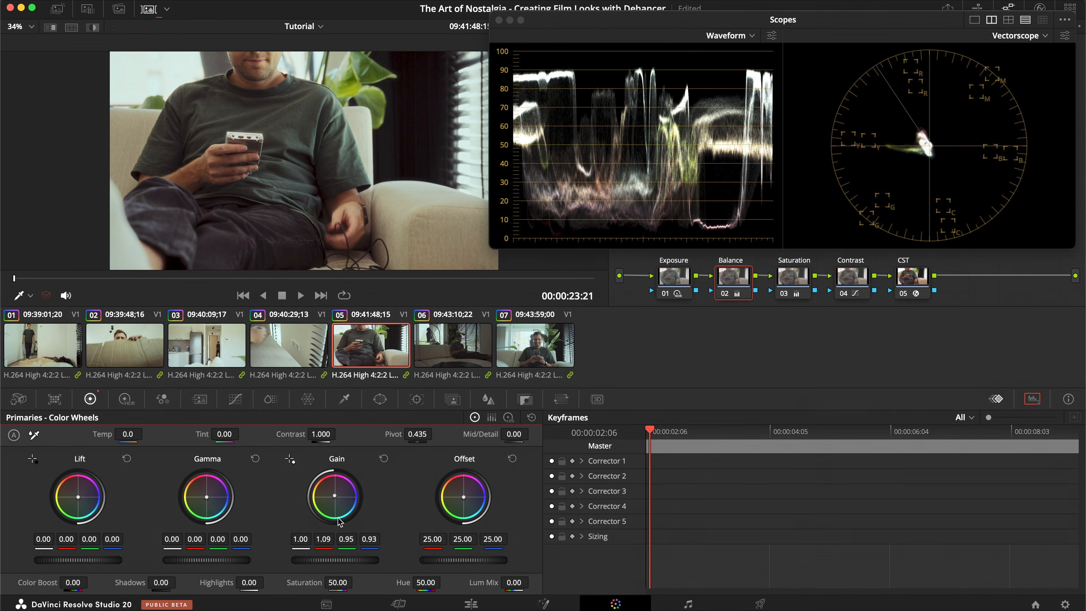
left_click_drag(334, 501, 335, 498)
key("super+d")
key("super+d")
key("super+s")
Compare clip 05 with its Saturation and Contrast nodes each disabled and enabled, and save the project.
left_click(807, 282)
key("super+d")
key("super+d")
key("super+s")
left_click(852, 280)
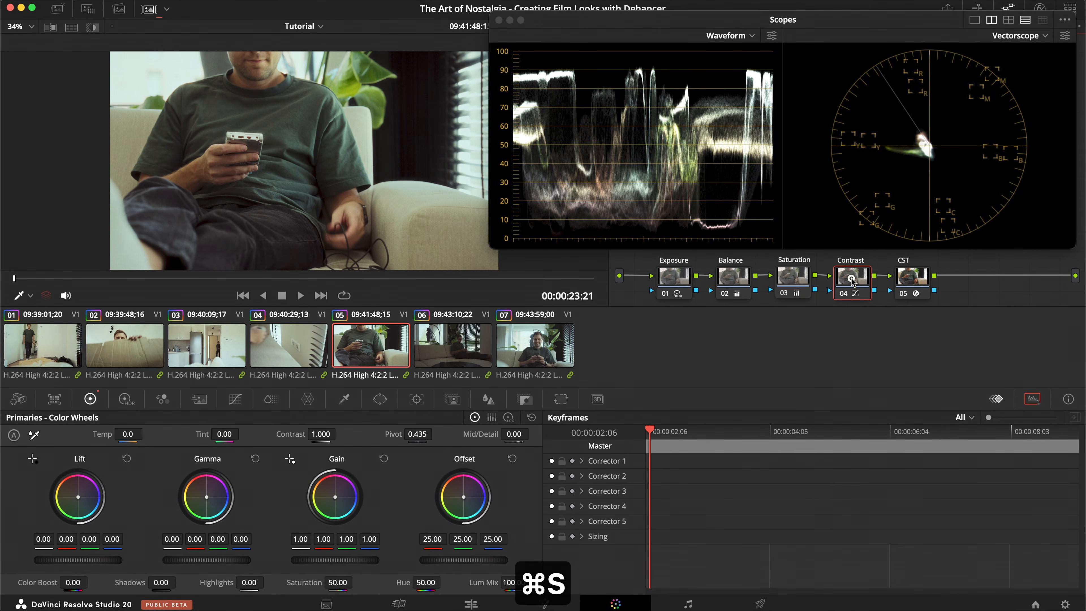
key("super+d")
key("super+d")
key("super+s")
Paste the copied grade onto clip 06, compare its Exposure node disabled and enabled, and save the project.
left_click(448, 347)
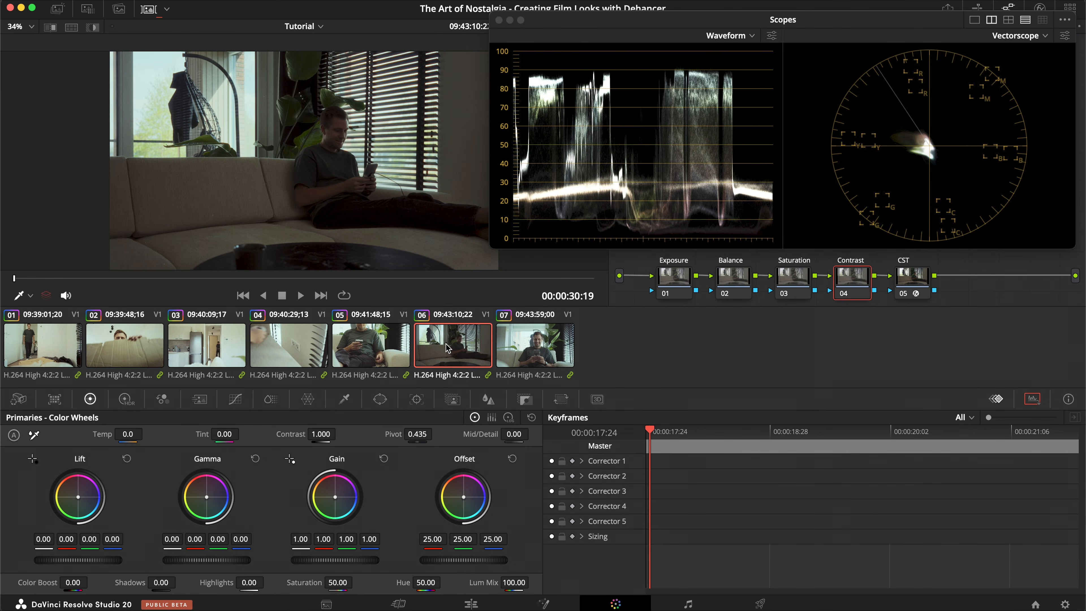
key("super+v")
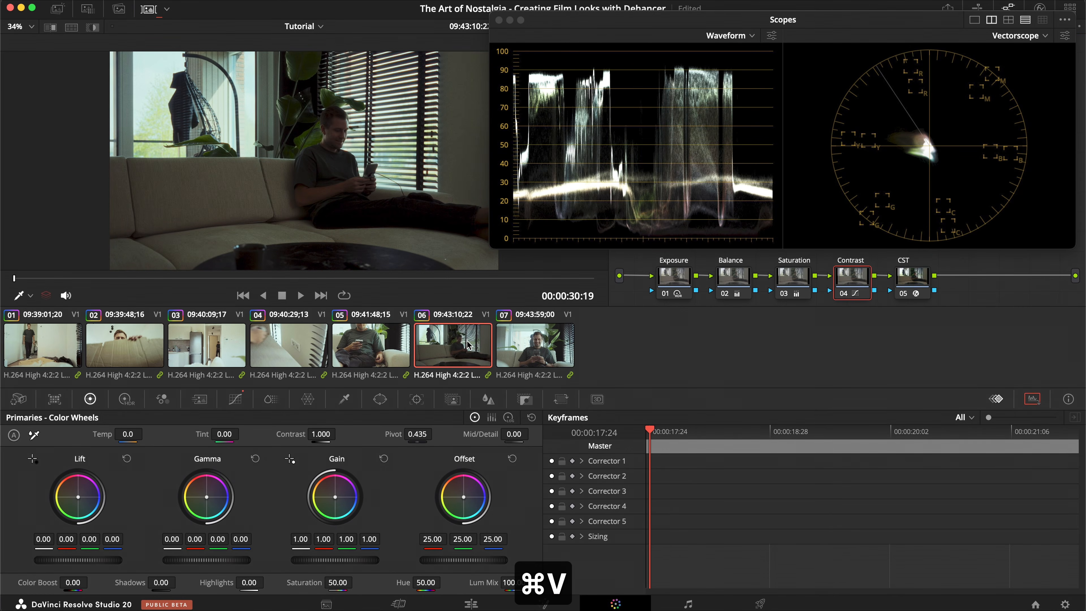
left_click(674, 276)
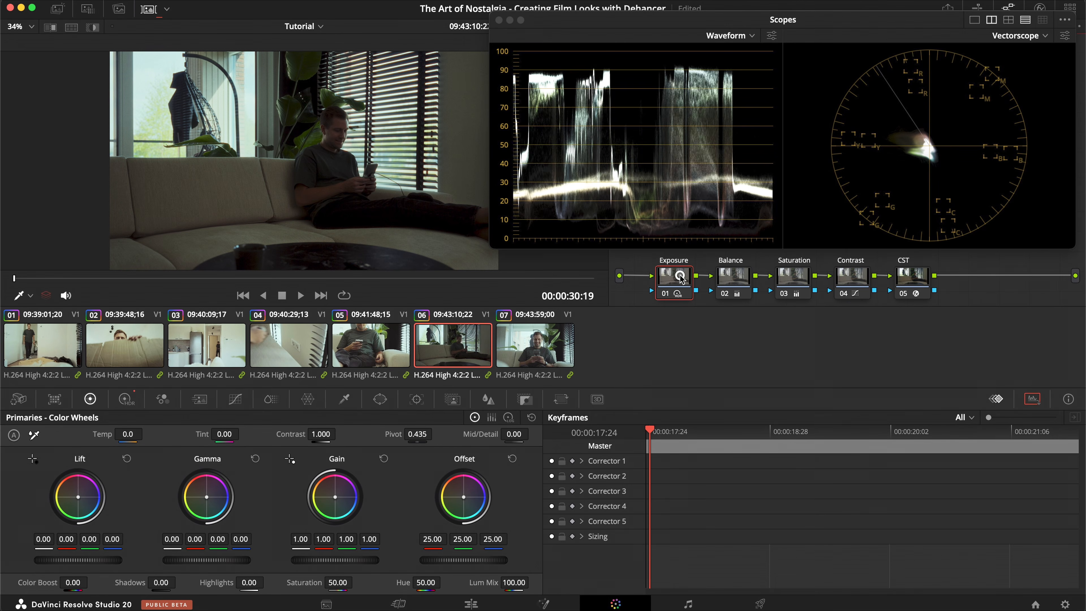
key("super+d")
key("super+d")
key("super+s")
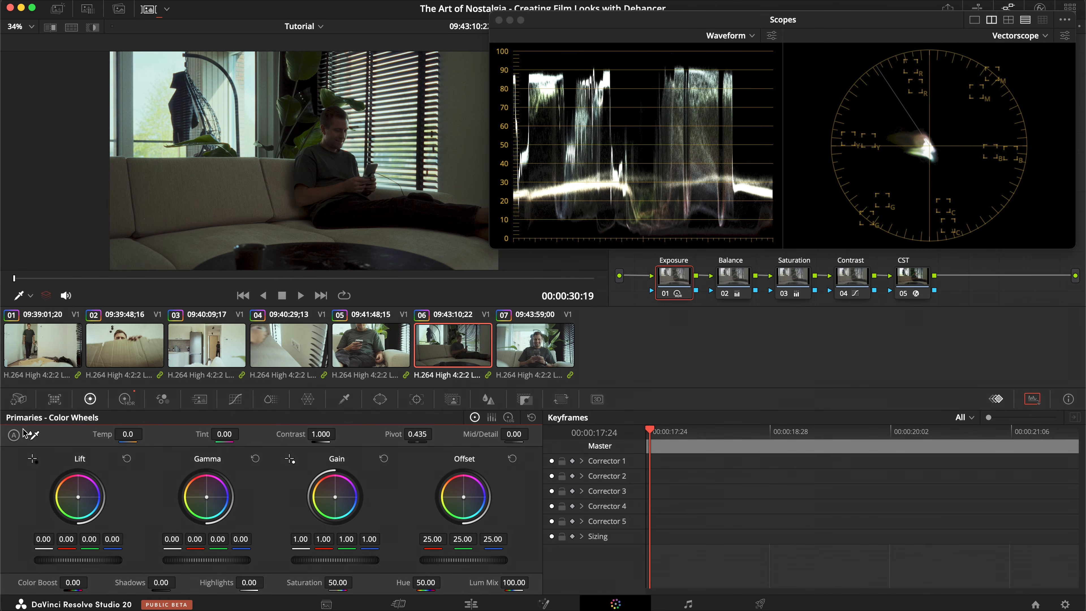
Raise Shadows to 50 on clip 06's Exposure node, compare its effect, and save the project.
left_click_drag(161, 583, 220, 583)
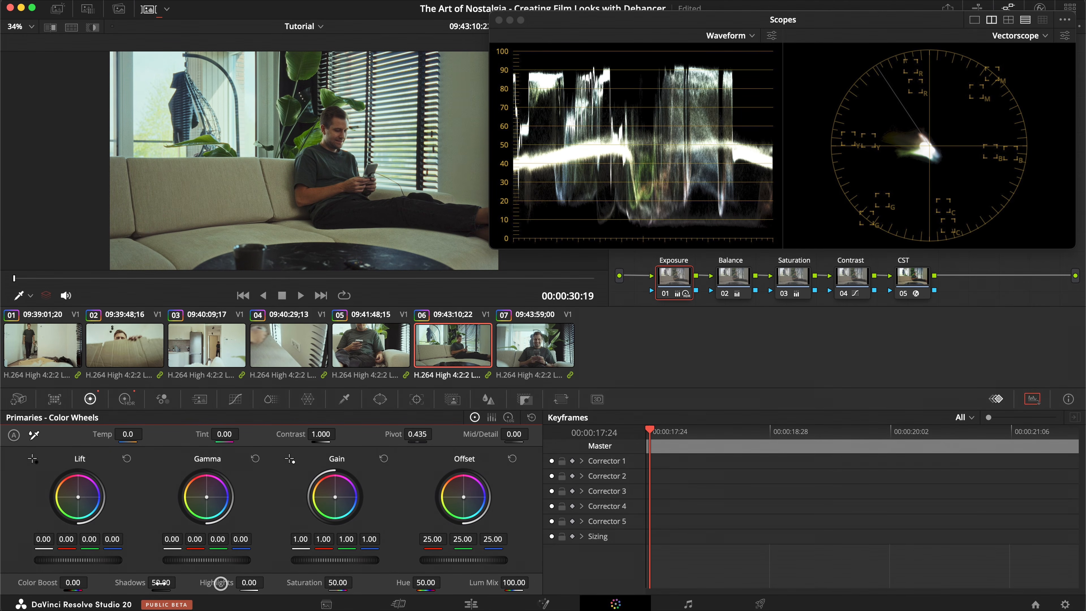
key("super+d")
key("super+d")
key("super+s")
Compare clip 06's Exposure node disabled and enabled in full-screen view, return to the Color page, and save the project.
key("super+f")
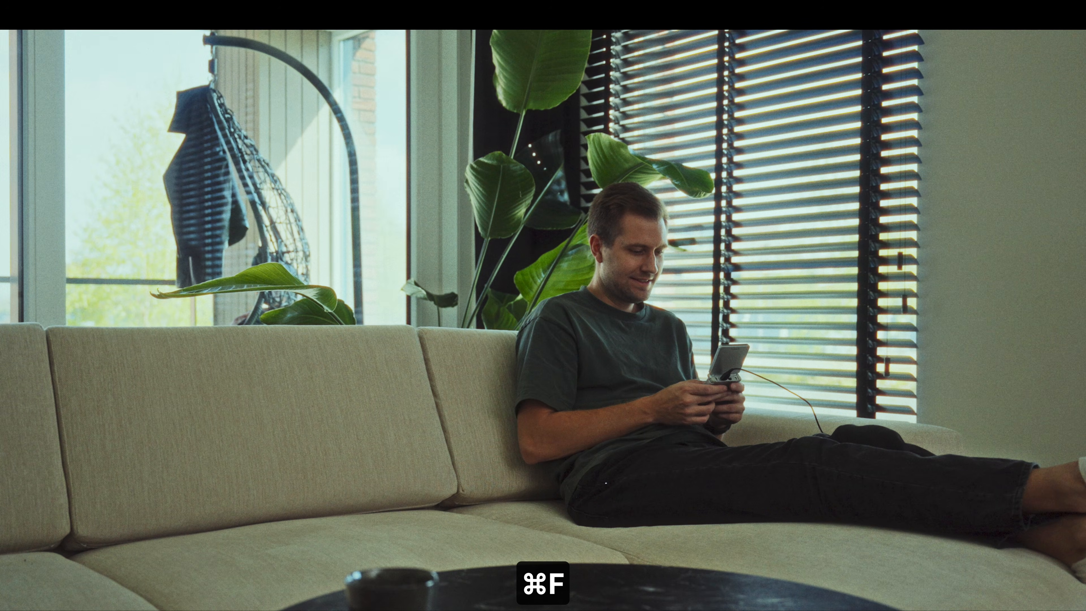
key("super+d")
key("super+d")
key("super+f")
key("super+s")
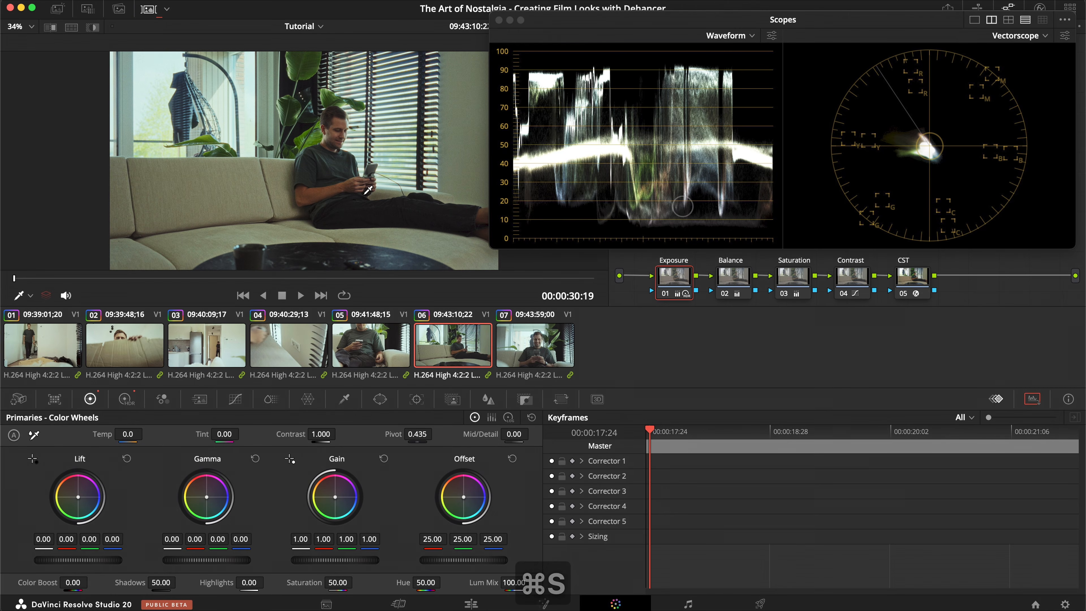
Compare clip 06 with its Balance node disabled and enabled.
left_click(733, 277)
key("super+d")
key("super+d")
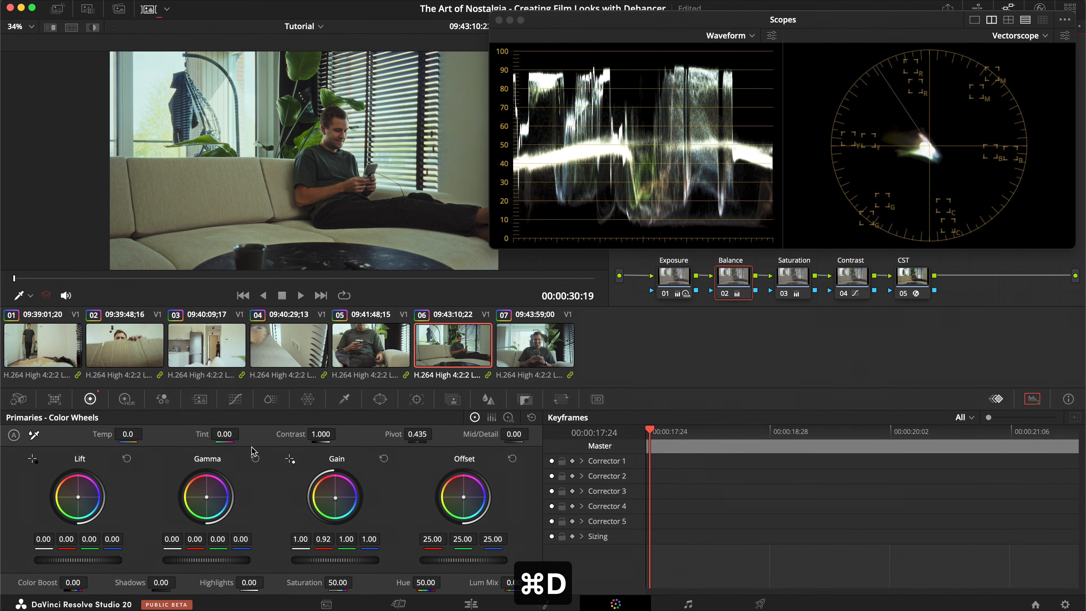
Adjust the Gain wheel on clip 06's Balance node to red 0.90, green 1.01, blue 0.94, compare its effect, and save the project.
left_click_drag(335, 498, 323, 487)
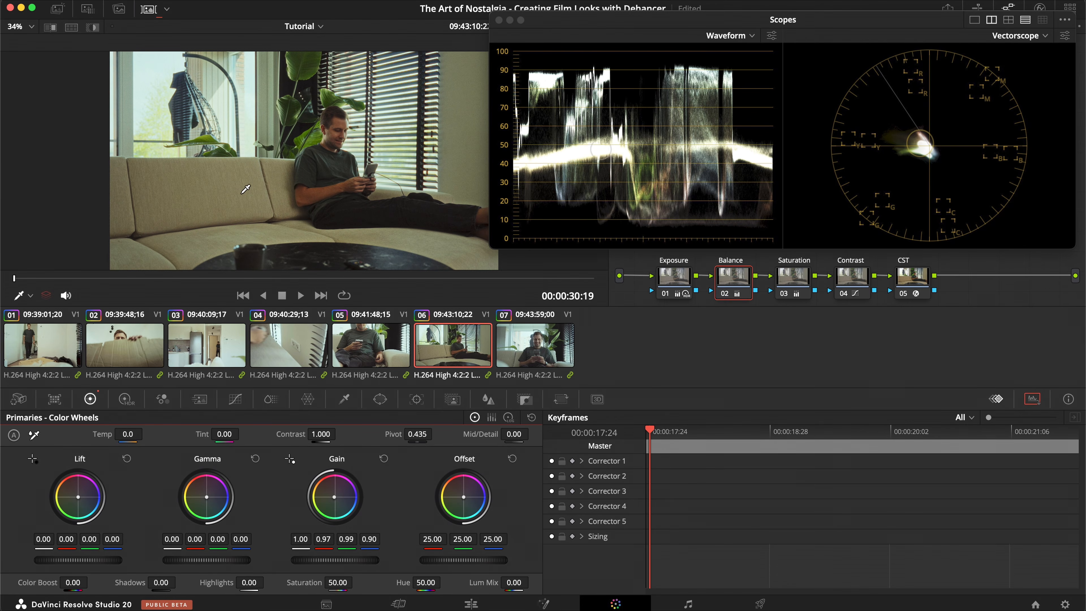
left_click_drag(337, 501, 340, 508)
key("super+d")
key("super+d")
key("super+d")
key("super+d")
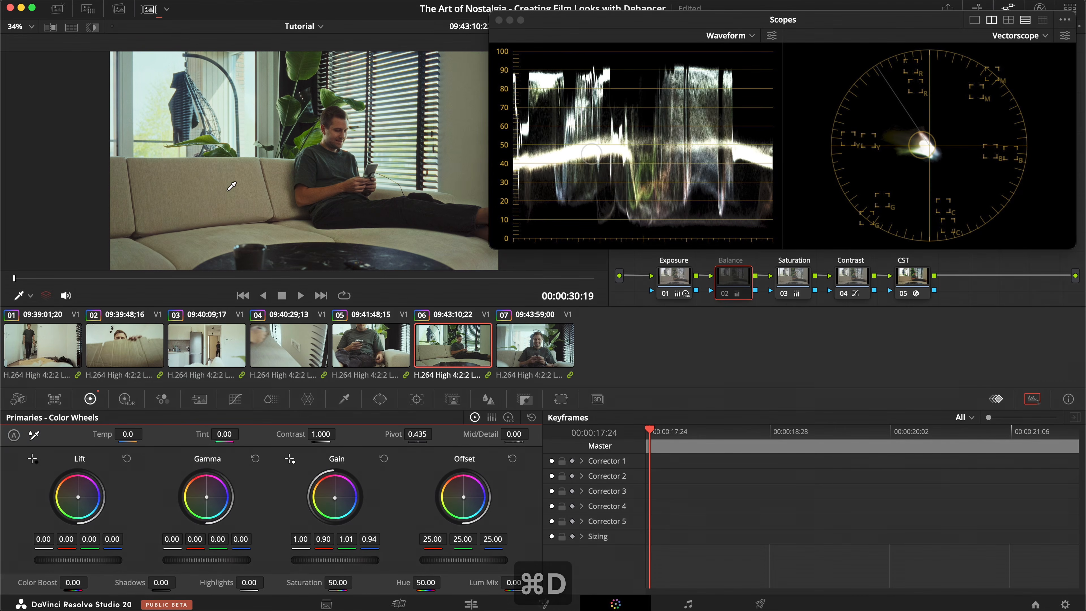
key("super+s")
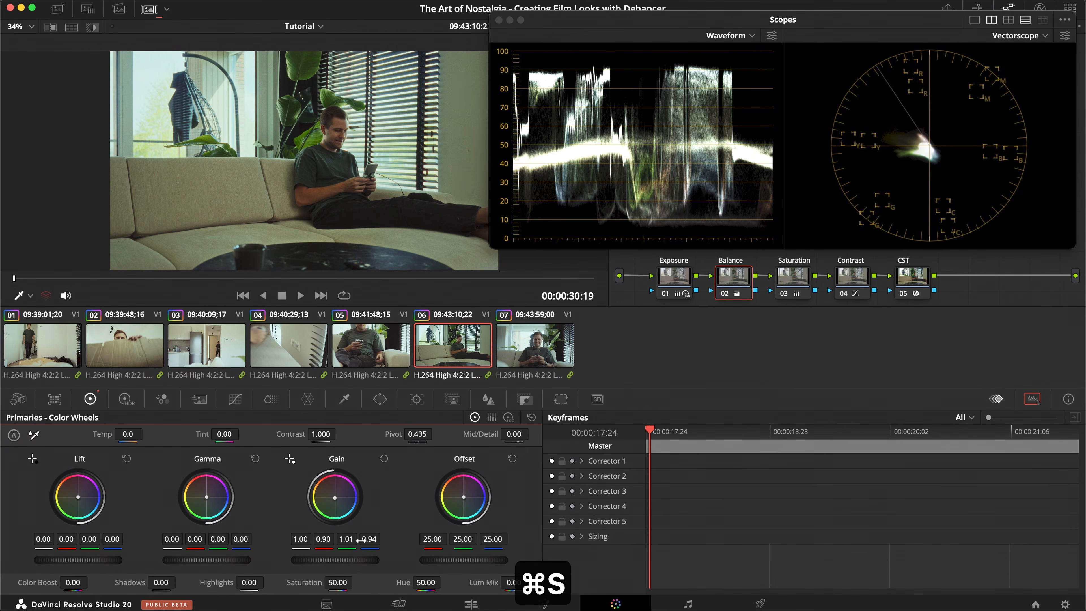
Refine the Gain on clip 06's Balance node to red 0.94, green 1.00, blue 0.98, compare its effect, and save the project.
left_click_drag(364, 539, 387, 540)
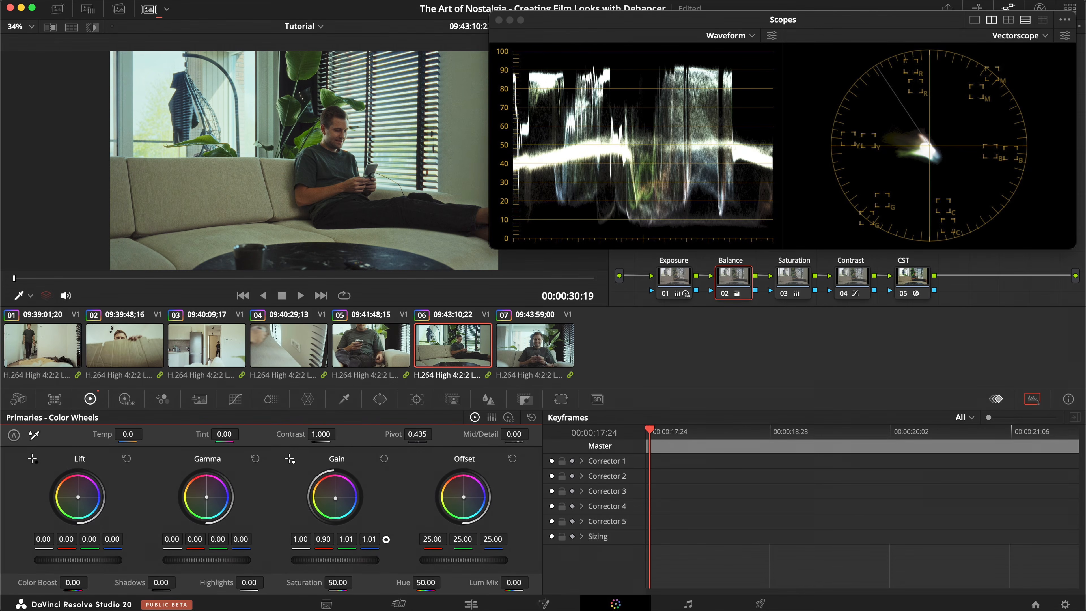
key("super+s")
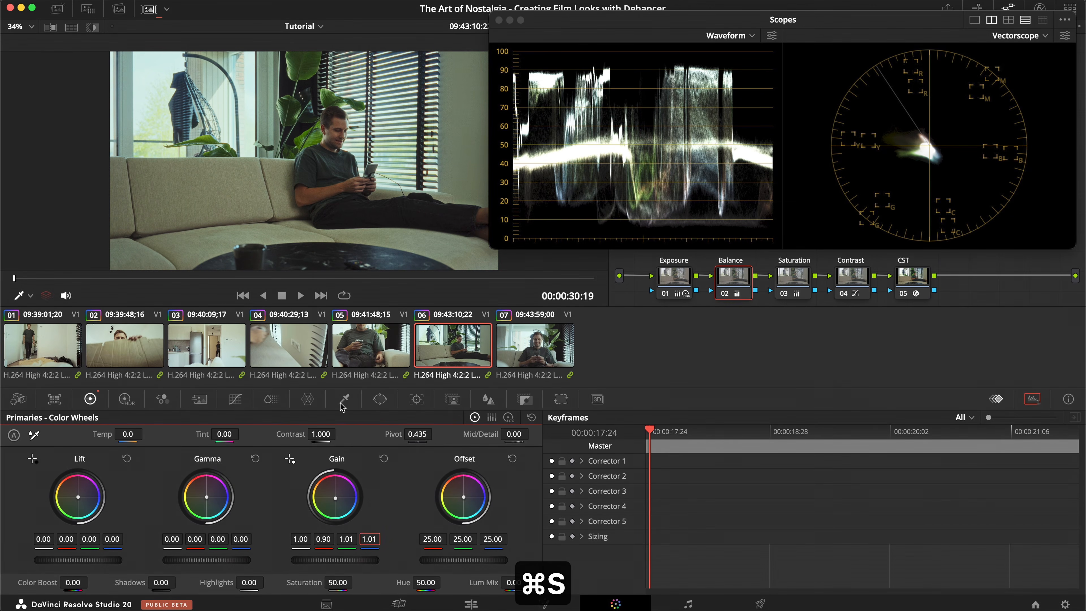
left_click_drag(326, 540, 337, 544)
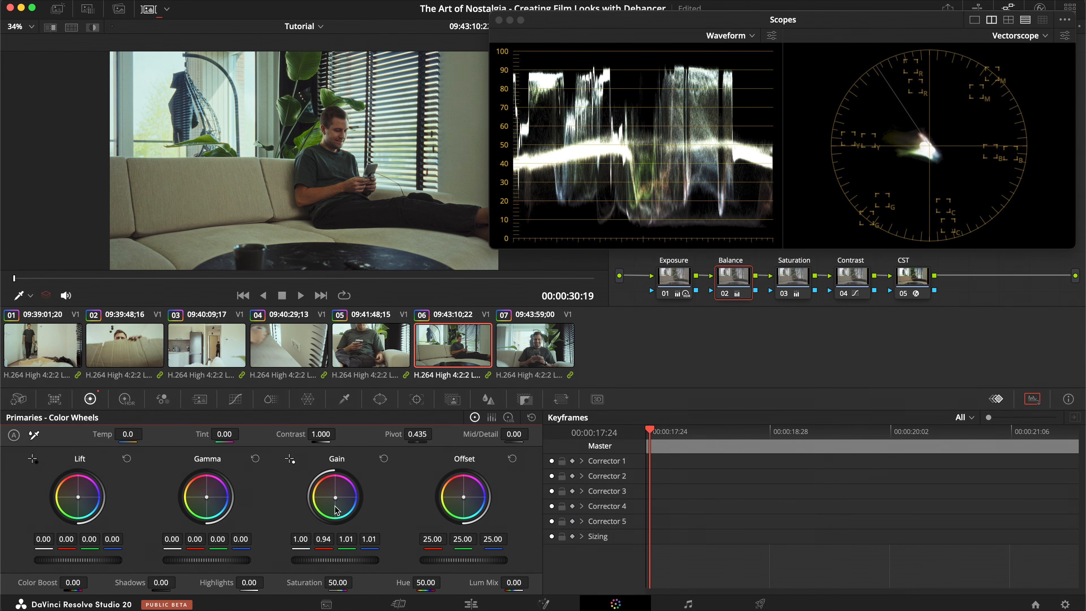
left_click_drag(337, 498, 335, 497)
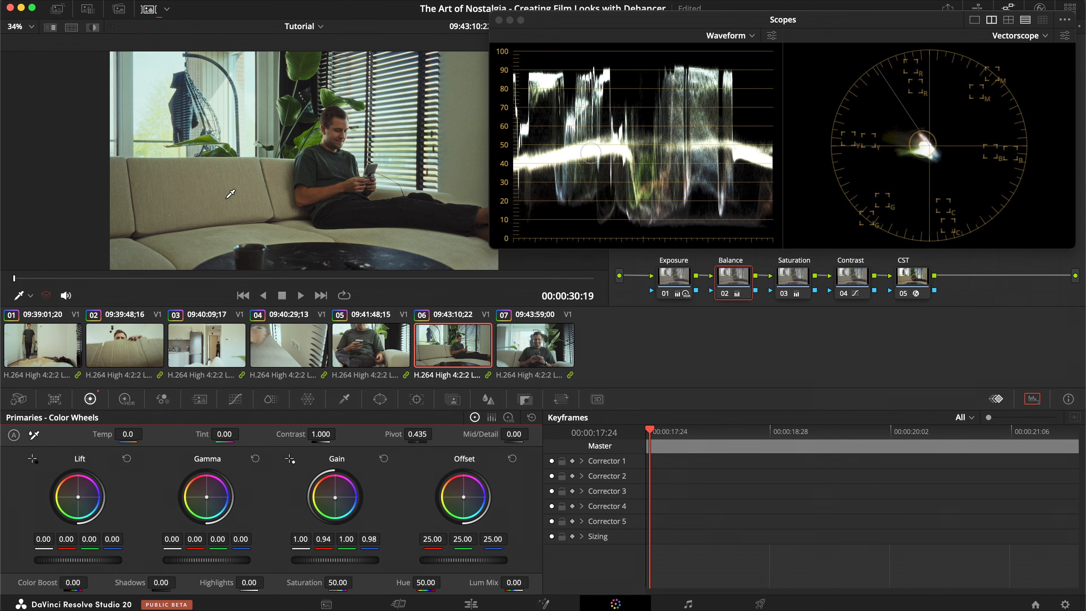
key("super+d")
key("super+d")
key("super+s")
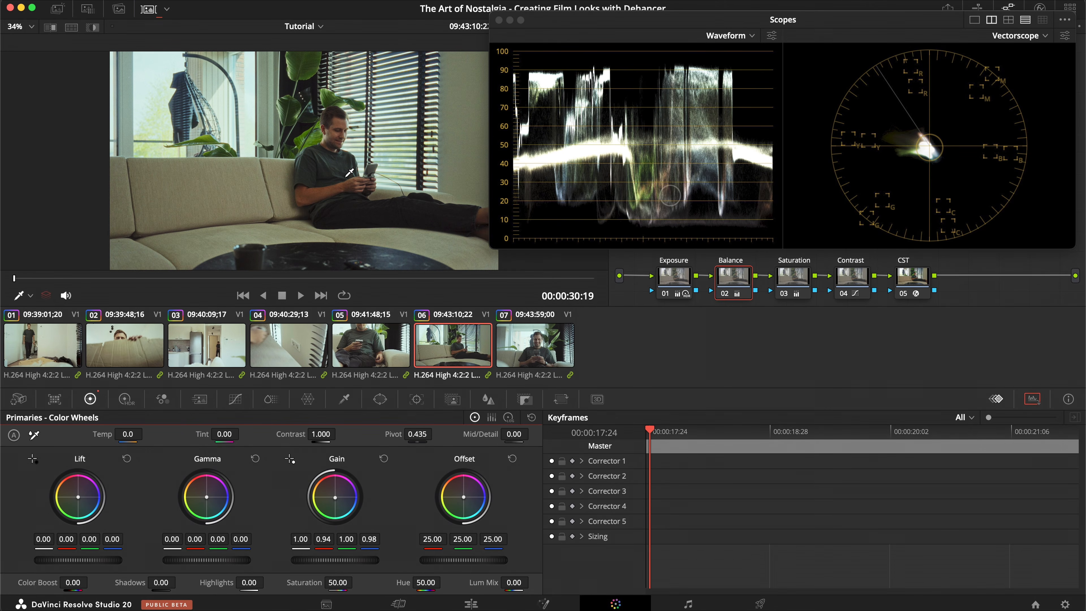
Paste the copied grade onto clip 07 and clear the HDR wheel adjustments on its Exposure node.
left_click(515, 363)
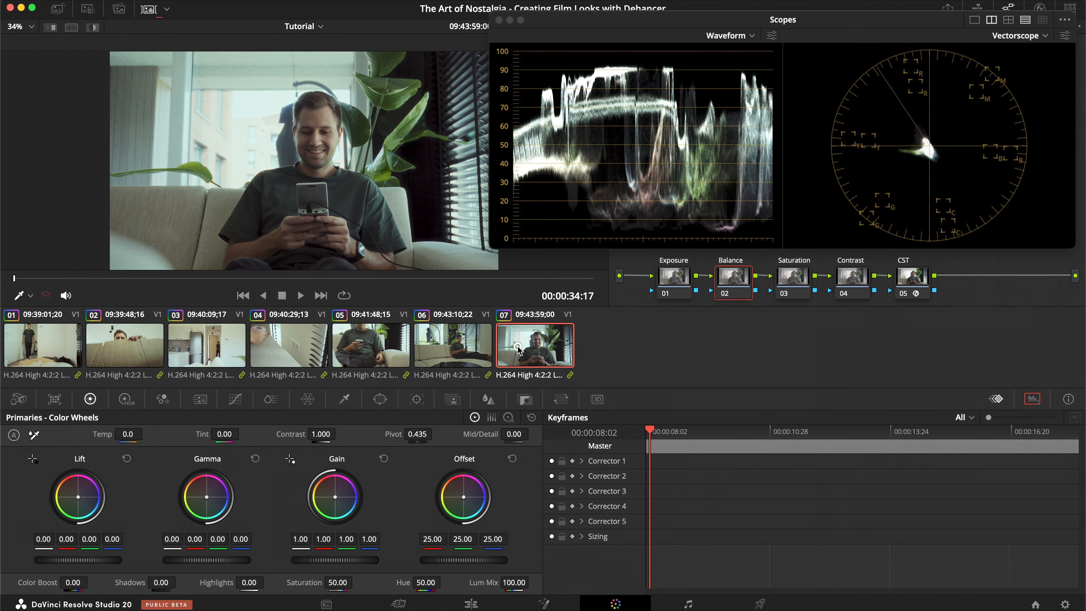
key("super+v")
left_click(676, 276)
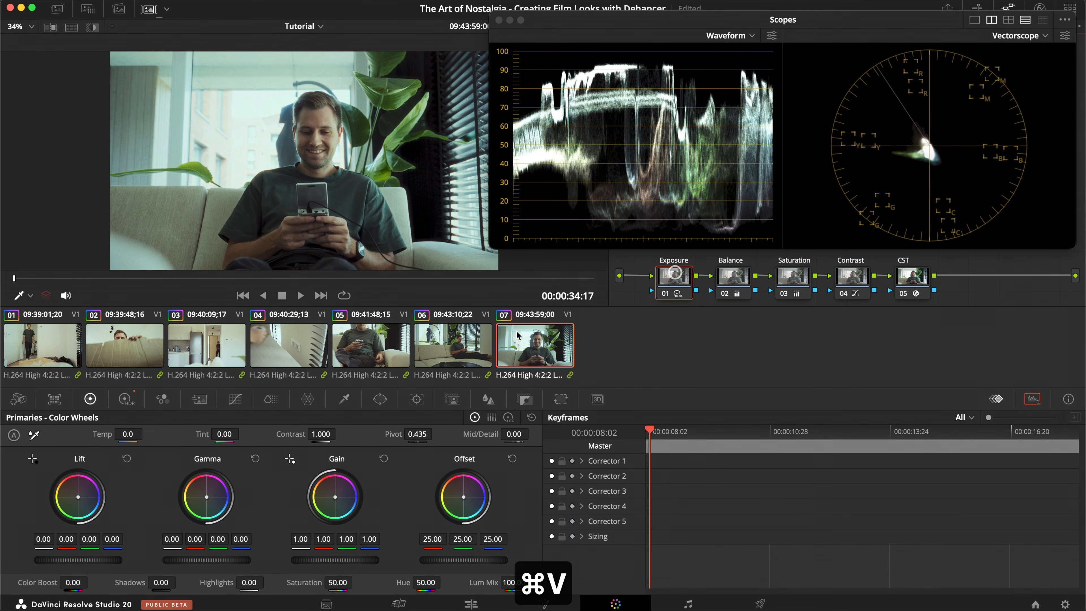
key("super+d")
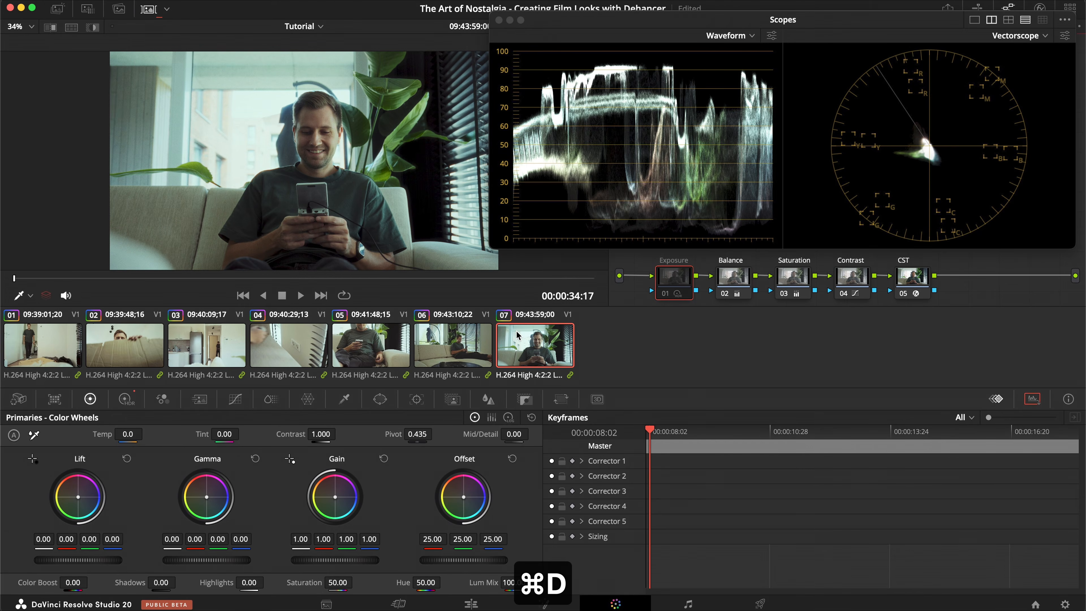
left_click(128, 398)
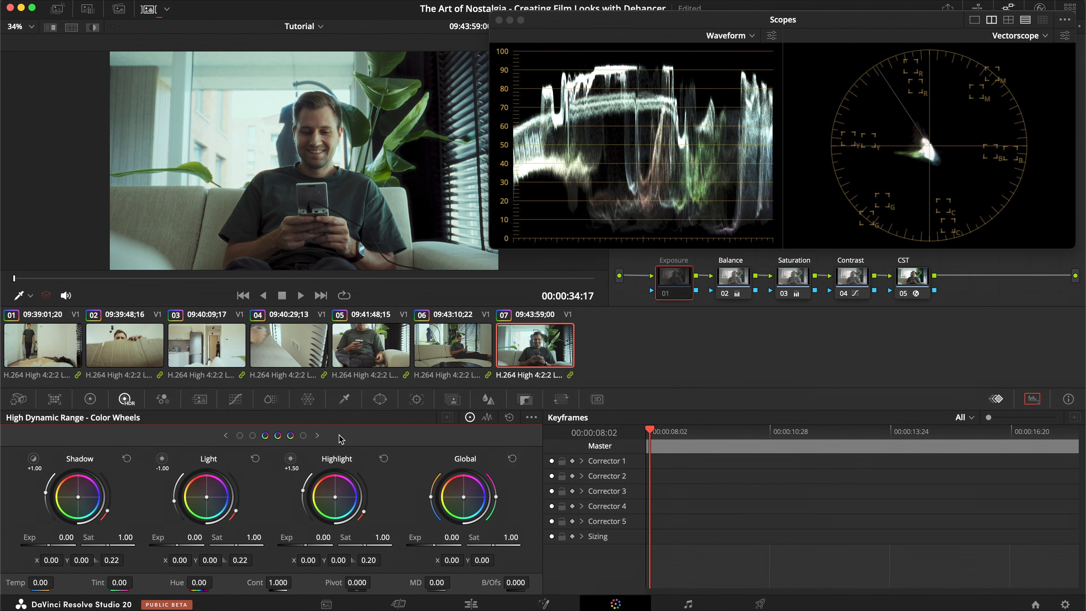
key("super+d")
Lower the HDR Highlight exposure to -0.50 on clip 07's Exposure node, compare its effect, and save the project.
left_click(98, 401)
left_click(127, 402)
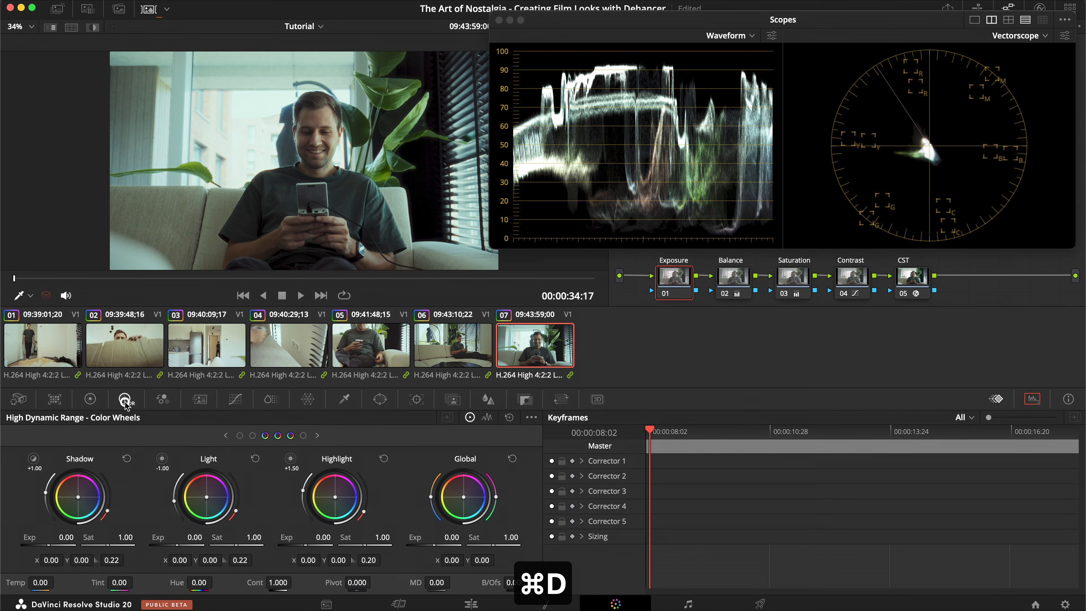
left_click(290, 460)
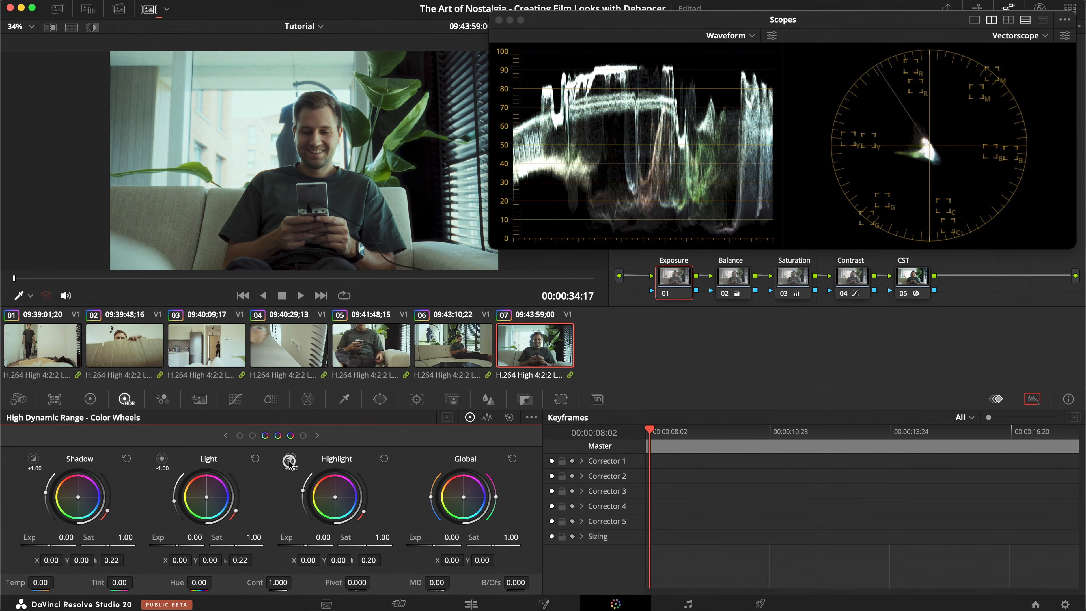
left_click_drag(269, 535, 212, 535)
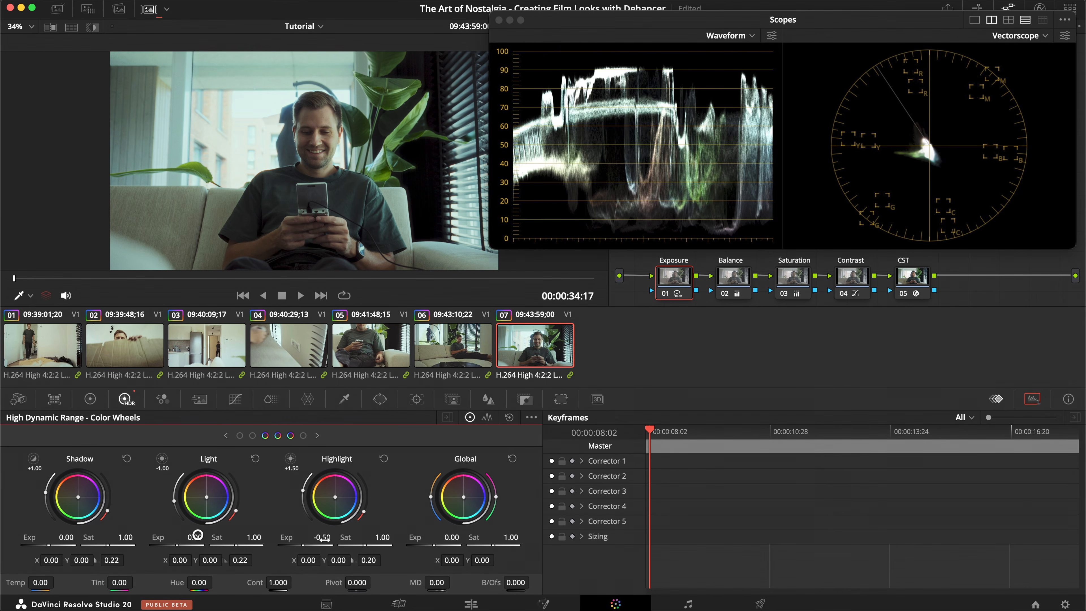
key("super+d")
key("super+d")
key("super+s")
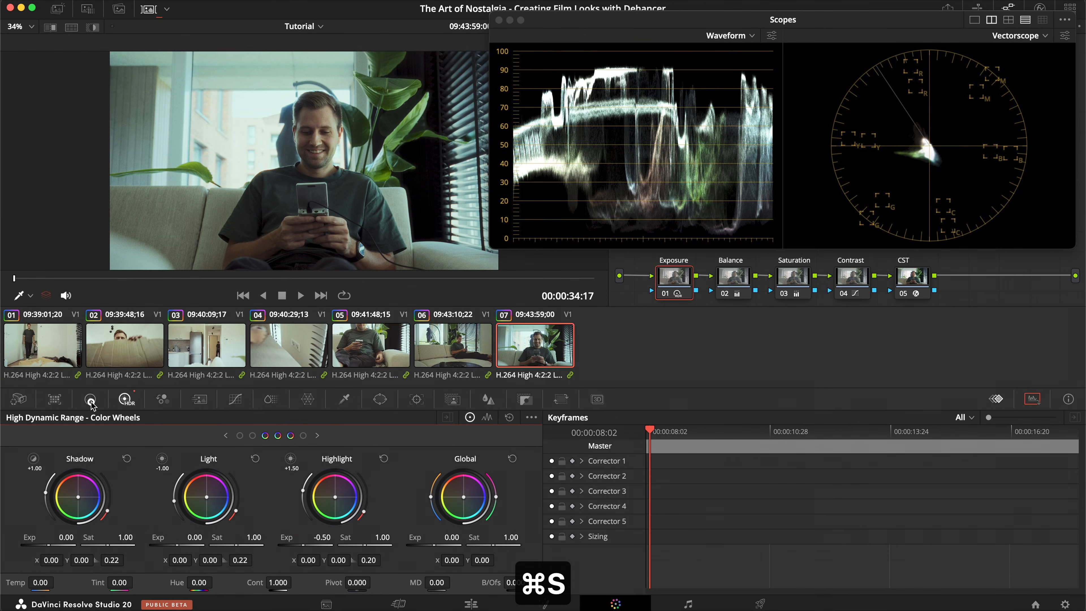
Raise Shadows to 16 on clip 07's Exposure node, compare its effect, and save the project.
left_click(91, 399)
left_click_drag(161, 582, 180, 581)
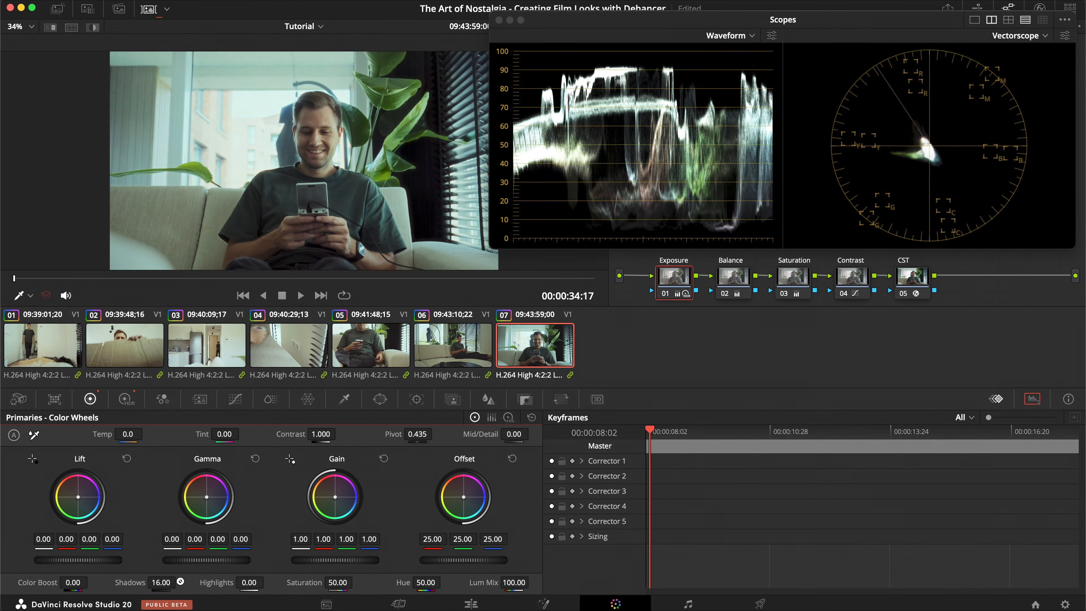
key("super+d")
key("super+d")
key("super+s")
Compare clip 07 with its Balance node disabled and enabled, and save the project.
left_click(739, 294)
key("super+d")
key("super+d")
key("super+s")
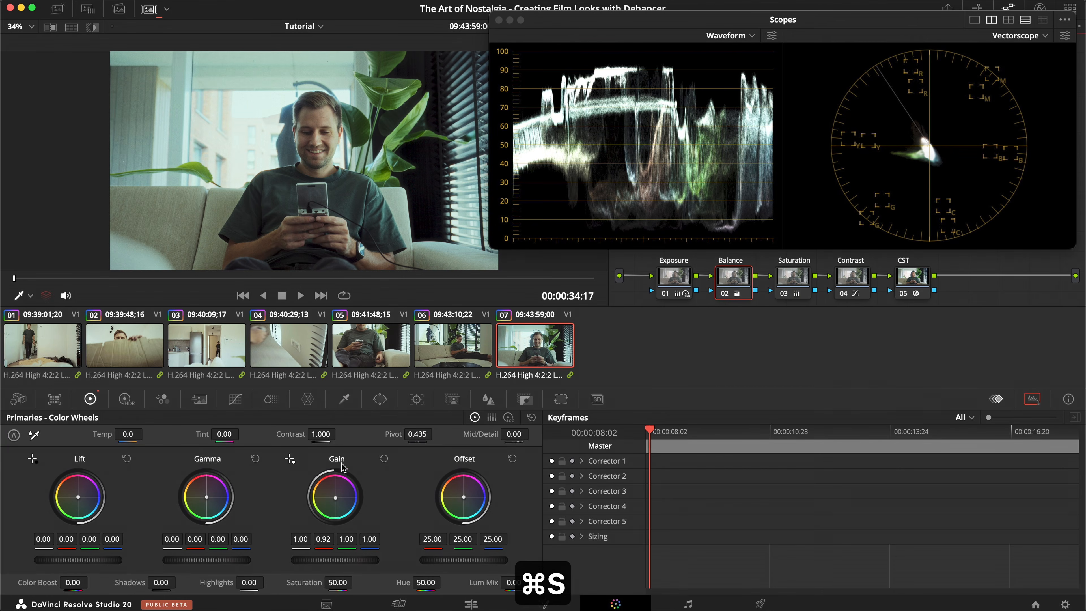
Reset Gain on clip 07's Balance node and warm it to red 1.05, green 0.99, blue 0.93, compare its effect, and save the project.
left_click(382, 459)
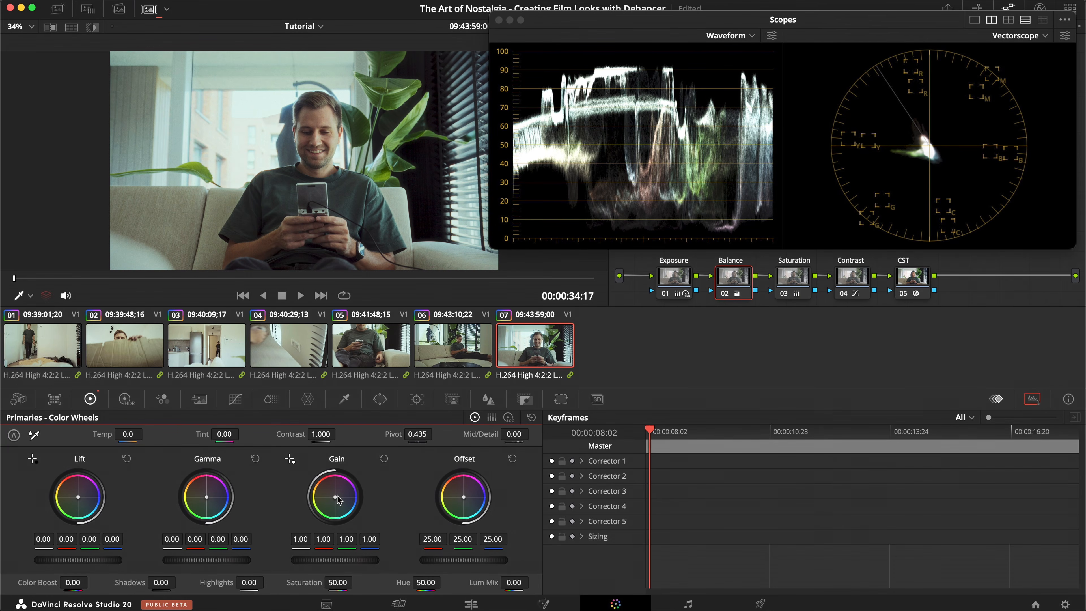
left_click_drag(337, 495, 331, 491)
key("super+d")
key("super+d")
key("super+s")
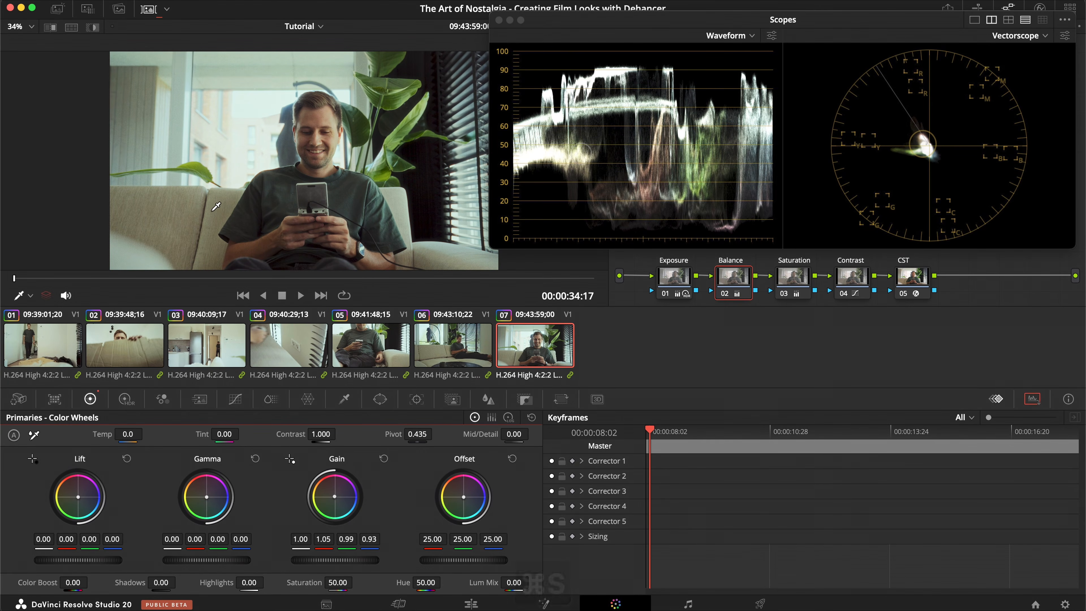
Compare clip 07's Saturation and Contrast nodes disabled and enabled, saving the project after each check.
left_click(790, 278)
key("super+d")
key("super+d")
key("super+s")
left_click(854, 271)
key("super+d")
key("super+d")
key("super+s")
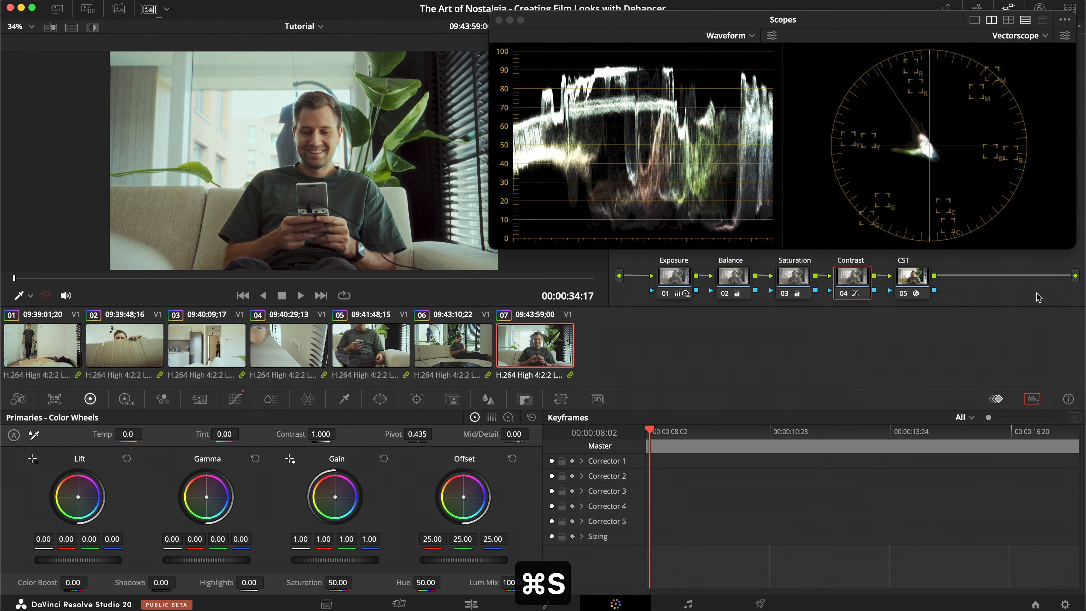
Close the floating Scopes window and compare clip 02 with the Group Post-Clip Dehancer node disabled and enabled.
key("super+shift+w")
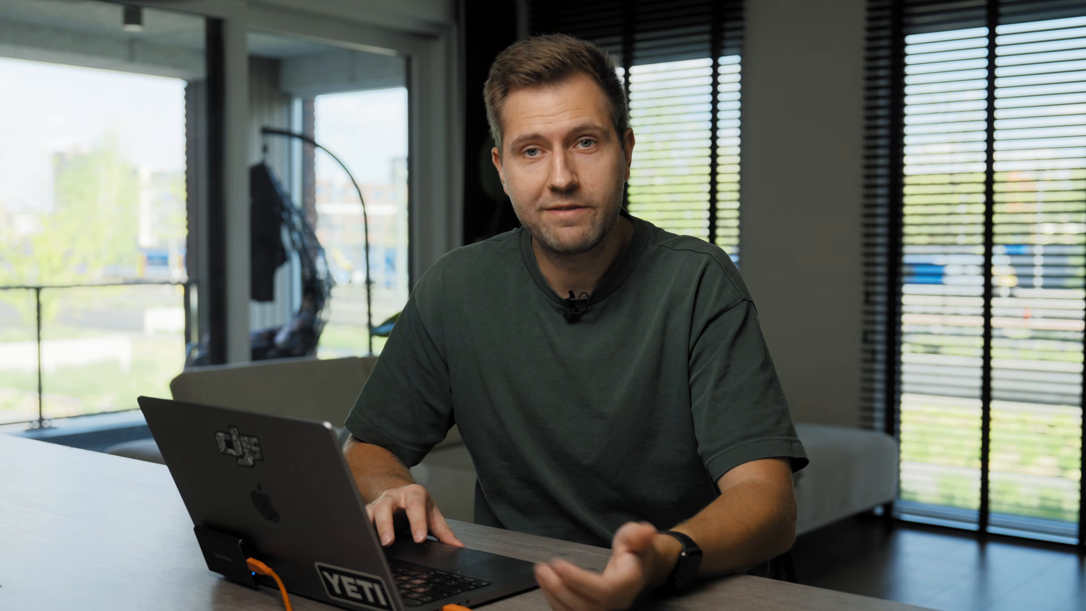
key("super+d")
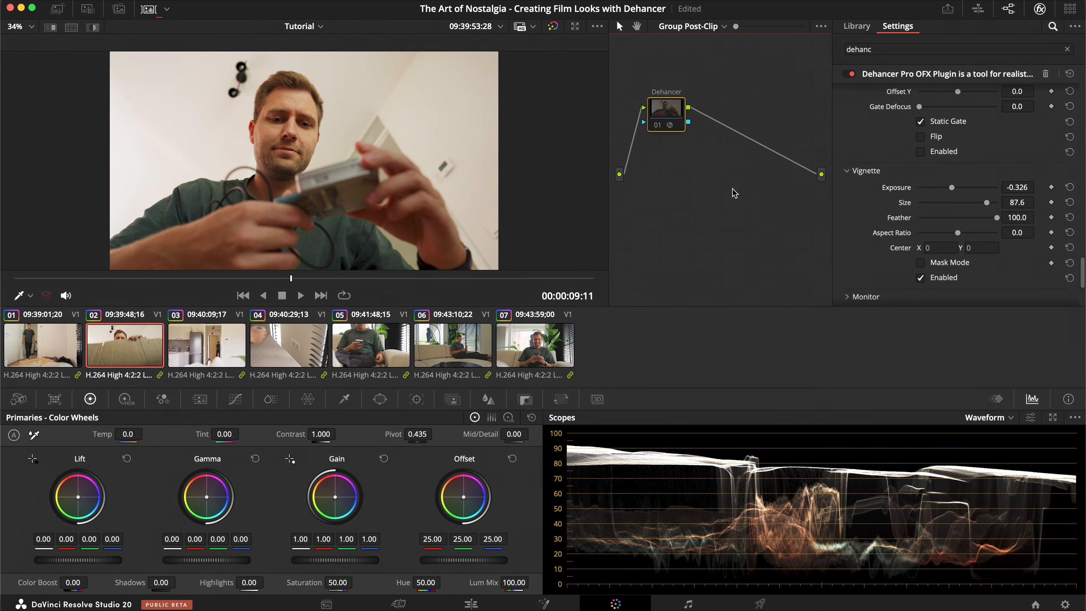
key("super+d")
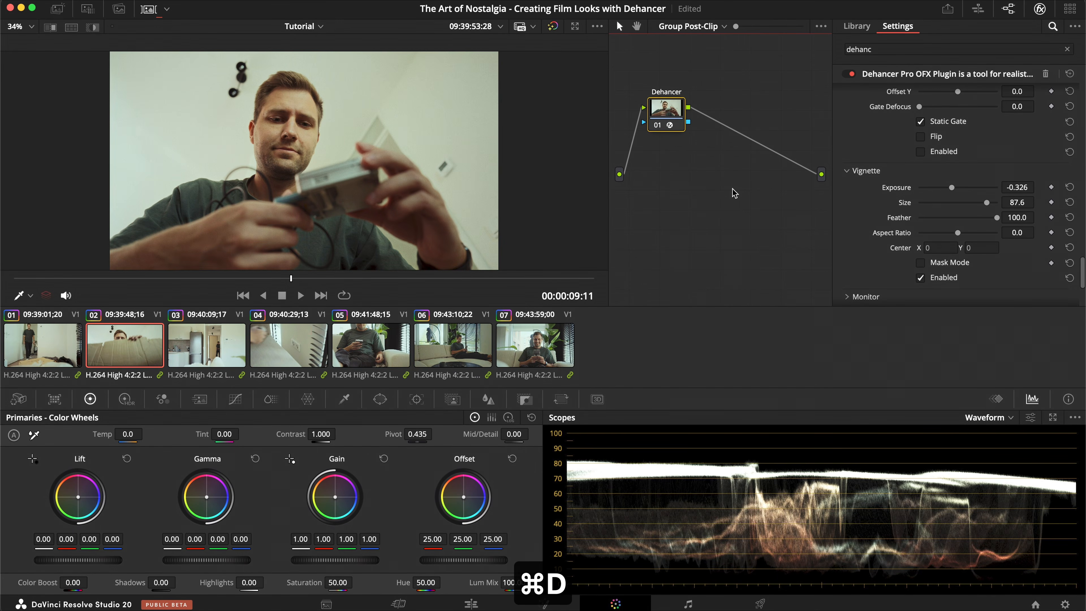